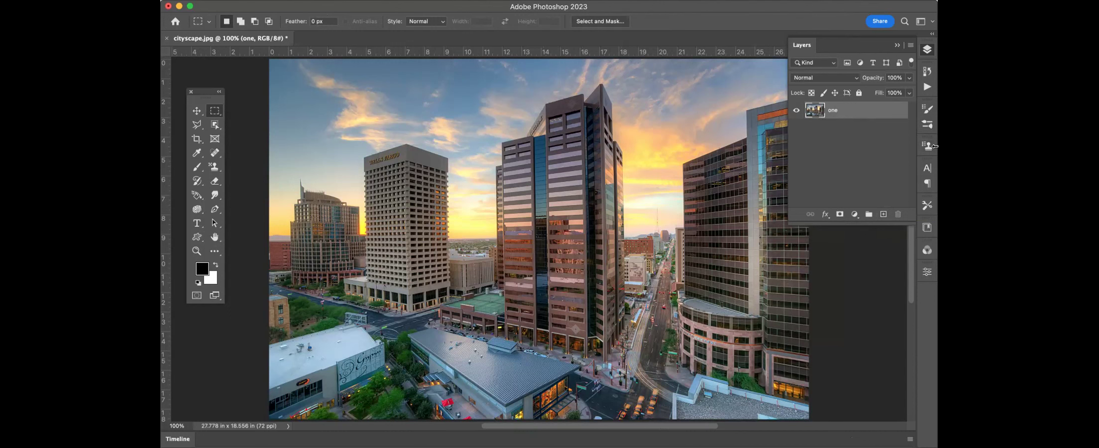
pyautogui.click(910, 45)
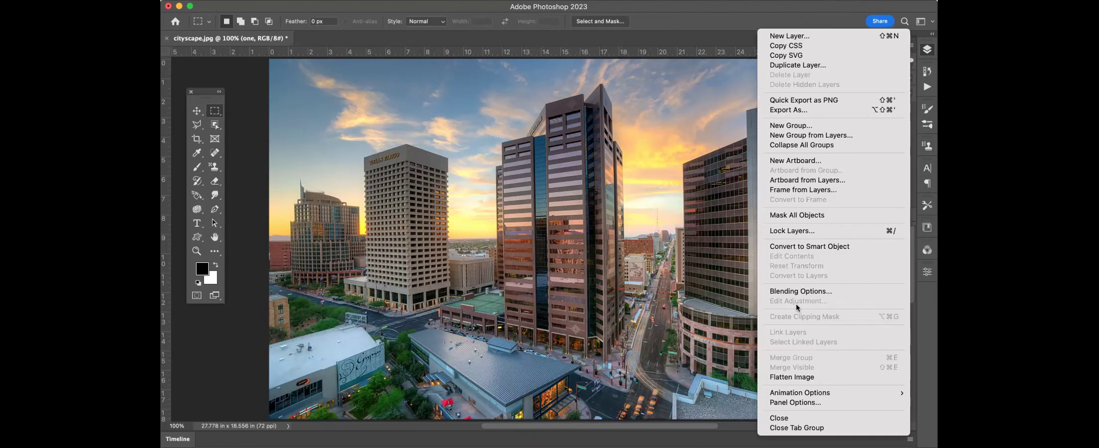
pyautogui.click(736, 11)
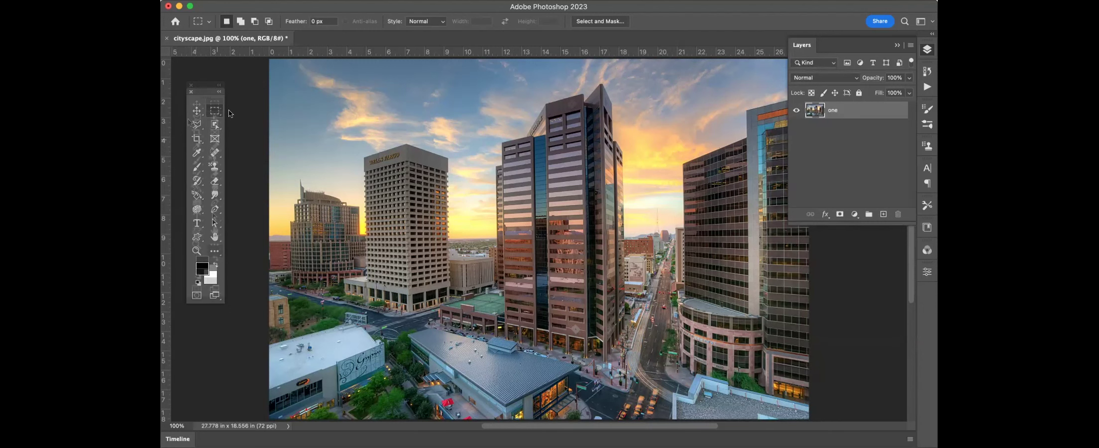
# Step: Shift the floating toolbox and the program window slightly, and make the Move tool active after trying the lasso and Frame tools
pyautogui.moveTo(205, 91); pyautogui.dragTo(205, 84)
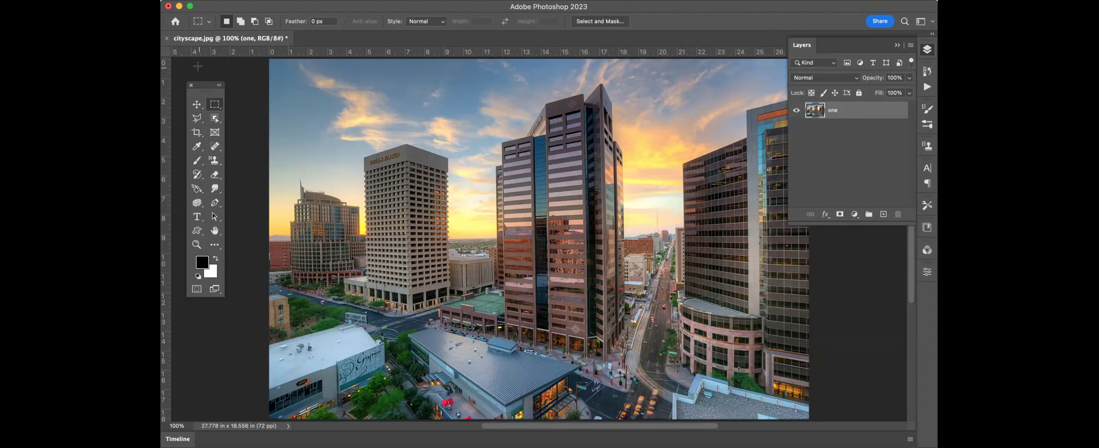
pyautogui.click(196, 104)
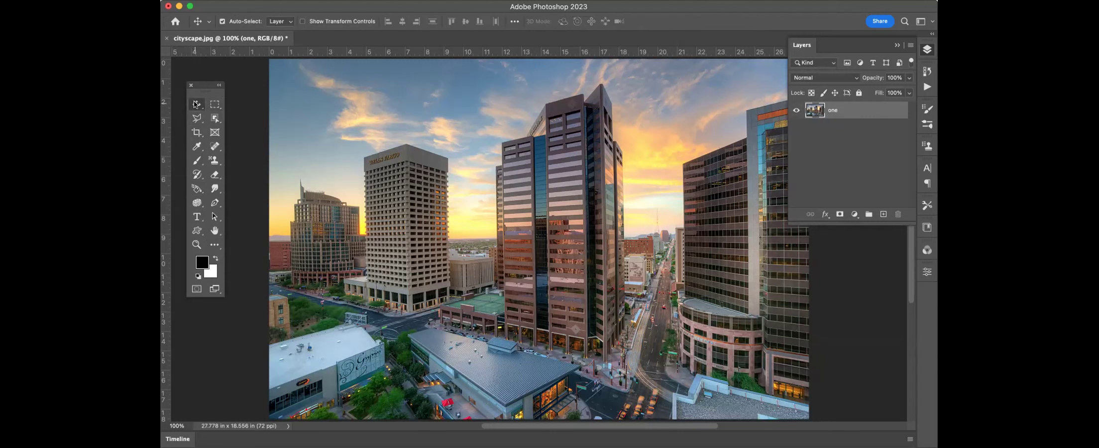
pyautogui.click(196, 118)
pyautogui.click(213, 132)
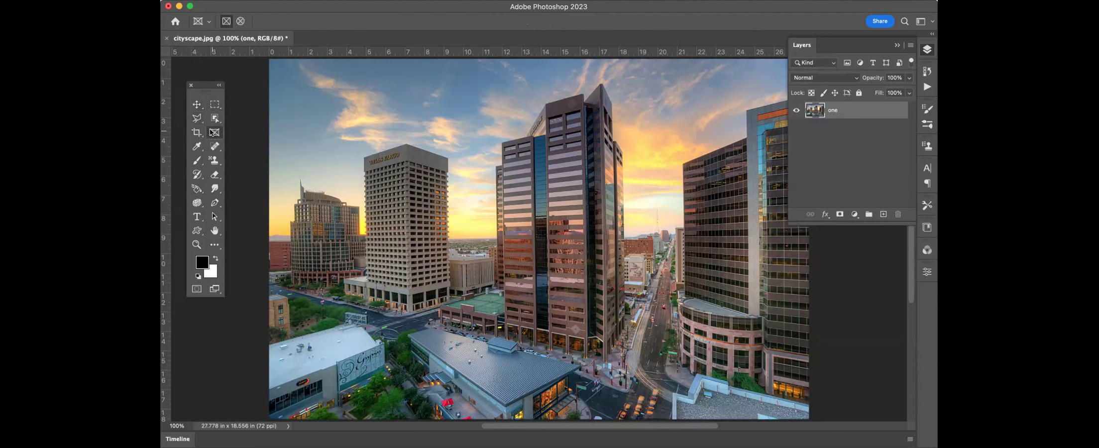
pyautogui.click(197, 104)
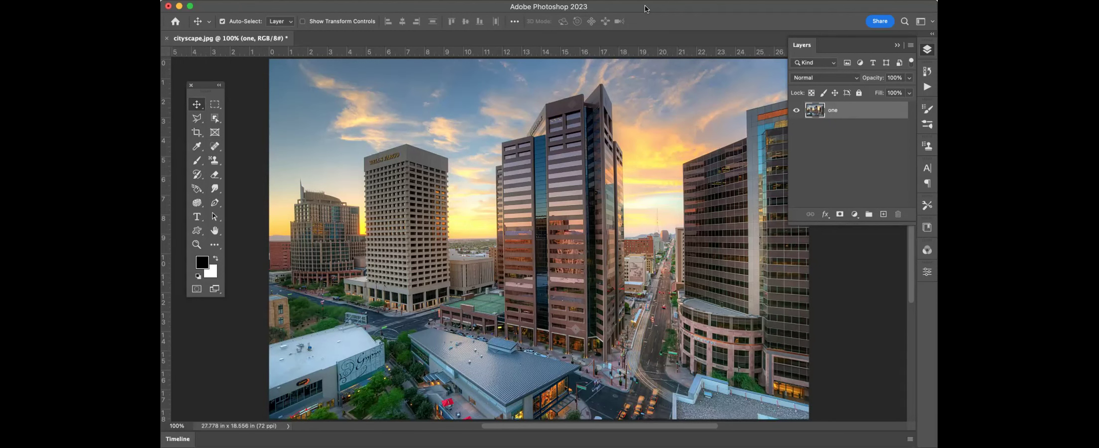
pyautogui.moveTo(645, 8); pyautogui.dragTo(648, 9)
pyautogui.moveTo(458, 6); pyautogui.dragTo(444, 5)
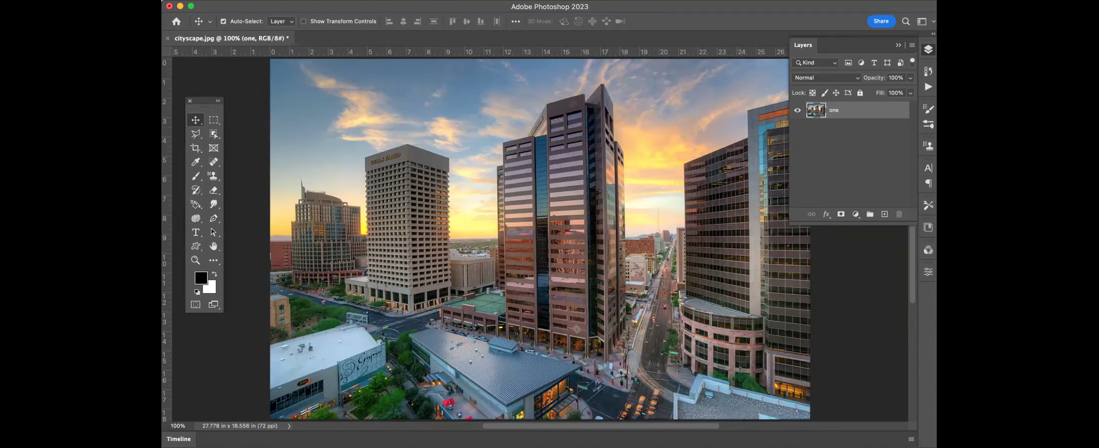
# Step: Open the Character Styles panel and float it and the Paragraph Styles panel separately over the image
pyautogui.click(518, 0)
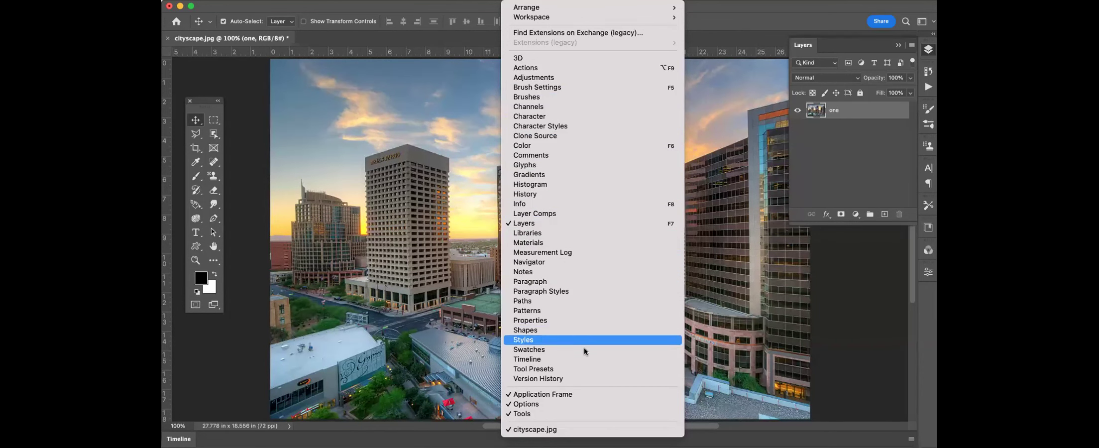
pyautogui.click(564, 126)
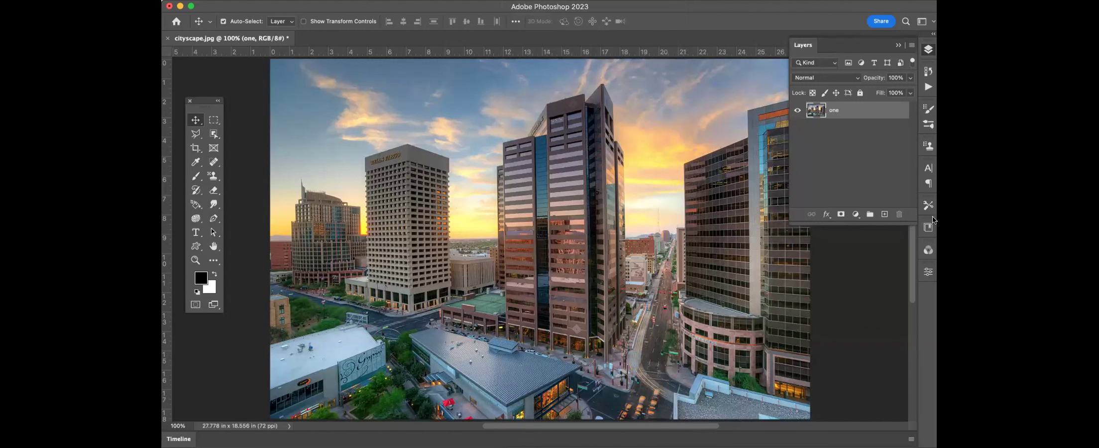
pyautogui.moveTo(860, 201); pyautogui.dragTo(467, 140)
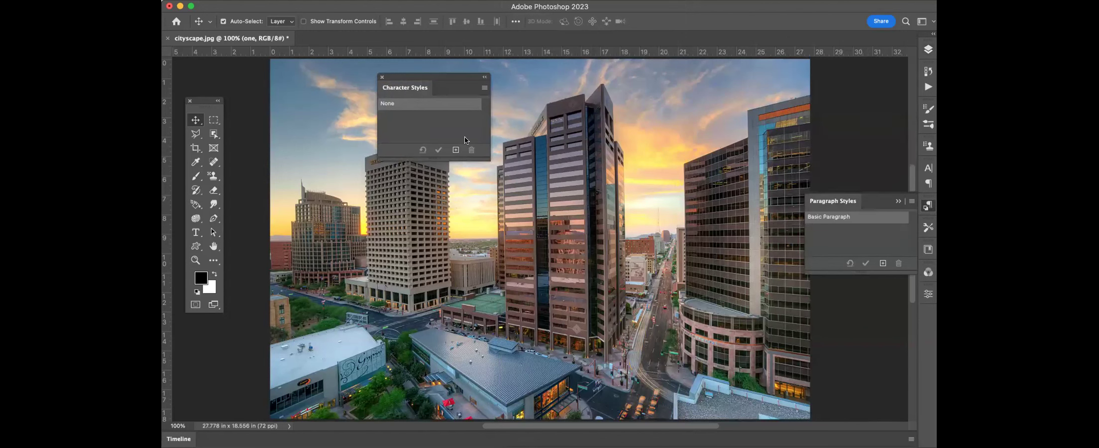
pyautogui.moveTo(858, 202); pyautogui.dragTo(388, 148)
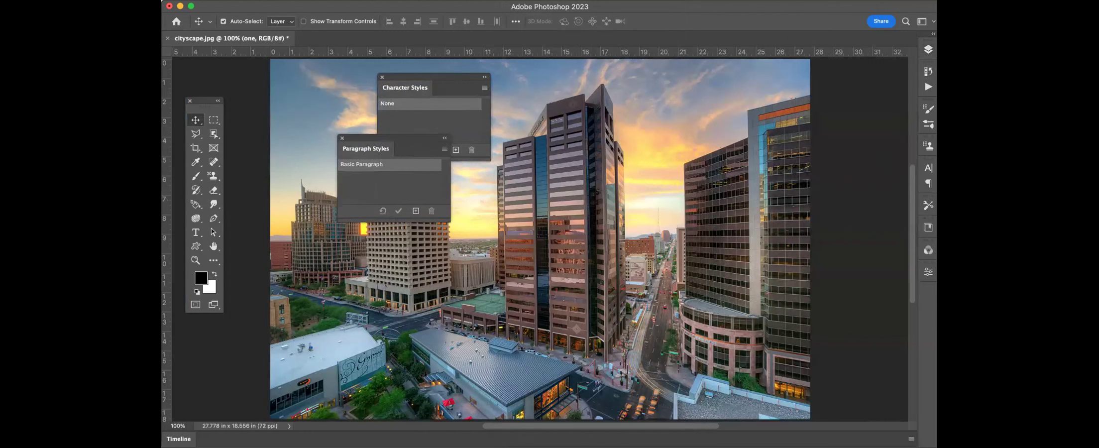
# Step: Open and float the Character panel over the image, and close the Character Styles and Paragraph Styles panels
pyautogui.click(518, 0)
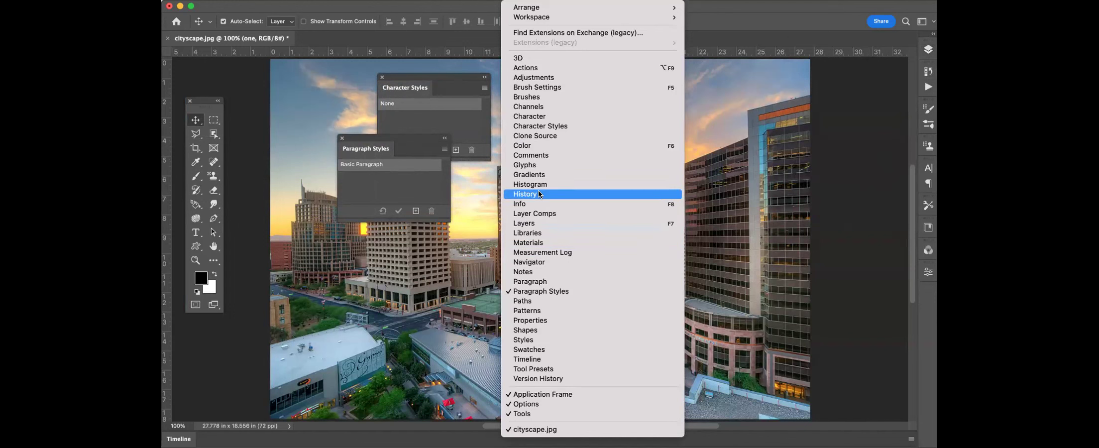
pyautogui.click(548, 119)
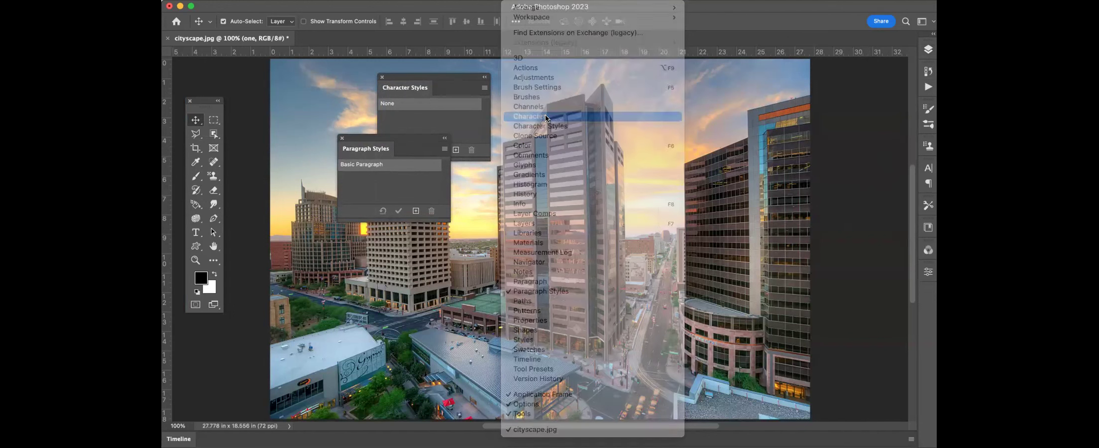
pyautogui.moveTo(814, 163); pyautogui.dragTo(548, 91)
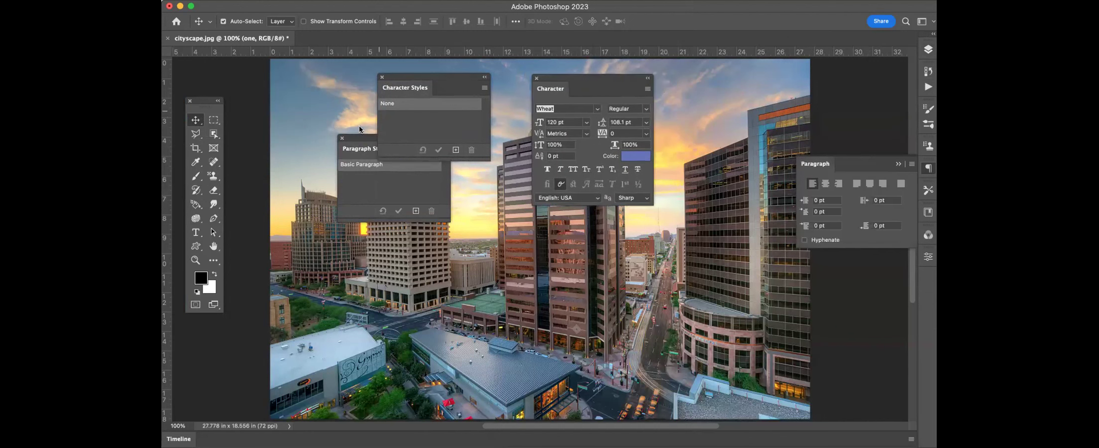
pyautogui.click(382, 77)
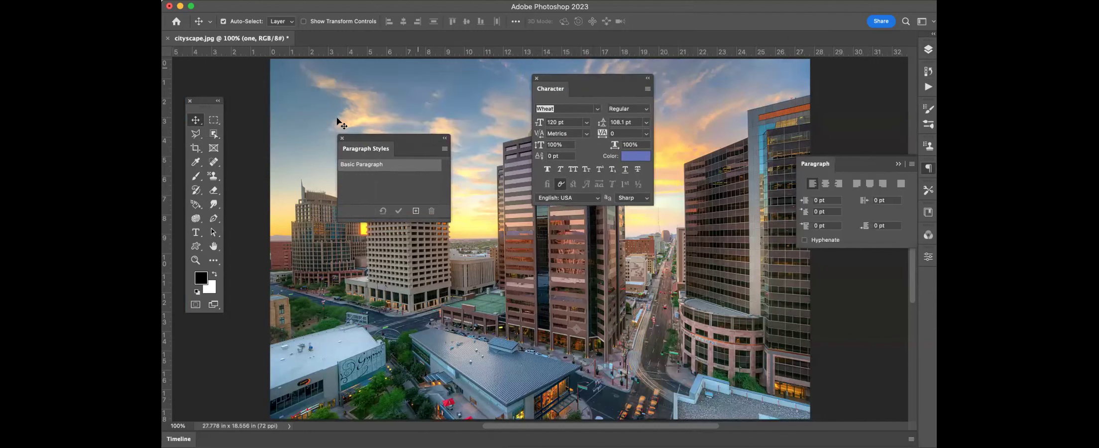
pyautogui.click(342, 138)
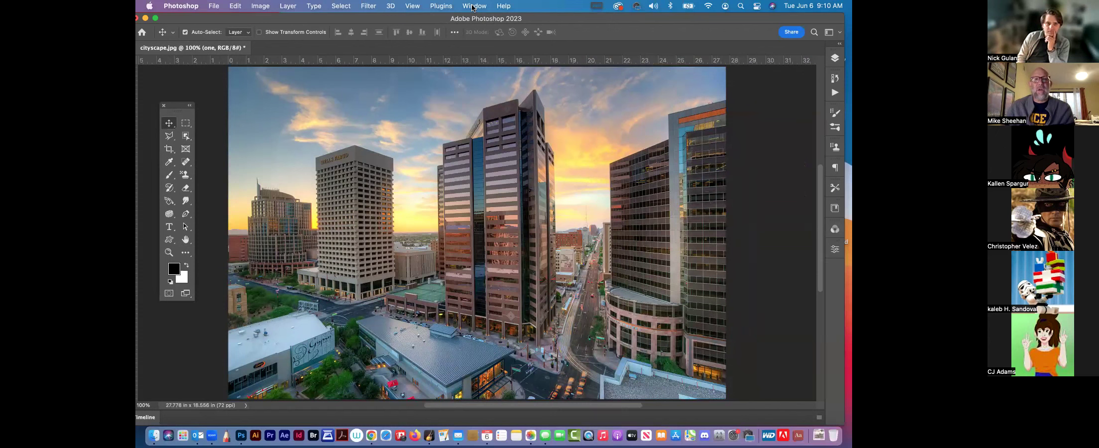
pyautogui.click(474, 7)
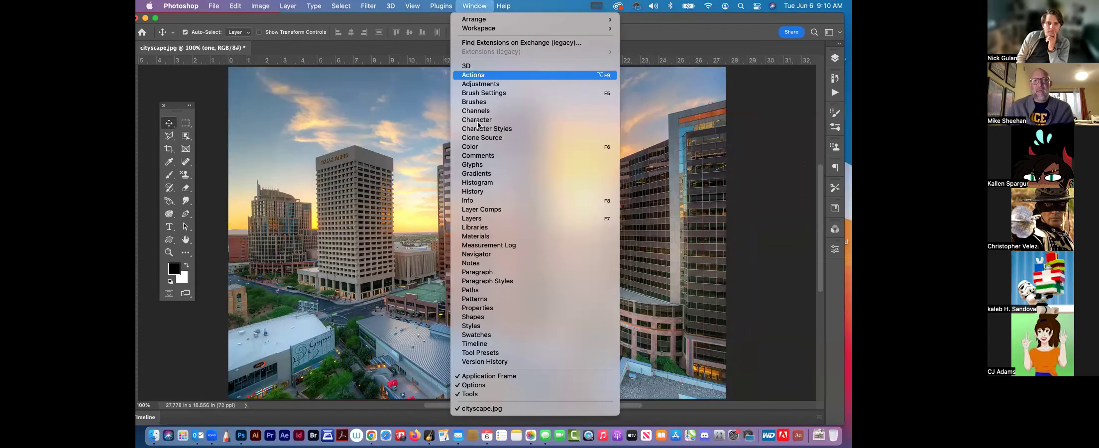
pyautogui.click(481, 5)
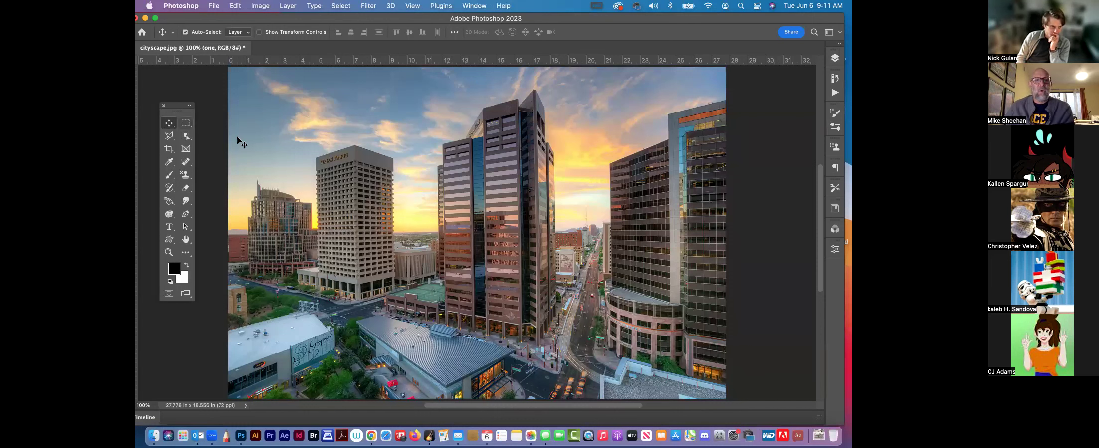
# Step: Show the Layers panel and add a new empty layer above the layer "one", with the Rectangular Marquee tool active
pyautogui.press('m')
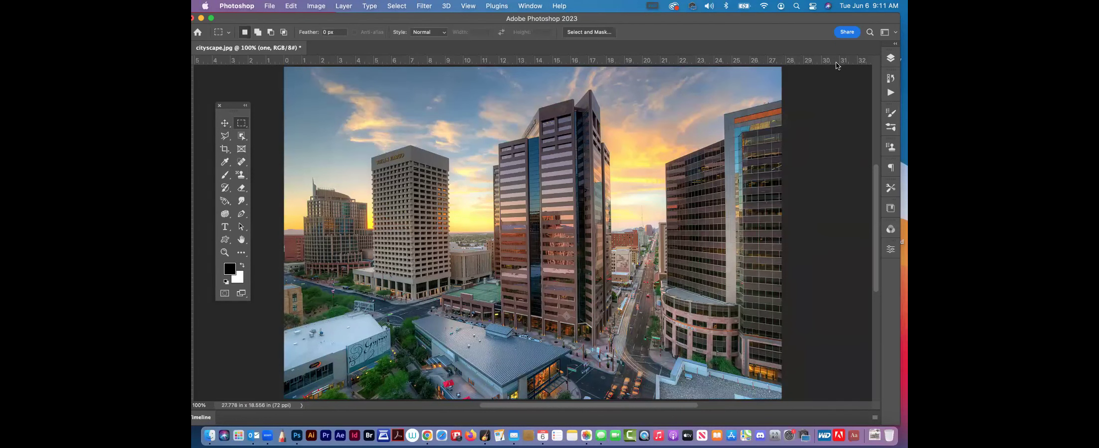
pyautogui.click(891, 58)
pyautogui.click(851, 210)
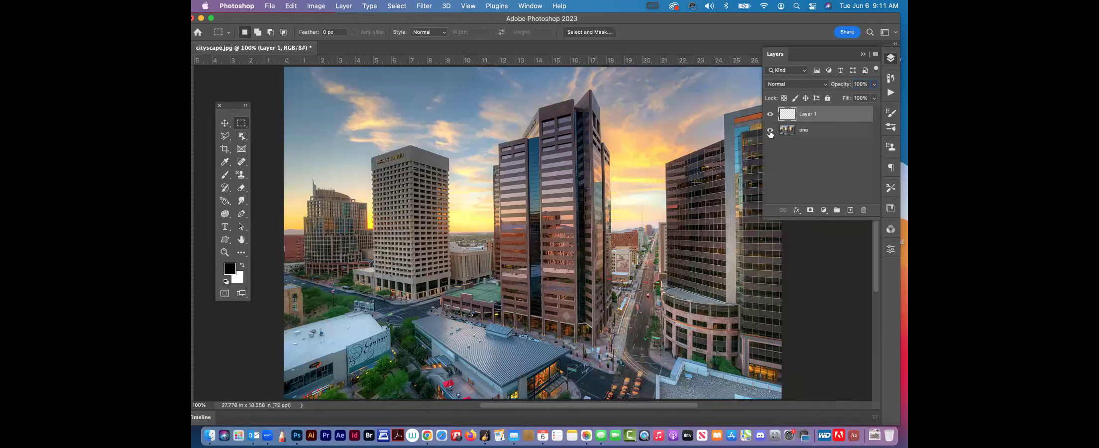
# Step: Fill a rectangular selection over the sky and central towers with black, clear the selection and switch to the Move tool
pyautogui.moveTo(399, 96); pyautogui.dragTo(541, 210)
pyautogui.hotkey('alt', 'BackSpace')
pyautogui.press('cmd+d')
pyautogui.press('v')
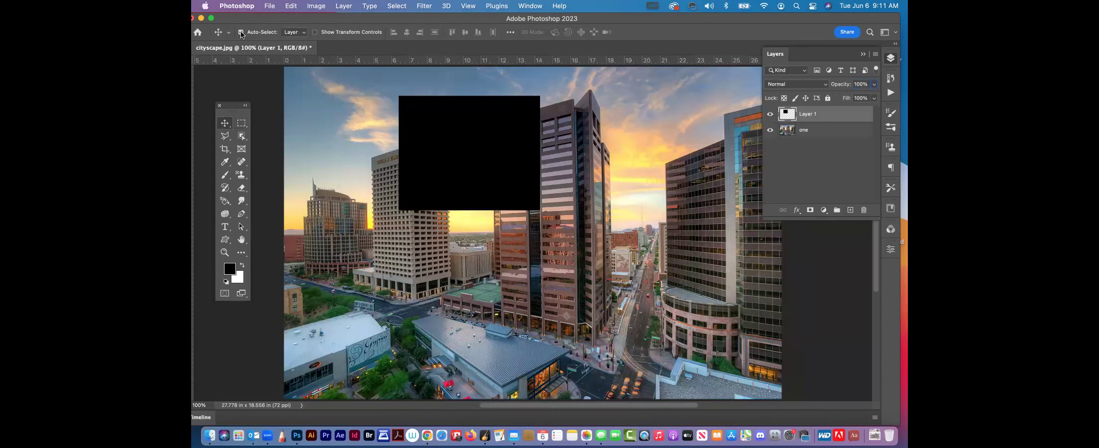
# Step: Test Auto-Select by alternately picking the cityscape and the black rectangle on the canvas to switch the active layer
pyautogui.click(241, 32)
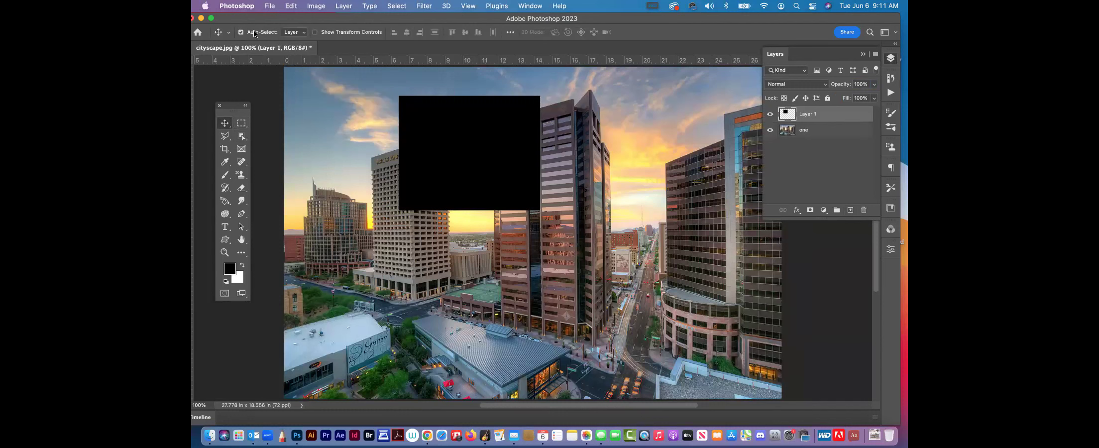
pyautogui.click(349, 144)
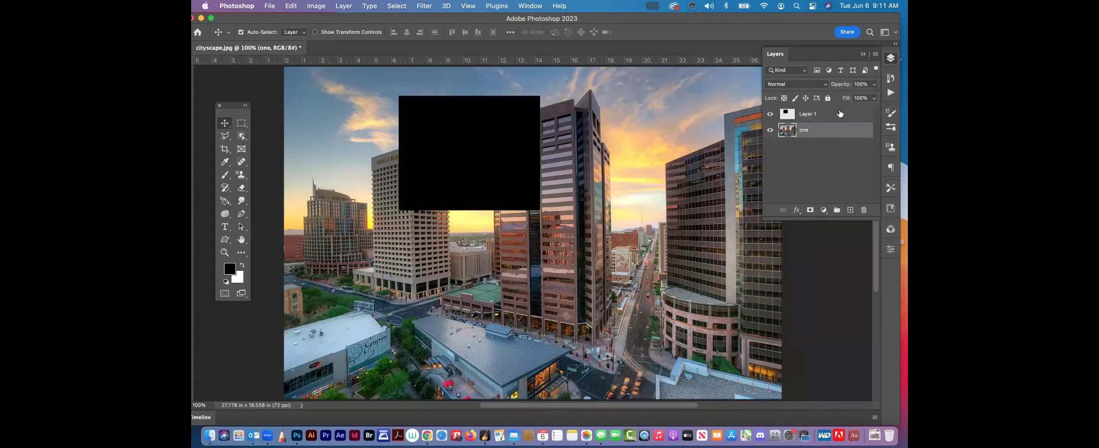
pyautogui.click(499, 135)
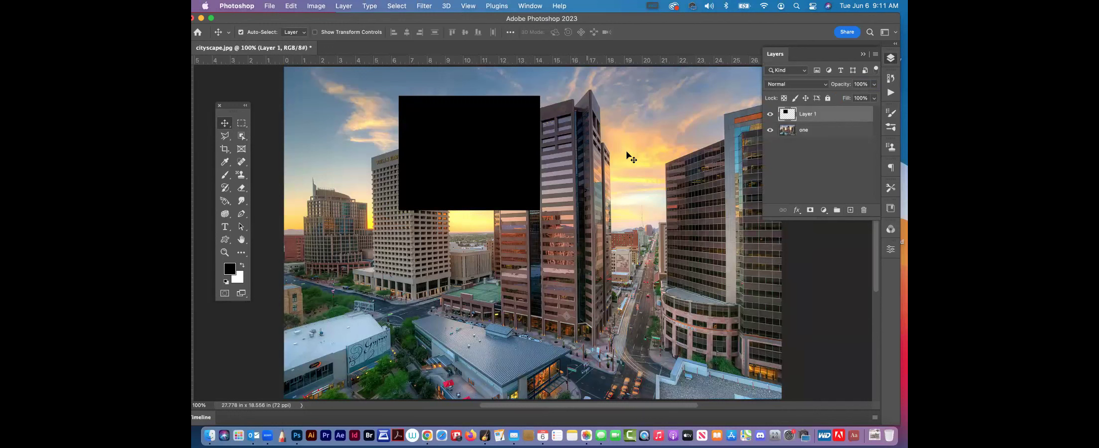
pyautogui.click(628, 157)
pyautogui.click(508, 139)
pyautogui.click(599, 162)
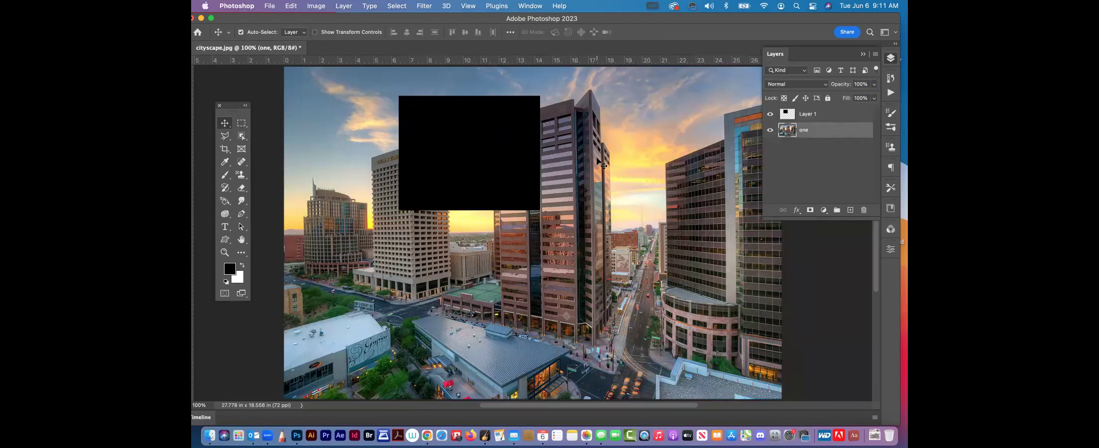
pyautogui.click(475, 173)
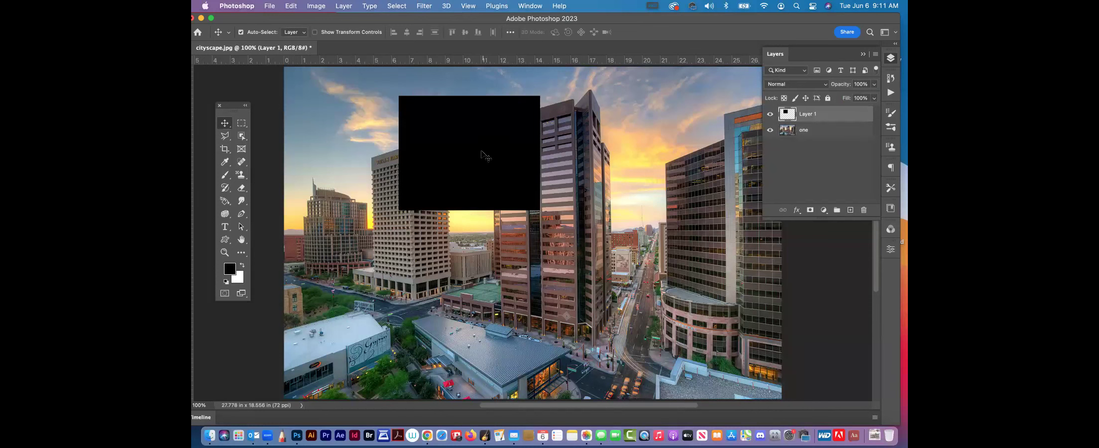
# Step: Move the black rectangle over the central tower and delete its layer
pyautogui.moveTo(461, 154); pyautogui.dragTo(543, 212)
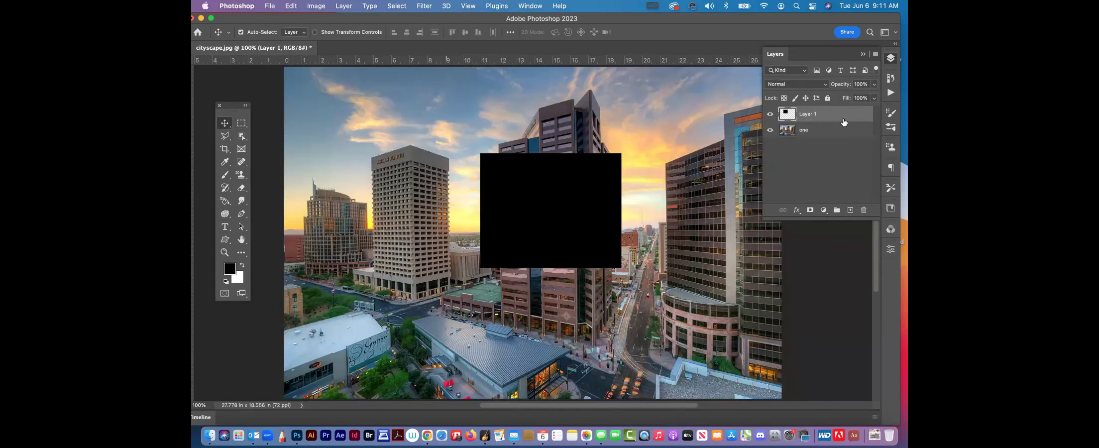
pyautogui.moveTo(873, 202); pyautogui.dragTo(864, 210)
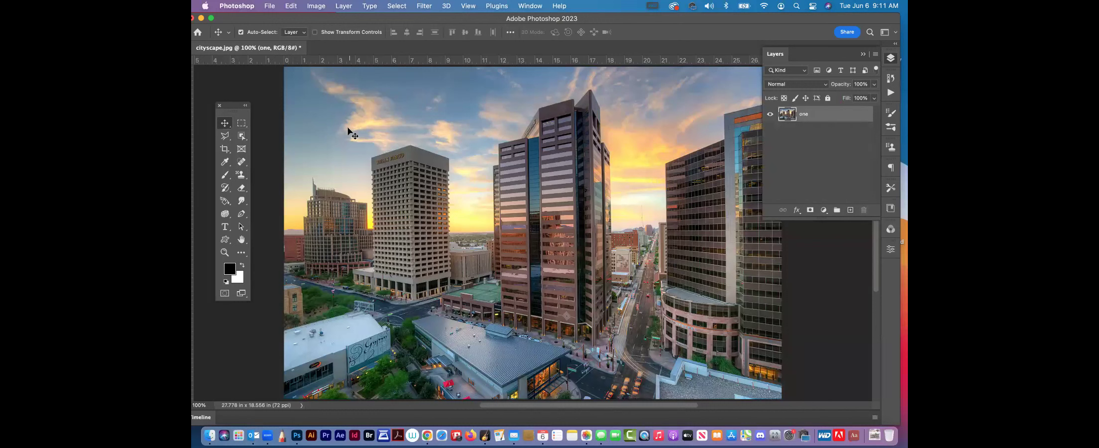
# Step: Draw a rectangular marquee selection across the two central towers and deselect it
pyautogui.click(242, 127)
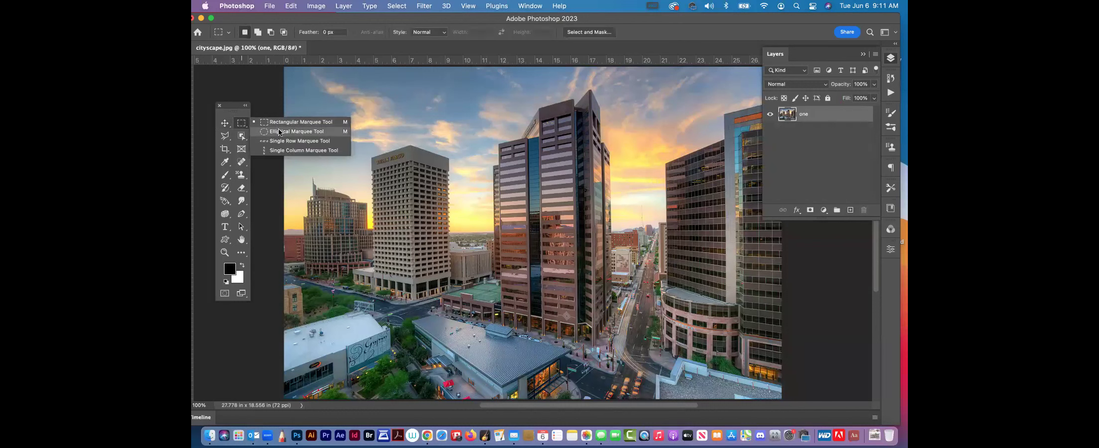
pyautogui.click(279, 122)
pyautogui.moveTo(371, 100); pyautogui.dragTo(602, 271)
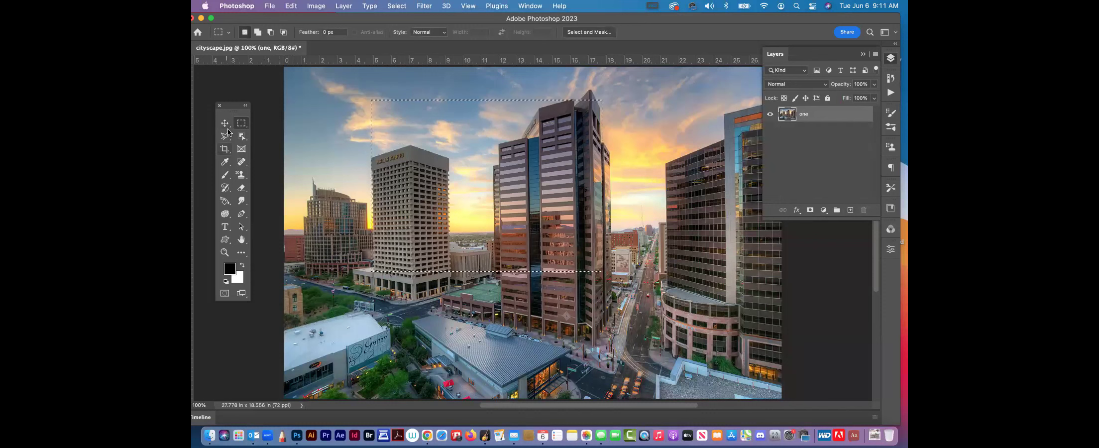
pyautogui.press('super+d')
# Step: Draw an elliptical marquee selection around the tallest central tower and deselect it
pyautogui.rightClick(241, 122)
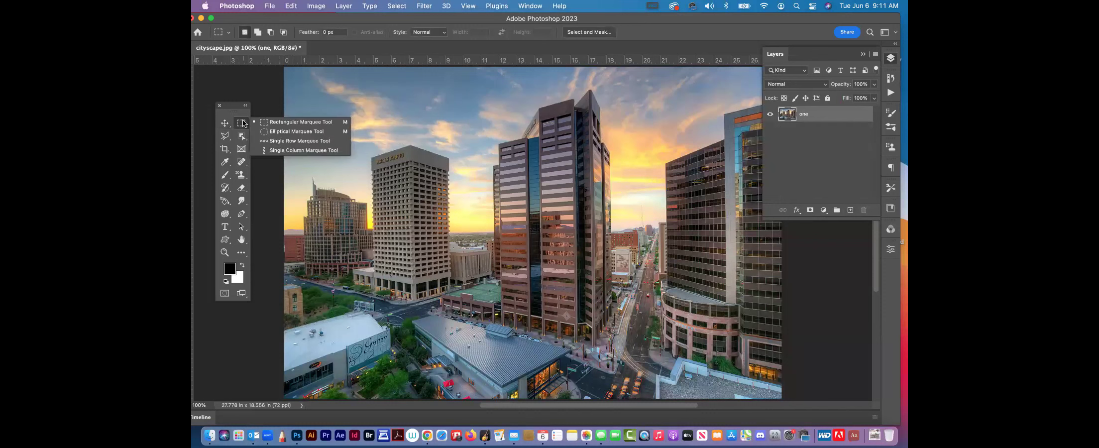
pyautogui.click(275, 132)
pyautogui.moveTo(480, 118); pyautogui.dragTo(625, 255)
pyautogui.press('super+d')
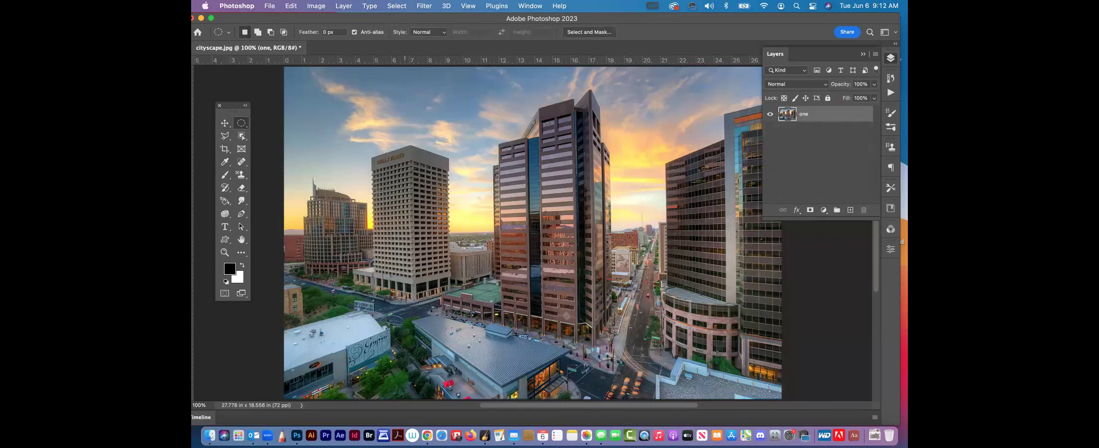
# Step: Draw a straight-sided Polygonal Lasso selection across the sky and the central towers, and deselect it
pyautogui.click(224, 139)
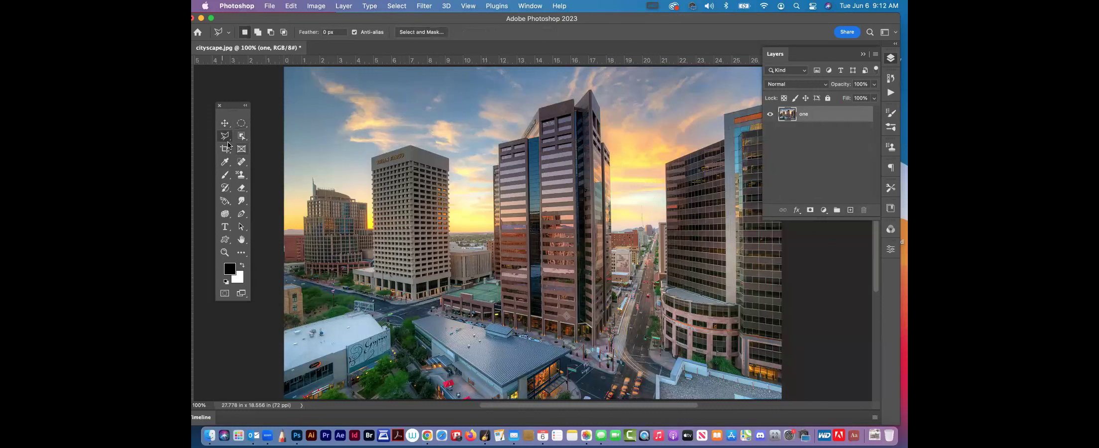
pyautogui.rightClick(223, 140)
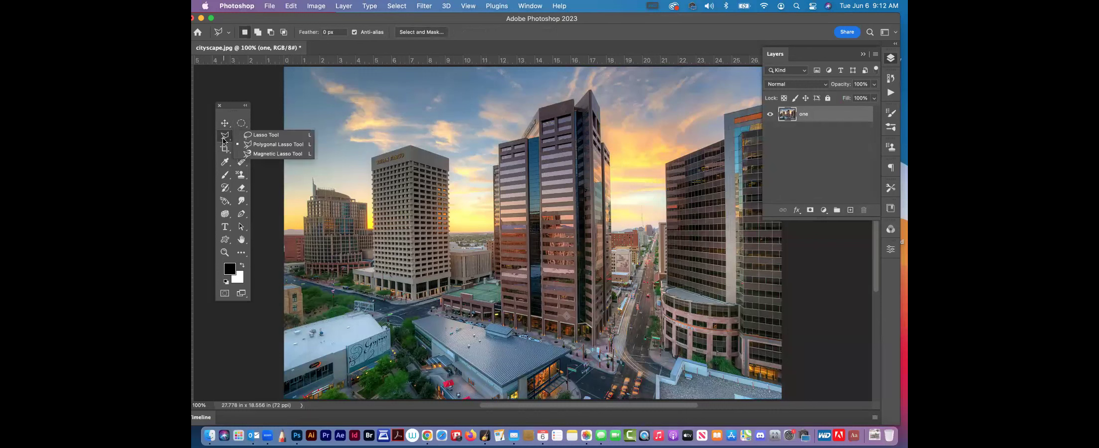
pyautogui.click(277, 144)
pyautogui.click(363, 102)
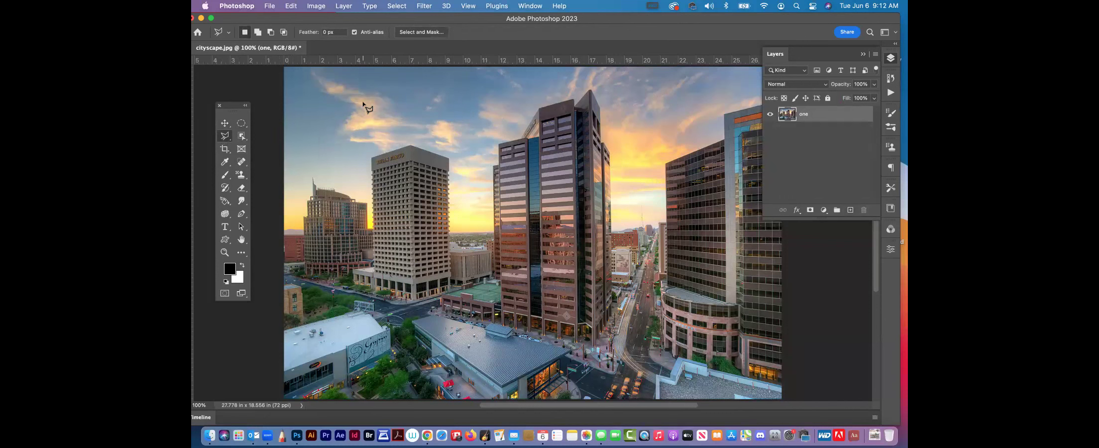
pyautogui.click(590, 74)
pyautogui.click(687, 180)
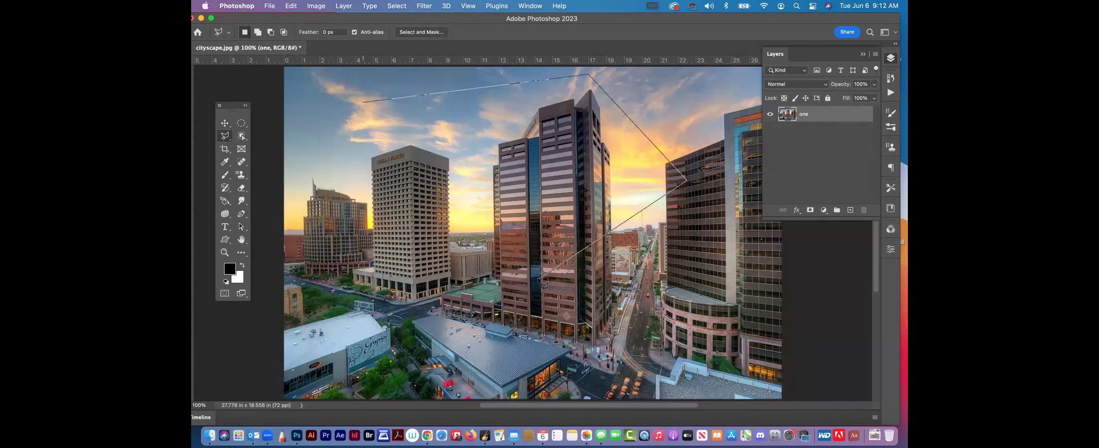
pyautogui.click(540, 278)
pyautogui.click(370, 163)
pyautogui.click(454, 132)
pyautogui.click(366, 103)
pyautogui.press('super+d')
# Step: Draw a freehand Lasso selection looping from the sky around the two central towers, and deselect it
pyautogui.moveTo(225, 140); pyautogui.dragTo(249, 135)
pyautogui.moveTo(442, 134)
pyautogui.mouseDown()
pyautogui.moveTo(584, 241)
pyautogui.moveTo(509, 305)
pyautogui.moveTo(372, 258)
pyautogui.moveTo(397, 185)
pyautogui.moveTo(351, 119)
pyautogui.moveTo(420, 119)
pyautogui.mouseUp()
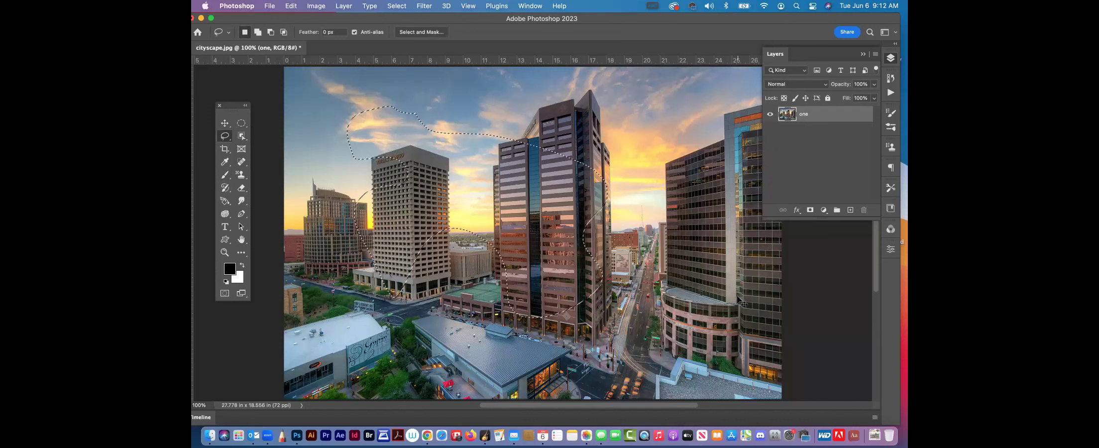
pyautogui.click(738, 298)
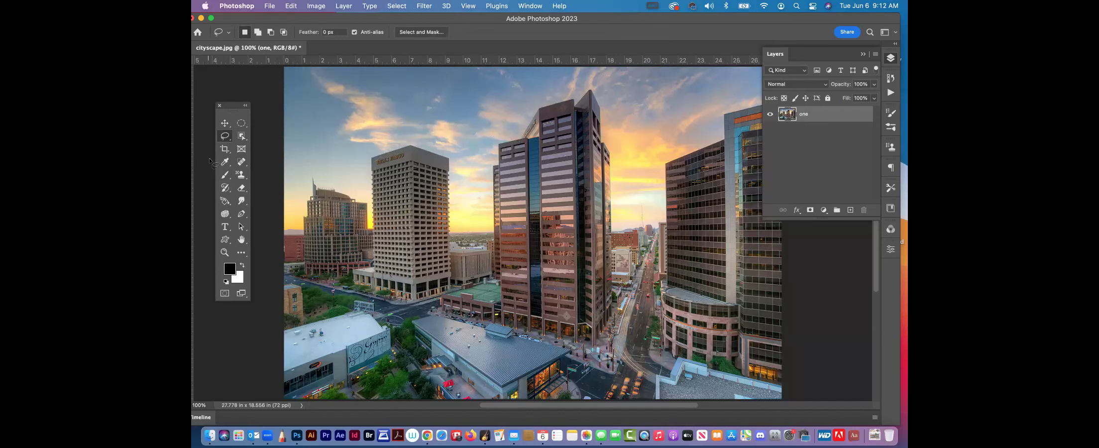
# Step: Trace the edges of the tallest central tower with the Magnetic Lasso, close the selection, and deselect it
pyautogui.click(225, 135)
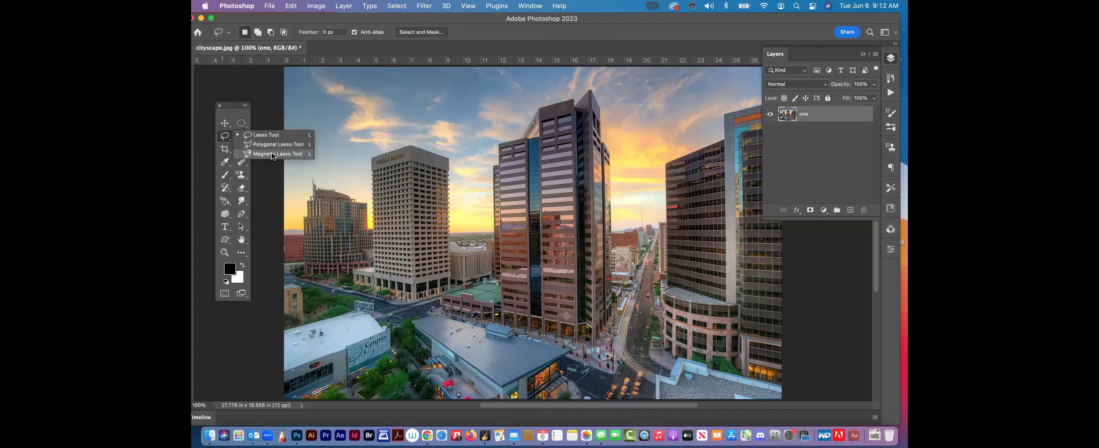
pyautogui.click(272, 153)
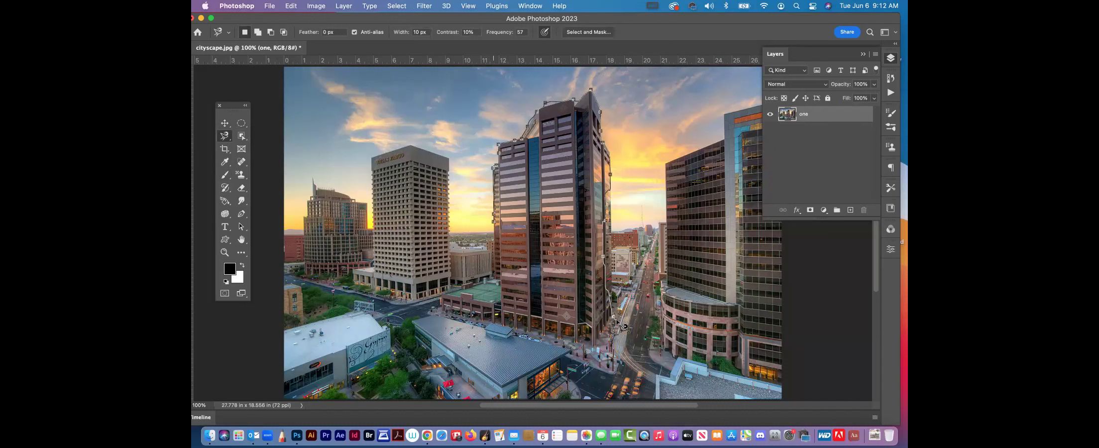
pyautogui.click(412, 70)
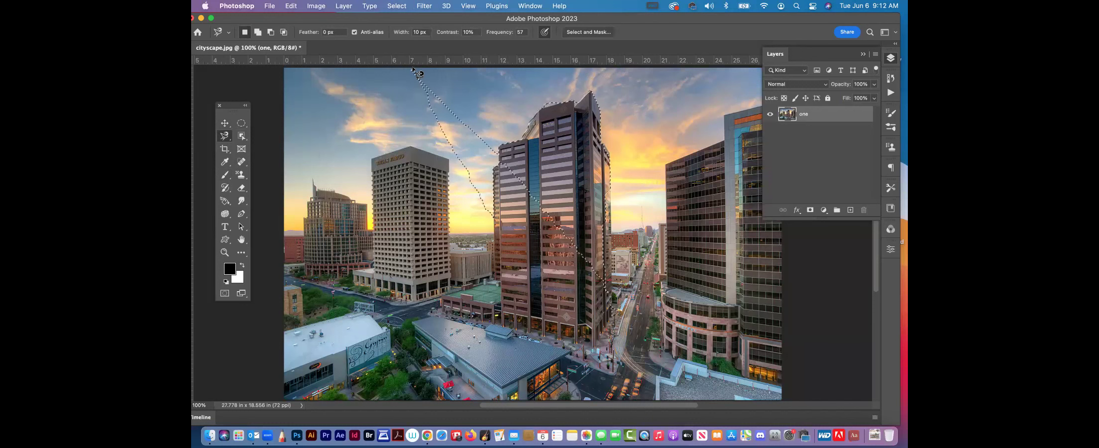
pyautogui.press('super+d')
pyautogui.rightClick(226, 136)
pyautogui.click(249, 153)
# Step: Select the blue sky with the Magic Wand, add the sky area beside the central tower, and deselect everything
pyautogui.click(241, 136)
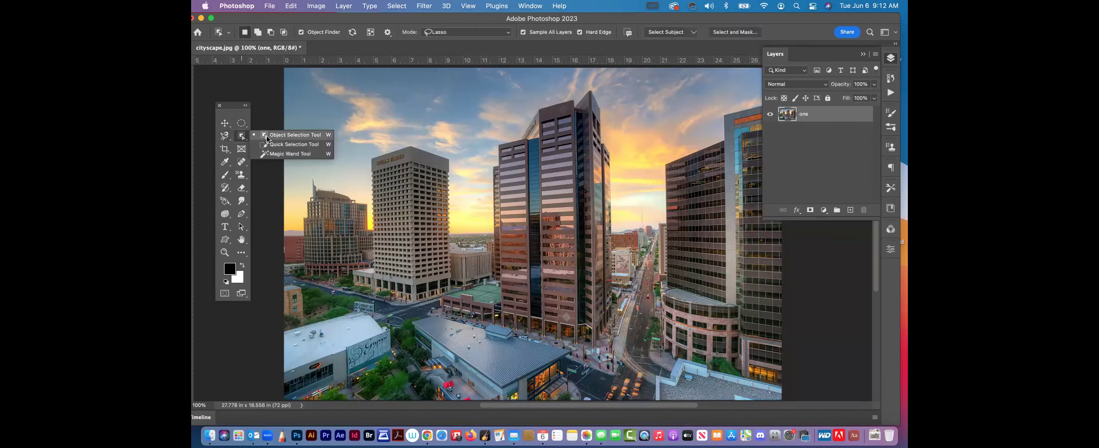
pyautogui.click(277, 156)
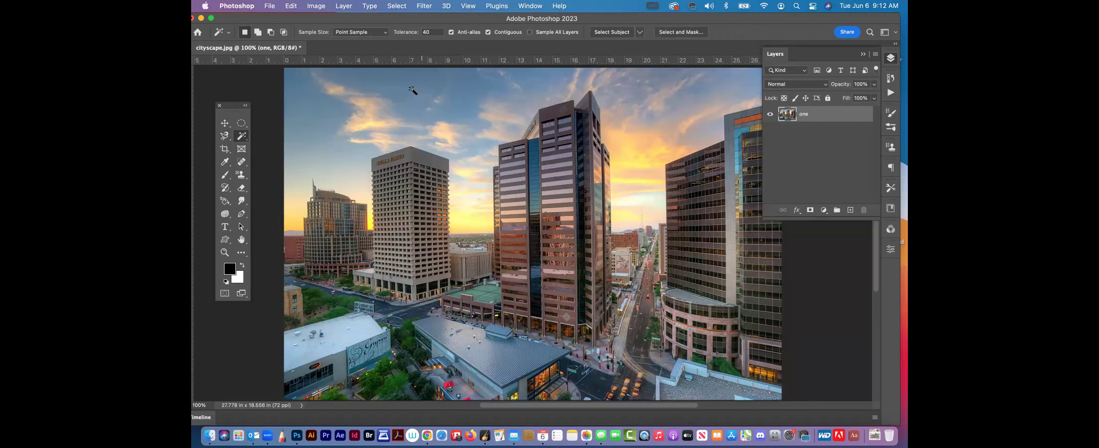
pyautogui.click(318, 116)
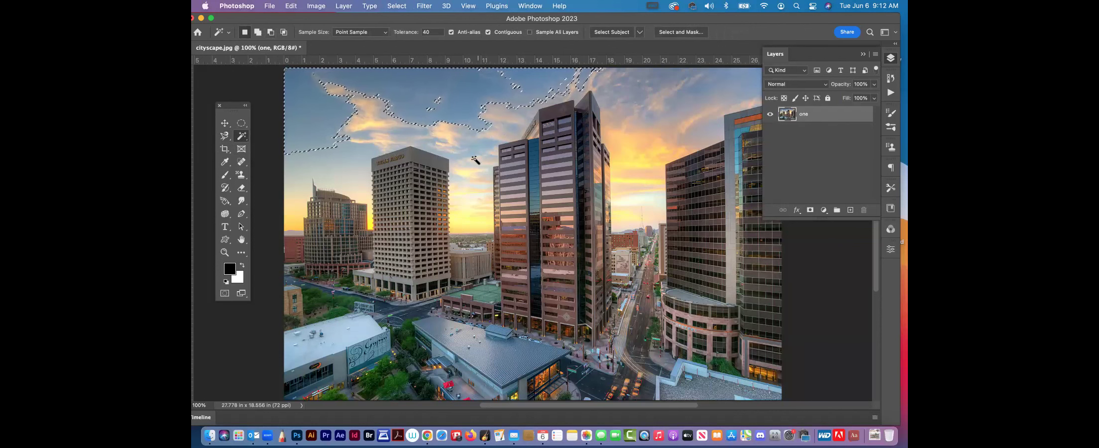
pyautogui.keyDown('shift'); pyautogui.click(475, 151); pyautogui.keyUp('shift')
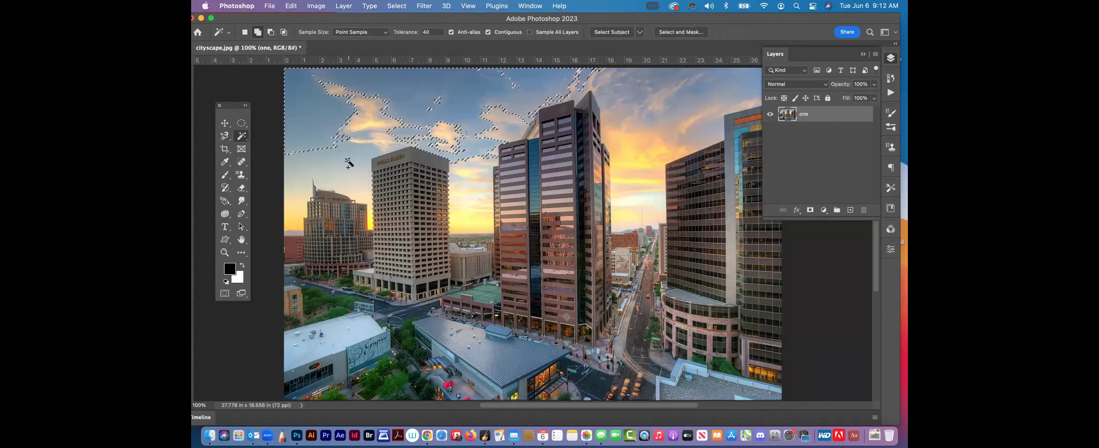
pyautogui.press('super+d')
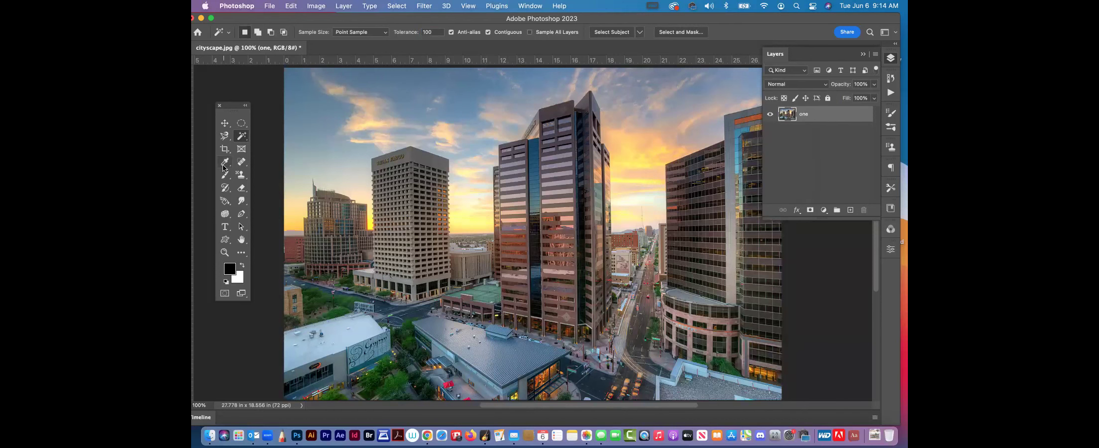
# Step: Crop the photo from its upper and left edges to the street and right-hand towers, and undo the crop
pyautogui.click(225, 149)
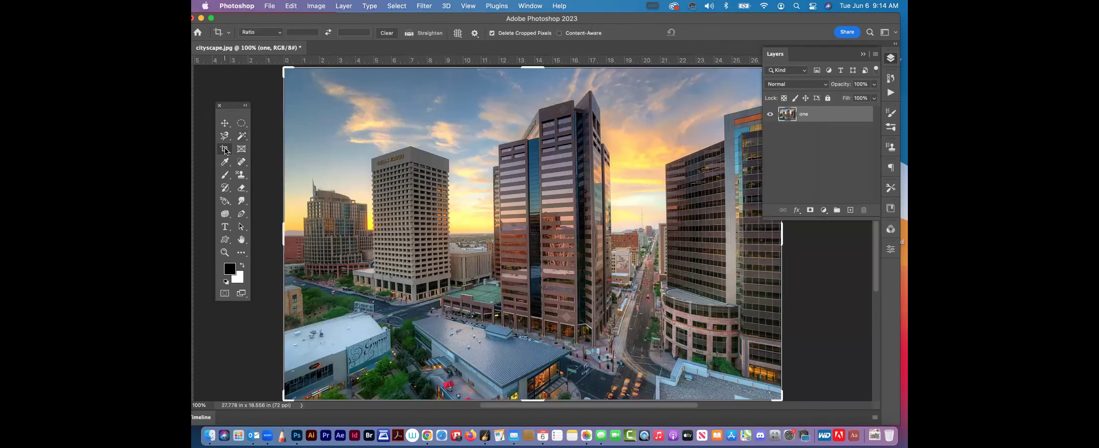
pyautogui.moveTo(543, 66); pyautogui.dragTo(542, 185)
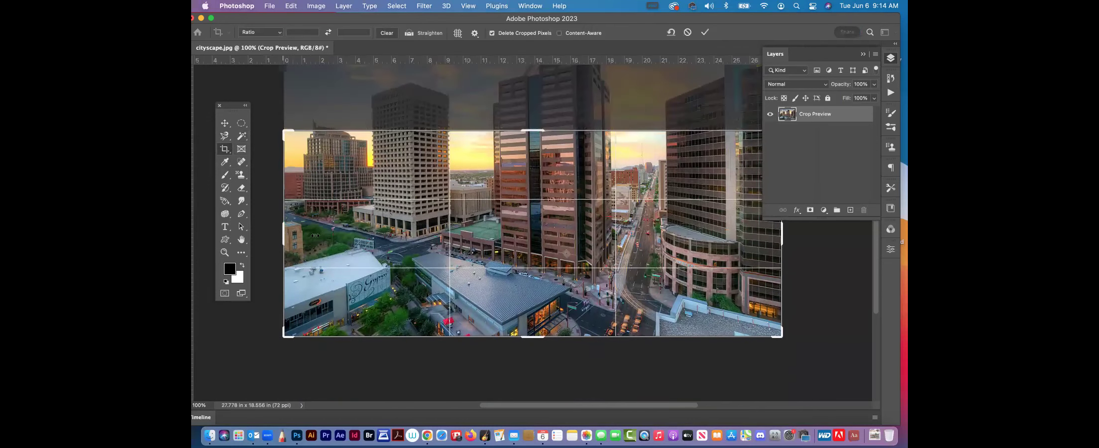
pyautogui.moveTo(276, 210); pyautogui.dragTo(414, 242)
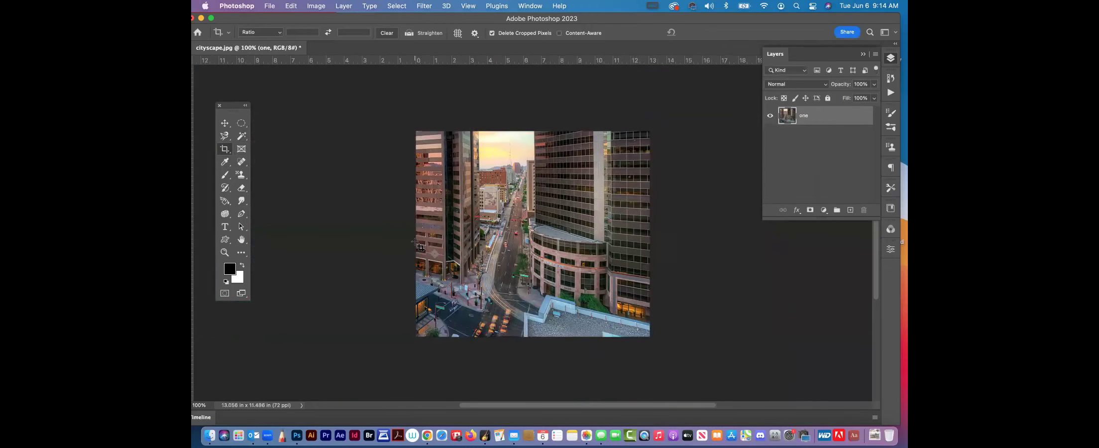
pyautogui.press('Escape')
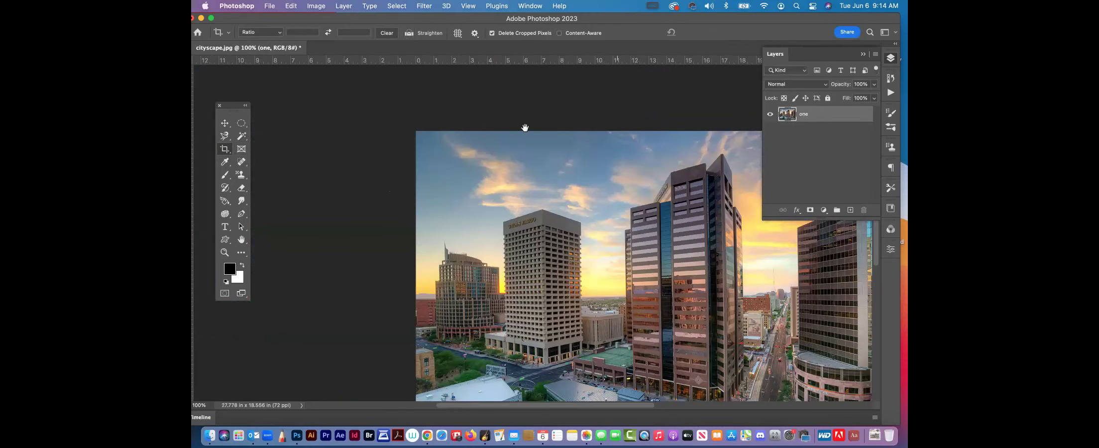
# Step: Pan around the cityscape with the Hand tool to bring the photo back into view, and return to the Move tool
pyautogui.hscroll(6, 523, 128)
pyautogui.scroll(-3, 523, 127)
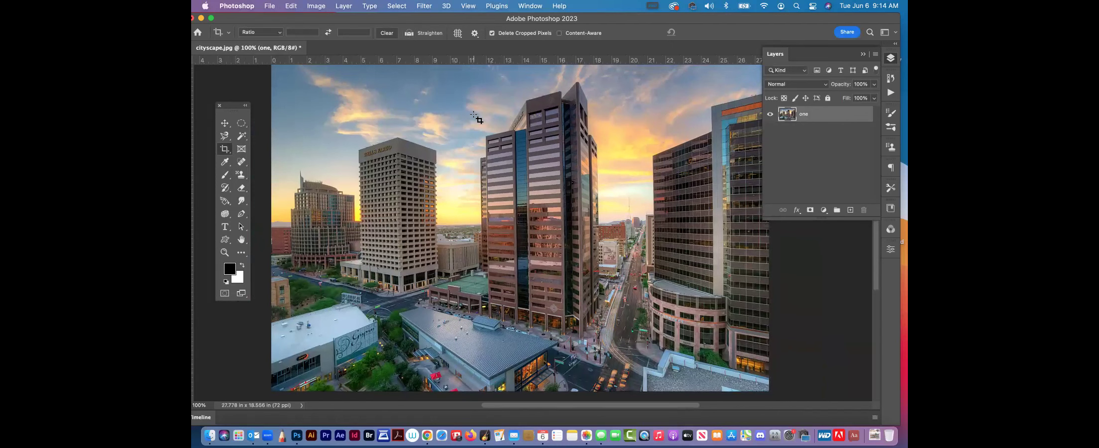
pyautogui.scroll(5, 495, 134)
pyautogui.hscroll(-4, 496, 134)
pyautogui.hscroll(6, 514, 150)
pyautogui.scroll(-3, 514, 149)
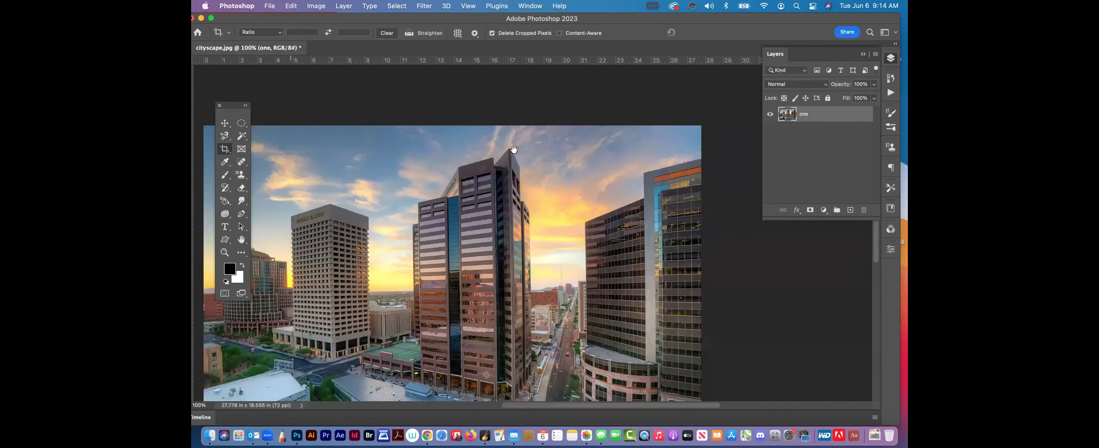
pyautogui.hscroll(-4, 468, 145)
pyautogui.scroll(-3, 468, 145)
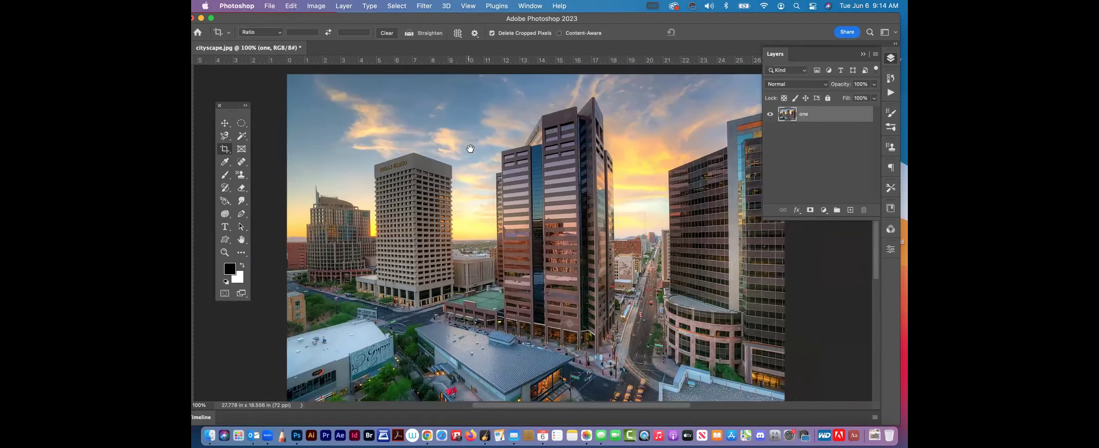
pyautogui.scroll(3, 470, 148)
pyautogui.scroll(-2, 448, 148)
pyautogui.press('h')
pyautogui.hscroll(2, 386, 148)
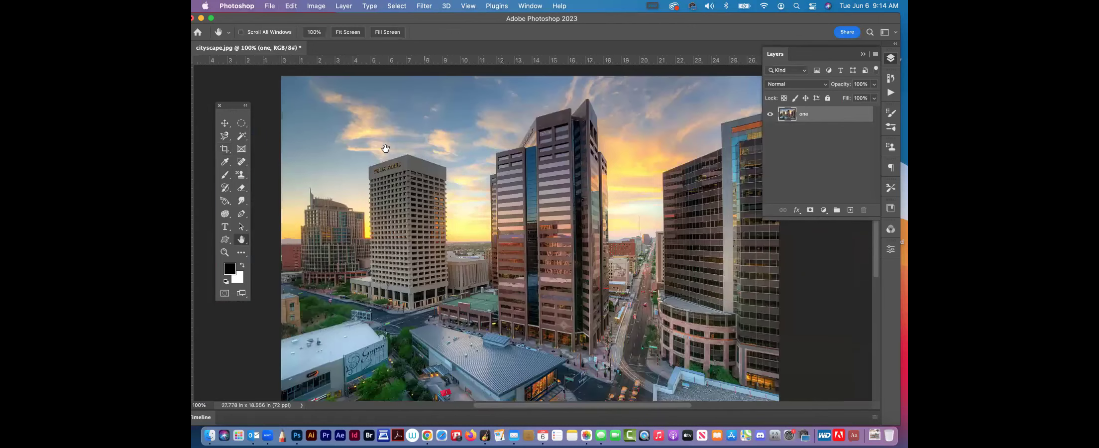
pyautogui.scroll(-2, 386, 149)
pyautogui.hscroll(2, 386, 149)
pyautogui.press('v')
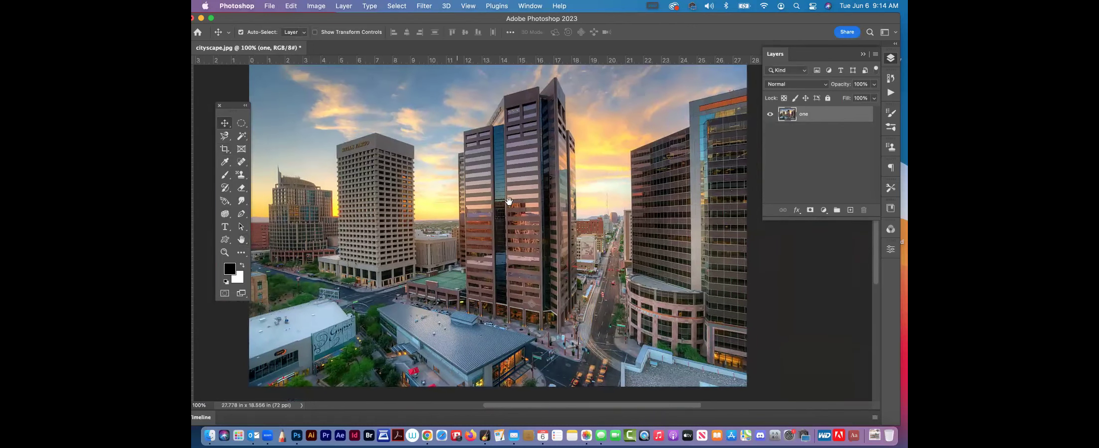
pyautogui.scroll(-1, 508, 200)
pyautogui.hscroll(2, 508, 201)
pyautogui.hscroll(-2, 508, 200)
pyautogui.scroll(1, 509, 201)
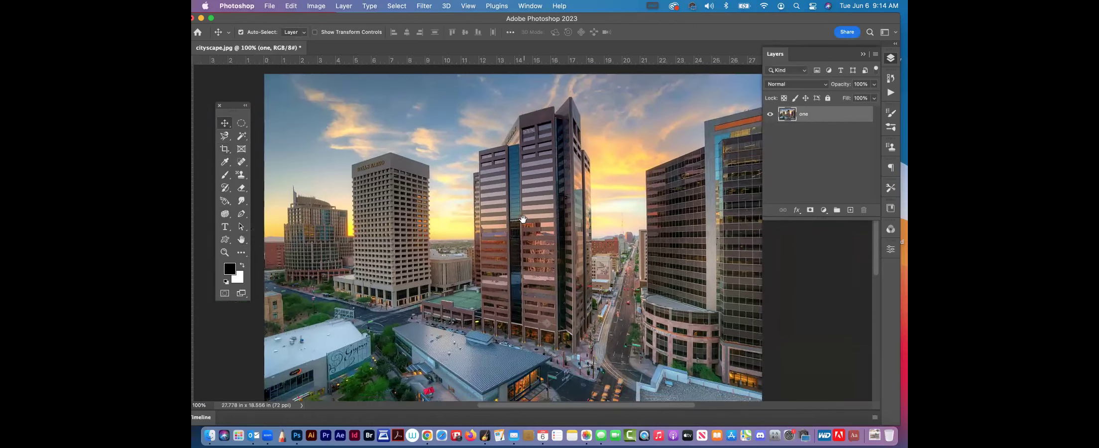
pyautogui.click(225, 150)
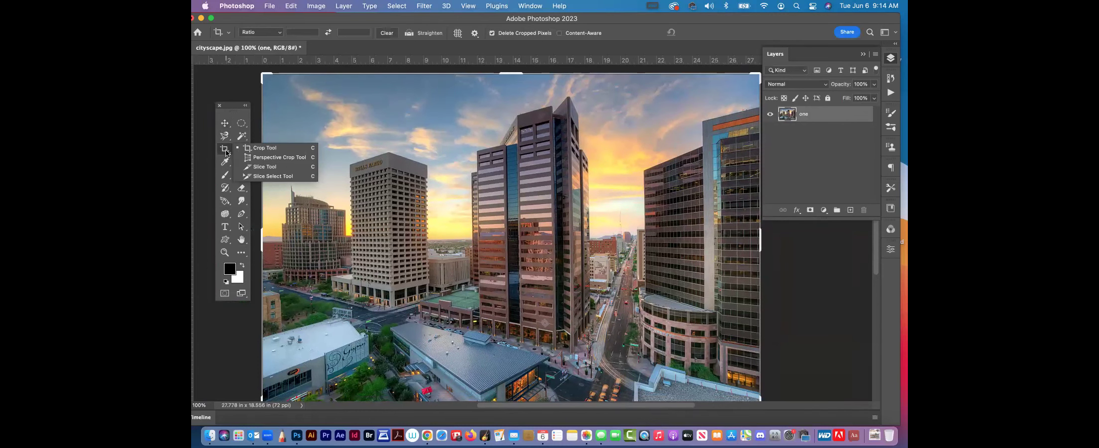
pyautogui.click(226, 152)
pyautogui.click(242, 149)
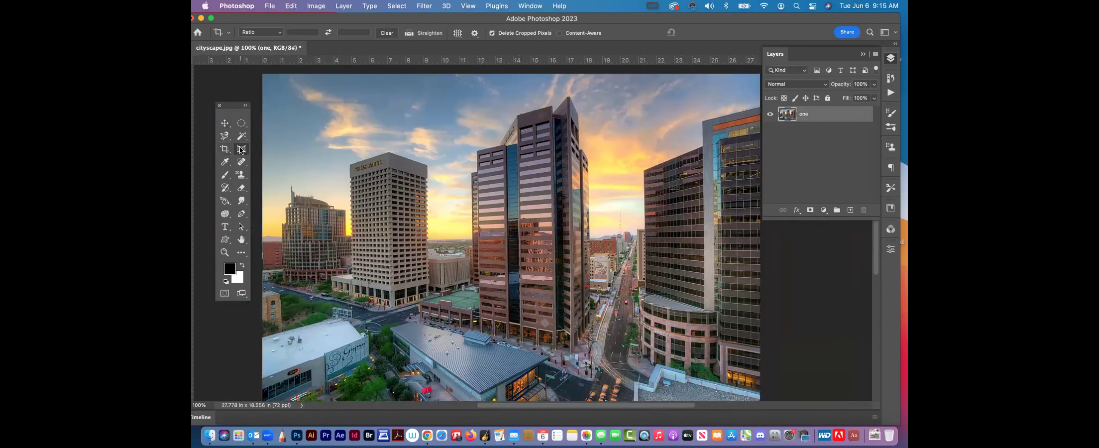
# Step: Sample the blue of the sky as the foreground color with the Eyedropper and swap foreground and background colors four times
pyautogui.click(225, 163)
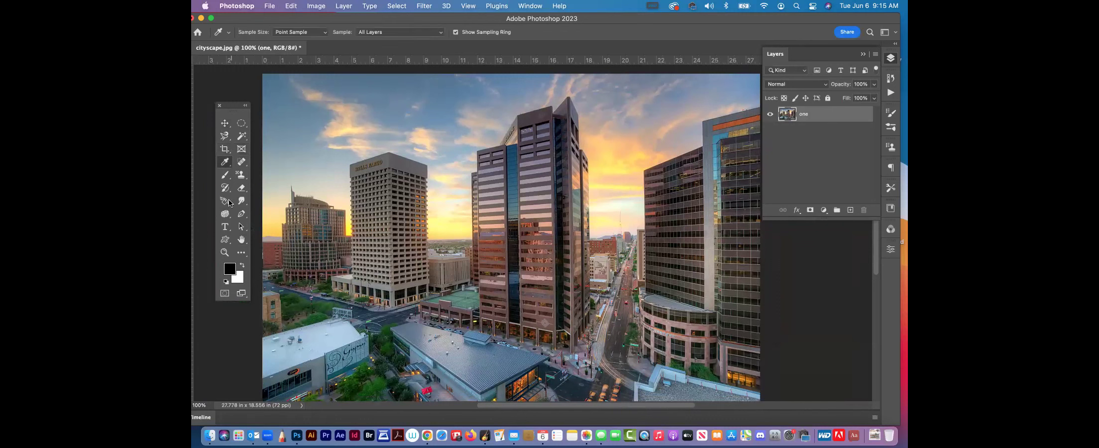
pyautogui.click(377, 84)
pyautogui.click(242, 265)
pyautogui.click(242, 265)
pyautogui.click(242, 265)
pyautogui.click(242, 265)
pyautogui.rightClick(226, 163)
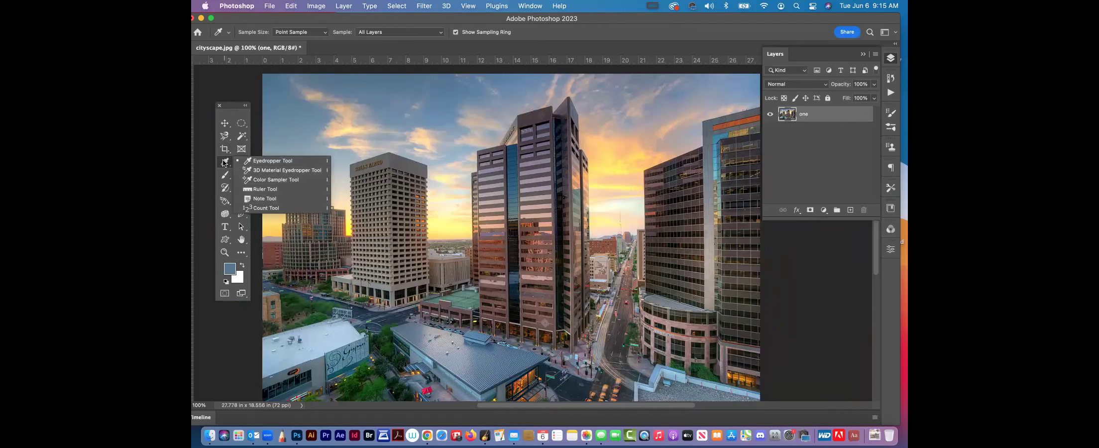
pyautogui.click(242, 164)
pyautogui.click(242, 164)
pyautogui.rightClick(242, 165)
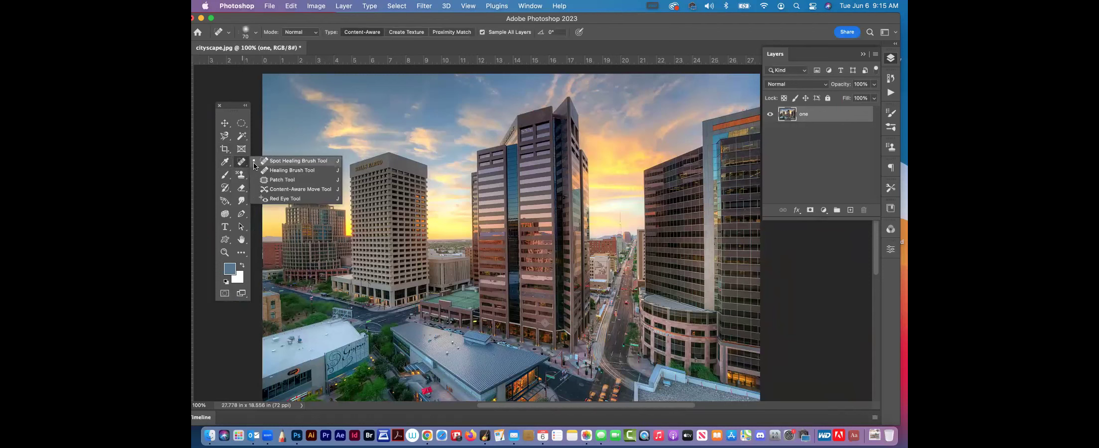
pyautogui.click(249, 182)
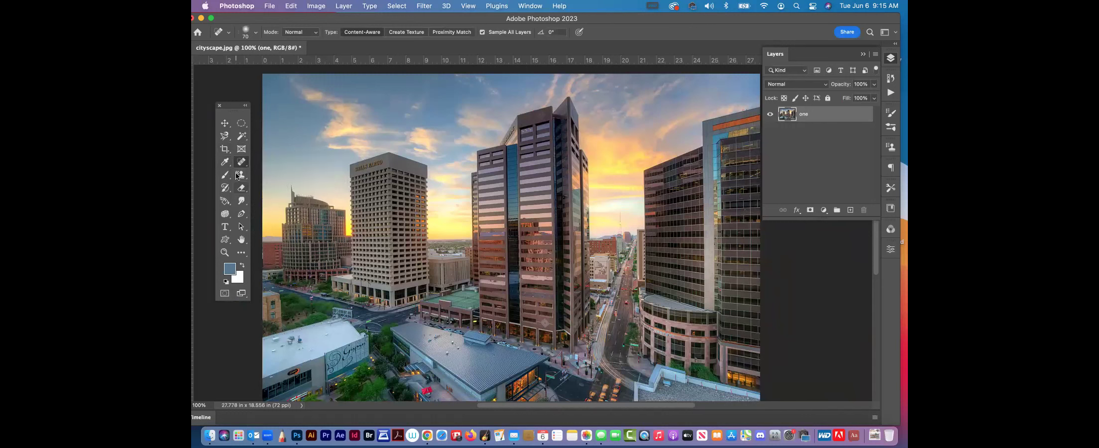
# Step: Paint a wavy blue Brush stroke diagonally from the upper-left sky to the right-hand tower's base, and undo it
pyautogui.click(225, 175)
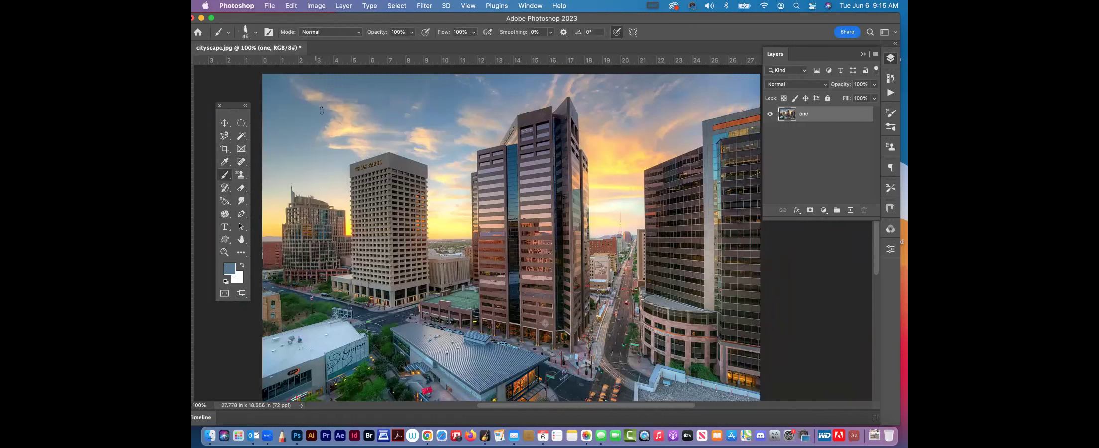
pyautogui.moveTo(321, 110)
pyautogui.mouseDown()
pyautogui.moveTo(411, 154)
pyautogui.moveTo(466, 222)
pyautogui.moveTo(461, 236)
pyautogui.moveTo(557, 317)
pyautogui.moveTo(697, 329)
pyautogui.mouseUp()
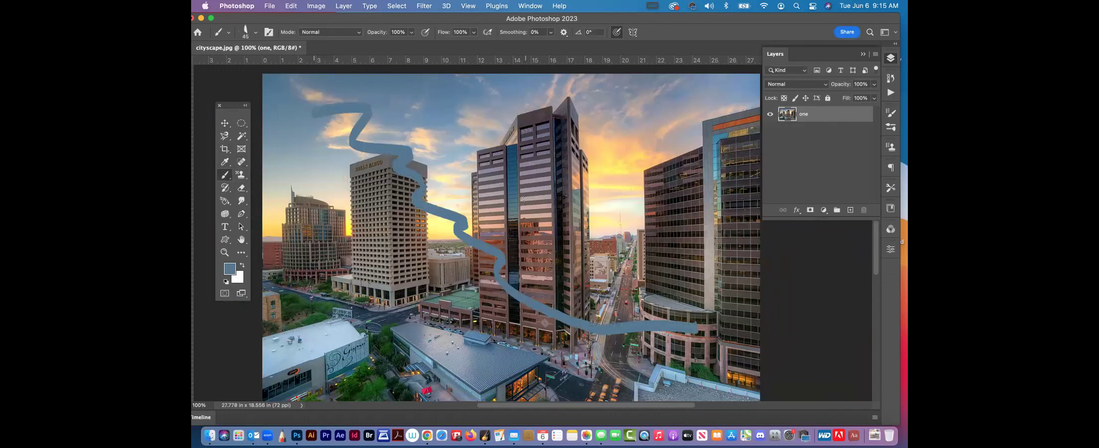
pyautogui.press('super+z')
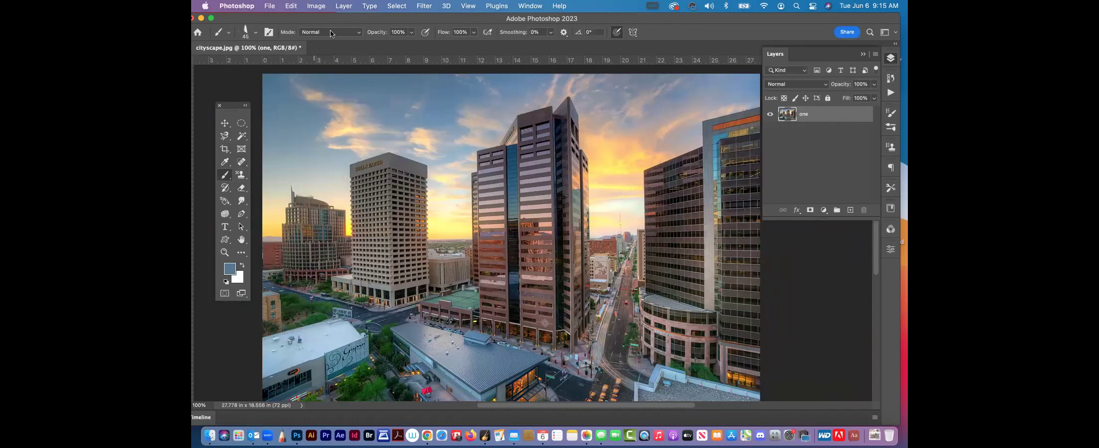
# Step: Set the brush size to 58 px
pyautogui.click(255, 35)
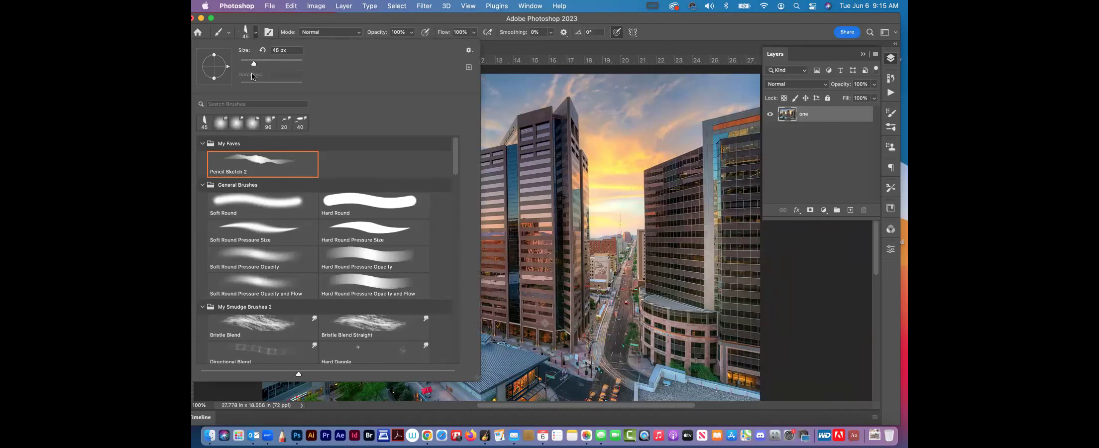
pyautogui.moveTo(272, 68); pyautogui.dragTo(258, 67)
pyautogui.press('Return')
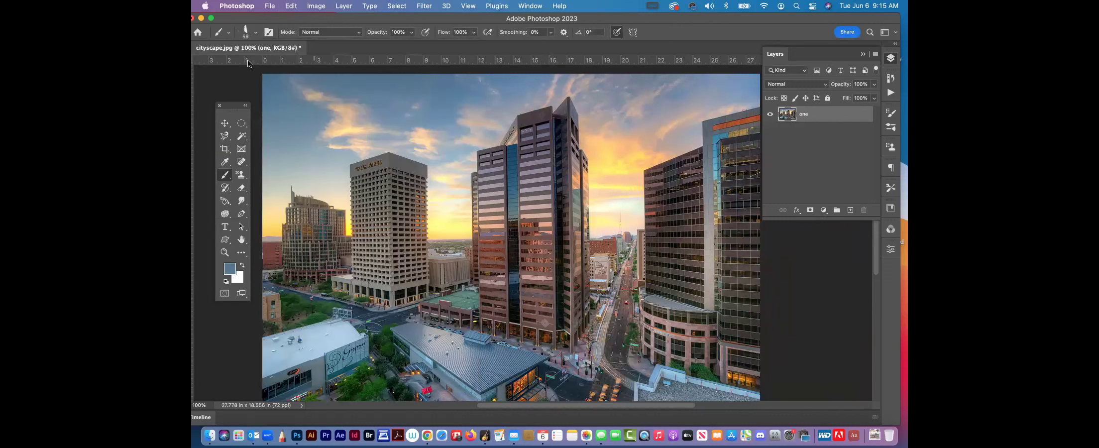
# Step: Choose the Hard Round brush from the General Brushes and set its size to 51 px
pyautogui.click(251, 34)
pyautogui.click(363, 201)
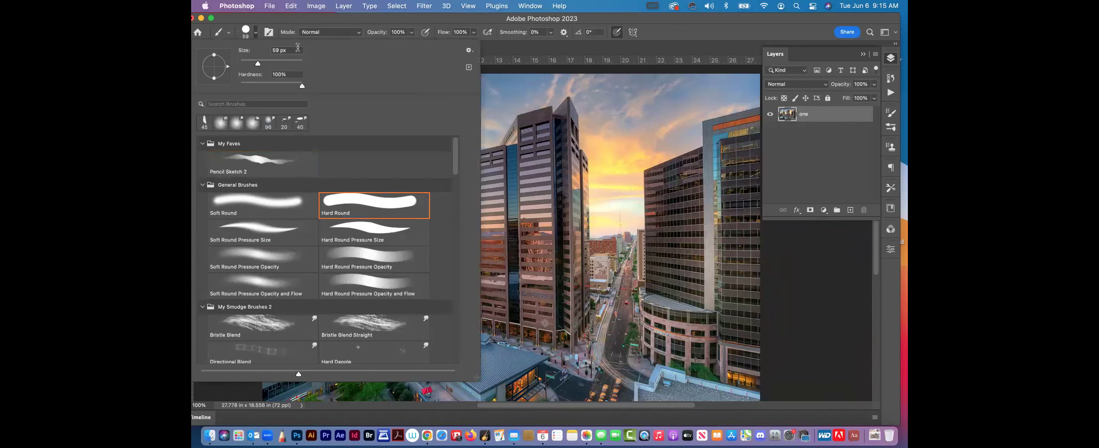
pyautogui.click(300, 21)
pyautogui.click(256, 33)
pyautogui.moveTo(265, 70); pyautogui.dragTo(251, 67)
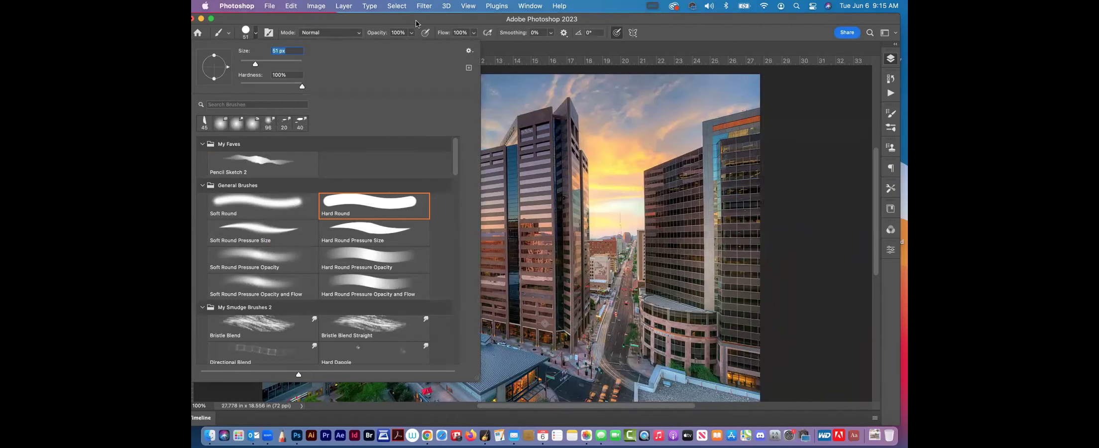
pyautogui.click(417, 24)
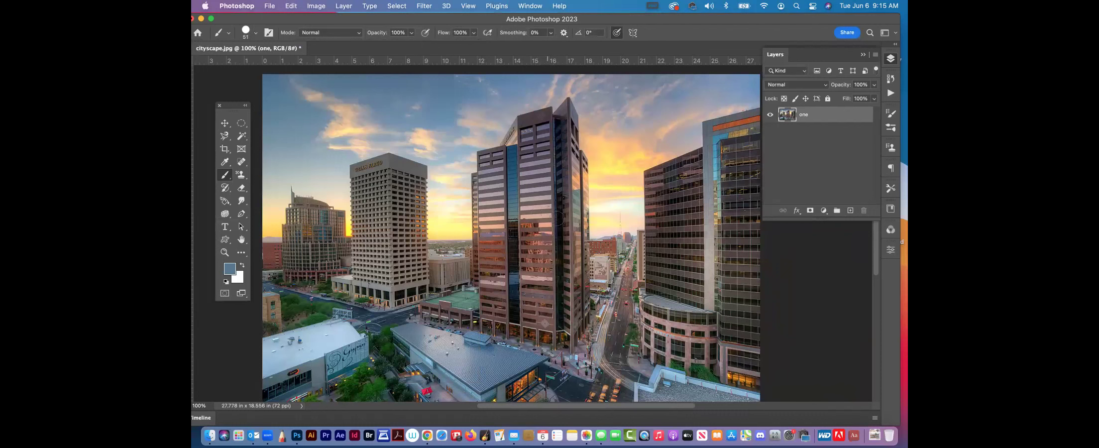
# Step: Step the brush size up and down, ending at 80 px
pyautogui.press(']')
pyautogui.press(']')
pyautogui.press(']')
pyautogui.press(']')
pyautogui.press('[')
pyautogui.press('[')
pyautogui.press('[')
pyautogui.click(269, 6)
pyautogui.moveTo(292, 6)
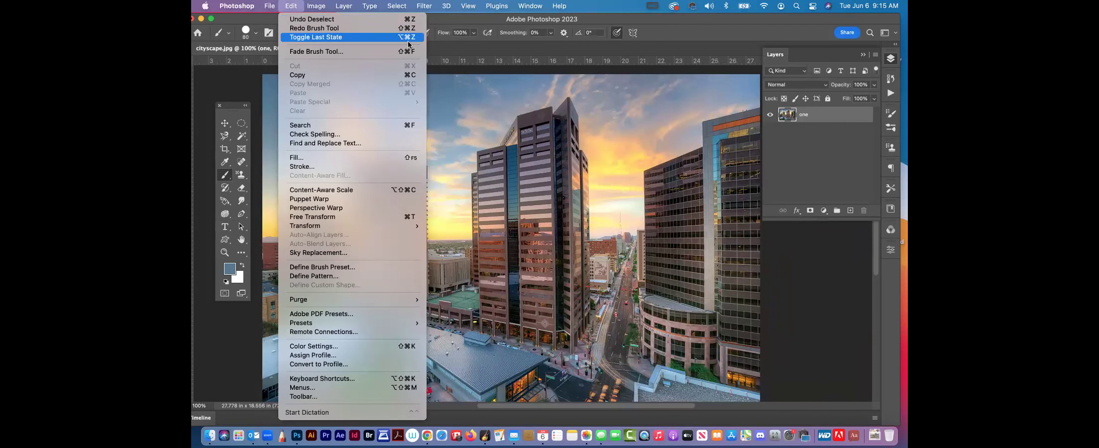
pyautogui.click(270, 6)
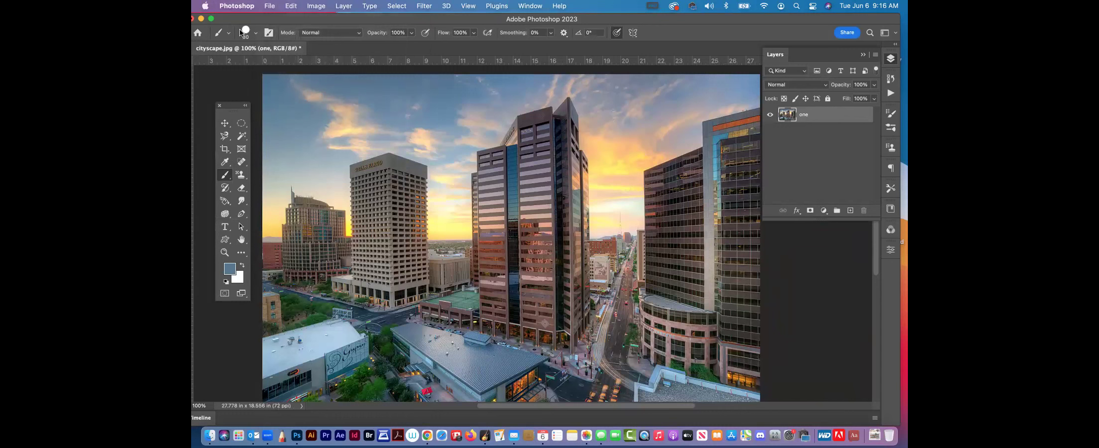
# Step: Set the brush hardness to 18%, paint a wavy blue stroke from the upper sky to the right-hand tower's base, and undo it
pyautogui.click(256, 34)
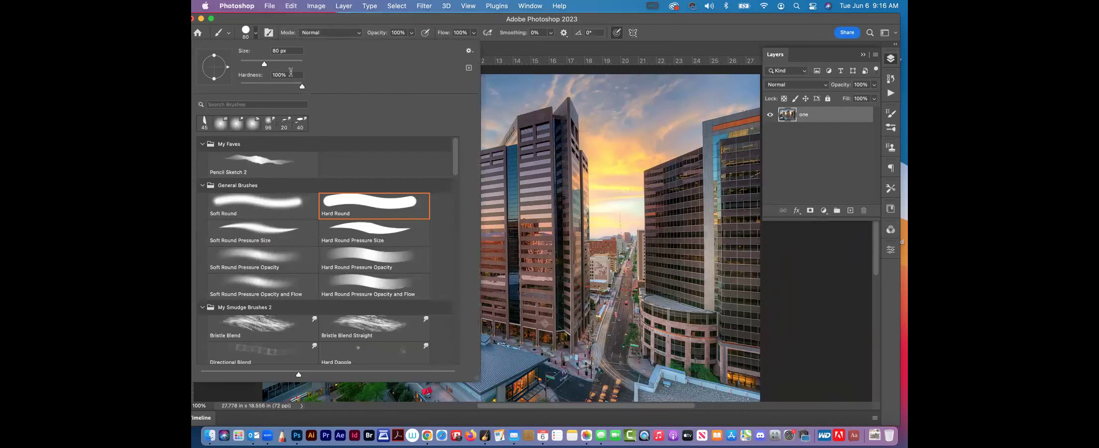
pyautogui.moveTo(302, 88); pyautogui.dragTo(254, 84)
pyautogui.click(256, 34)
pyautogui.moveTo(381, 107)
pyautogui.mouseDown()
pyautogui.moveTo(401, 150)
pyautogui.moveTo(526, 230)
pyautogui.moveTo(629, 323)
pyautogui.moveTo(744, 371)
pyautogui.mouseUp()
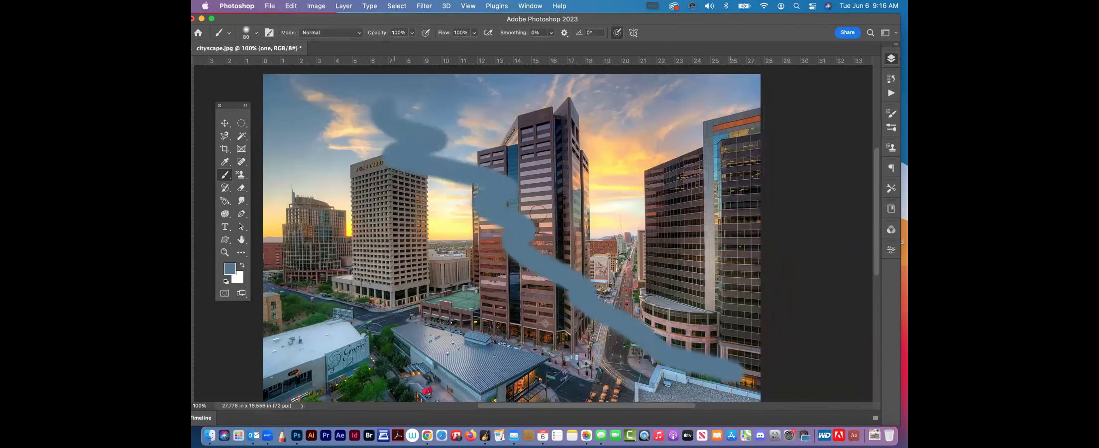
pyautogui.press('super+z')
pyautogui.click(266, 6)
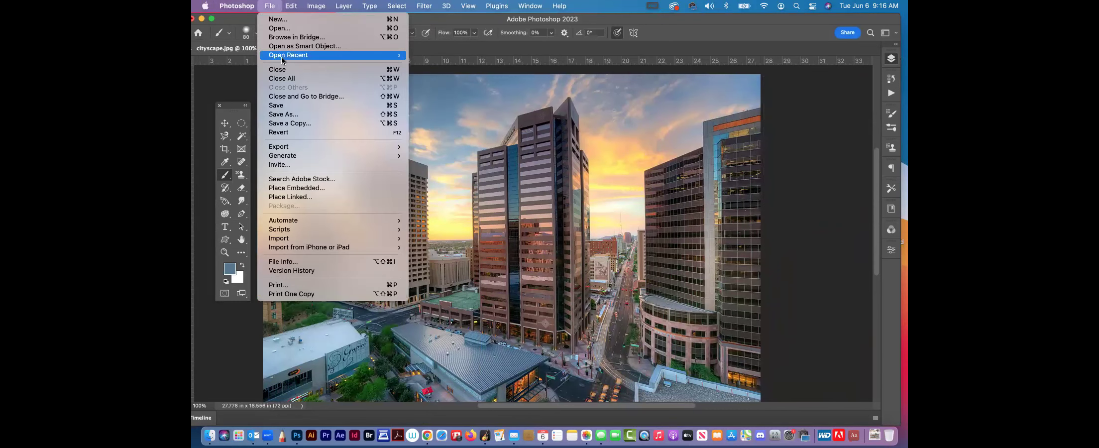
pyautogui.click(265, 6)
# Step: Set the brush size to 94 px and raise its hardness, paint a diagonal stroke across the central tower, and undo it
pyautogui.click(256, 33)
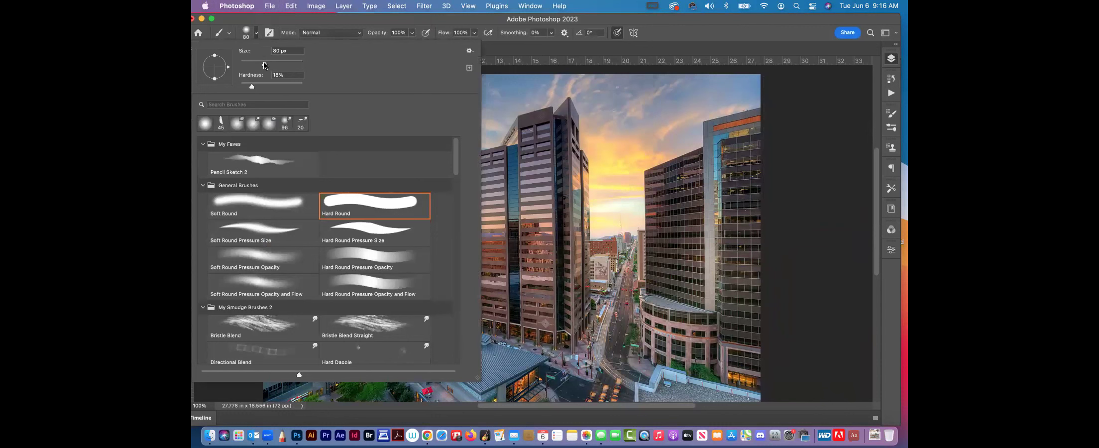
pyautogui.moveTo(265, 65)
pyautogui.mouseDown()
pyautogui.moveTo(265, 93)
pyautogui.moveTo(302, 92)
pyautogui.mouseUp()
pyautogui.click(333, 25)
pyautogui.moveTo(416, 164)
pyautogui.mouseDown()
pyautogui.moveTo(491, 252)
pyautogui.moveTo(652, 337)
pyautogui.mouseUp()
pyautogui.press('super+z')
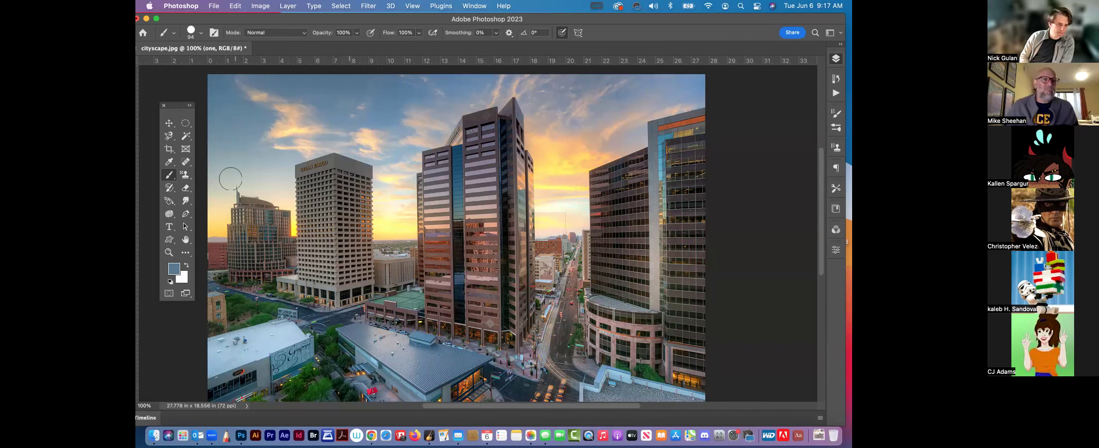
# Step: Switch from the Brush to the Pencil tool and review the other tools in its group
pyautogui.click(173, 176)
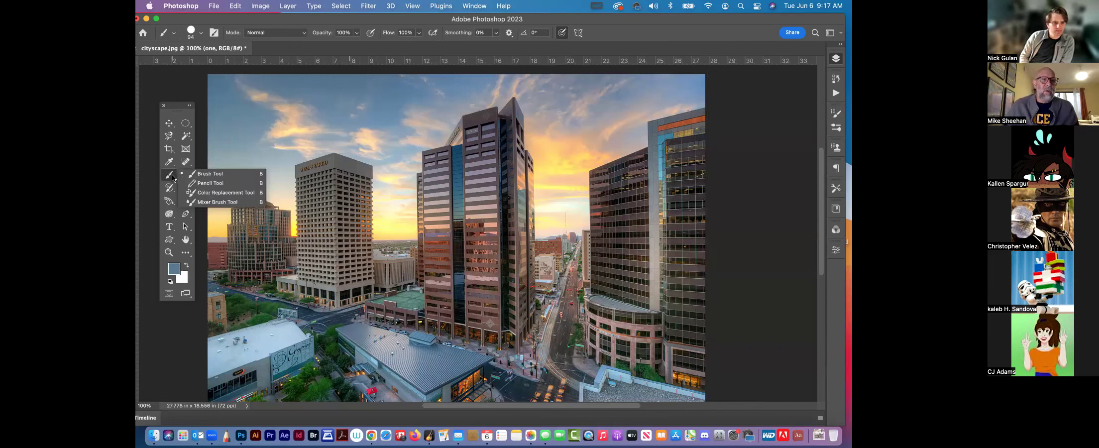
pyautogui.click(210, 183)
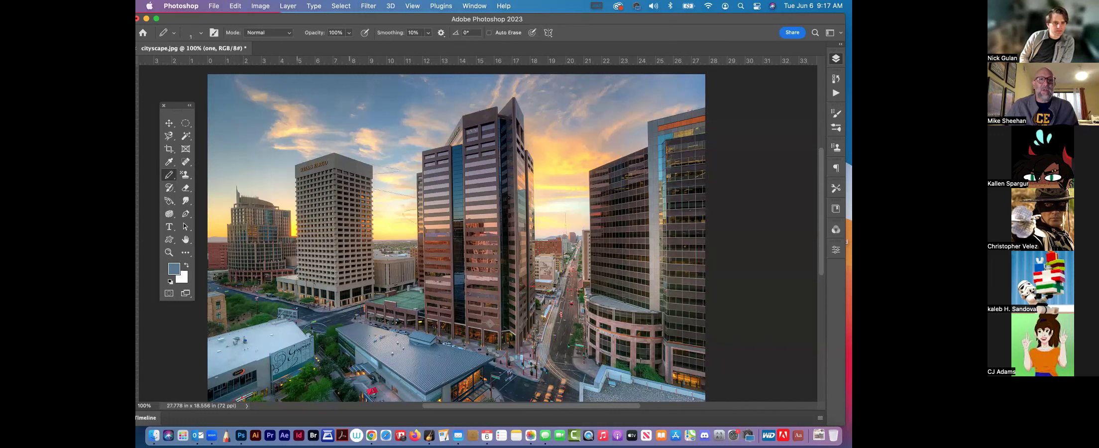
pyautogui.click(172, 176)
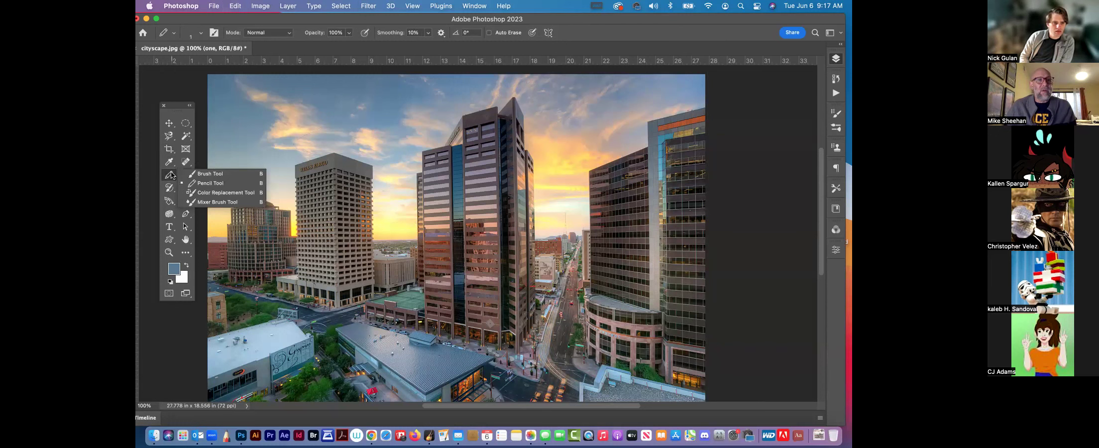
pyautogui.click(171, 175)
# Step: Switch to the Clone Stamp tool and enlarge its brush to 200 px
pyautogui.click(187, 177)
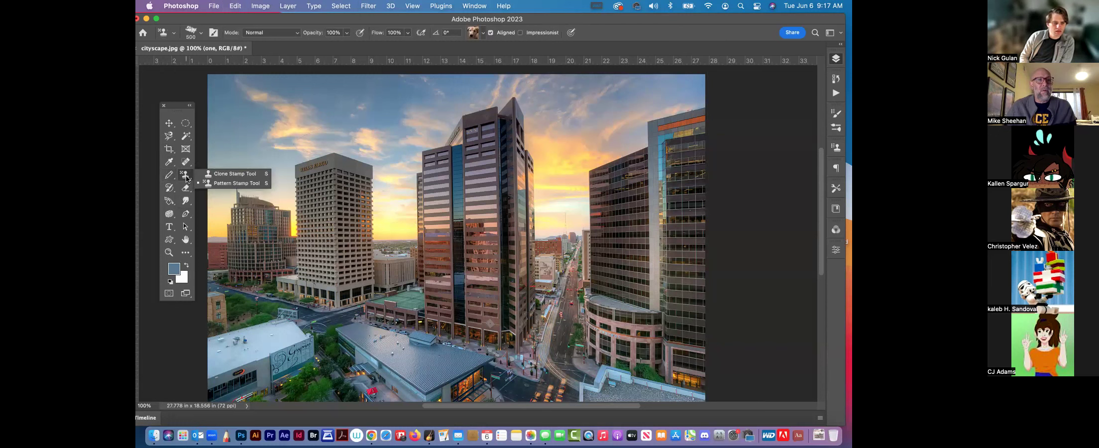
pyautogui.click(212, 175)
pyautogui.press(']')
pyautogui.press(']')
pyautogui.press(']')
pyautogui.press(']')
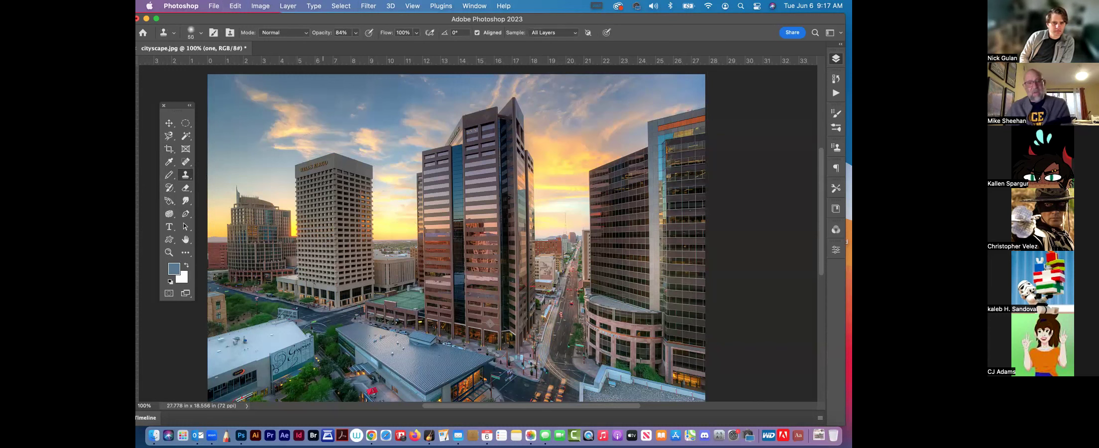
pyautogui.press(']')
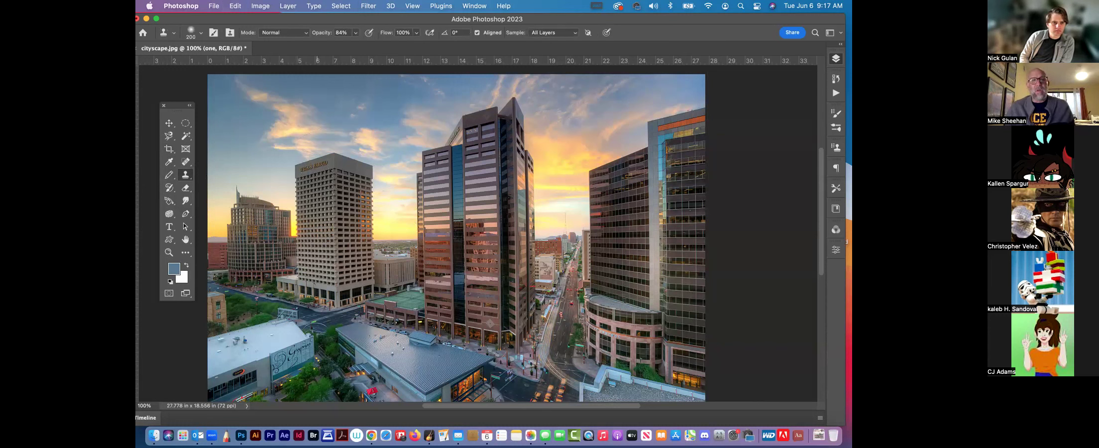
# Step: Clone the beige tower into the sky between the central and right-hand towers, and undo the clone
pyautogui.keyDown('alt'); pyautogui.click(313, 178); pyautogui.keyUp('alt')
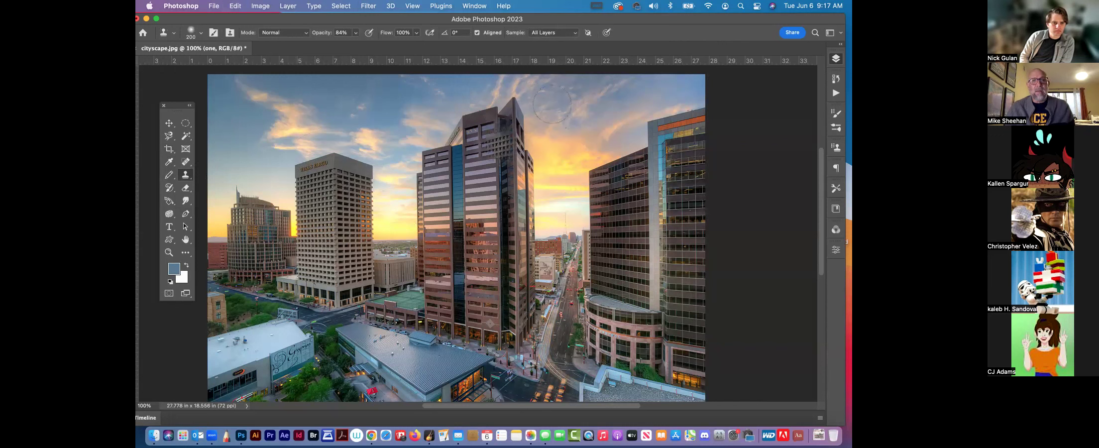
pyautogui.moveTo(556, 110)
pyautogui.mouseDown()
pyautogui.moveTo(562, 289)
pyautogui.moveTo(559, 99)
pyautogui.moveTo(606, 105)
pyautogui.moveTo(605, 222)
pyautogui.mouseUp()
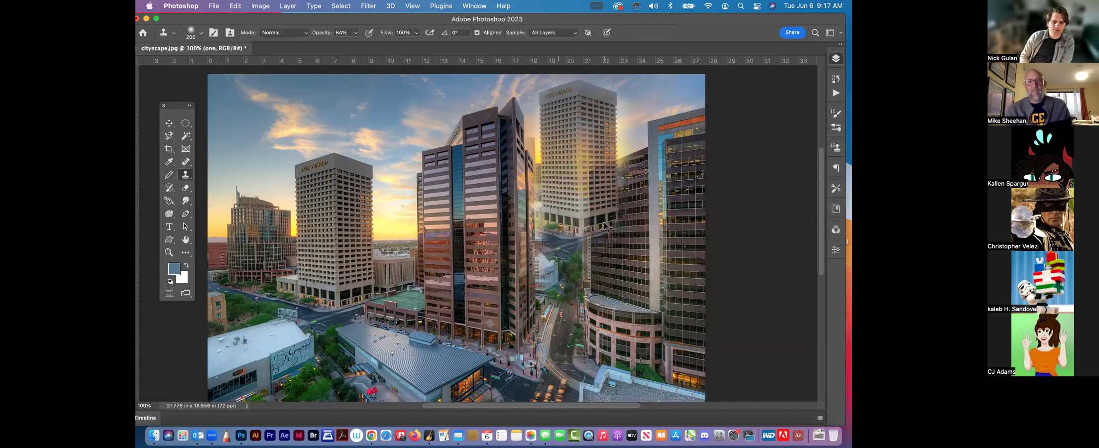
pyautogui.press('super+z')
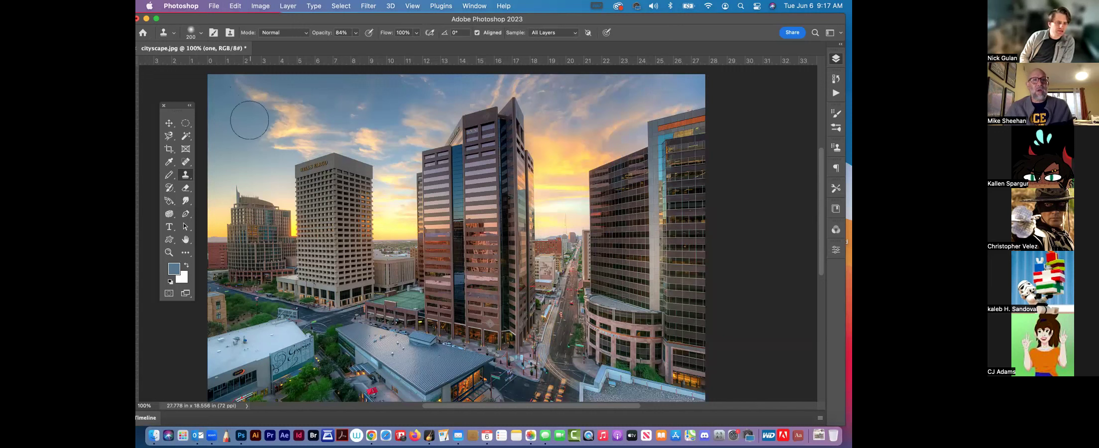
# Step: Sample the beige tower again, clone it over the sky at the photo's left edge, and undo the clone
pyautogui.keyDown('alt'); pyautogui.click(324, 183); pyautogui.keyUp('alt')
pyautogui.moveTo(246, 115)
pyautogui.mouseDown()
pyautogui.moveTo(245, 104)
pyautogui.moveTo(254, 185)
pyautogui.moveTo(248, 204)
pyautogui.moveTo(222, 132)
pyautogui.moveTo(224, 204)
pyautogui.mouseUp()
pyautogui.press('super+z')
# Step: Raise the Clone Stamp brush's hardness, clone the beige tower over the far-left sky with hard edges, and undo it
pyautogui.click(200, 33)
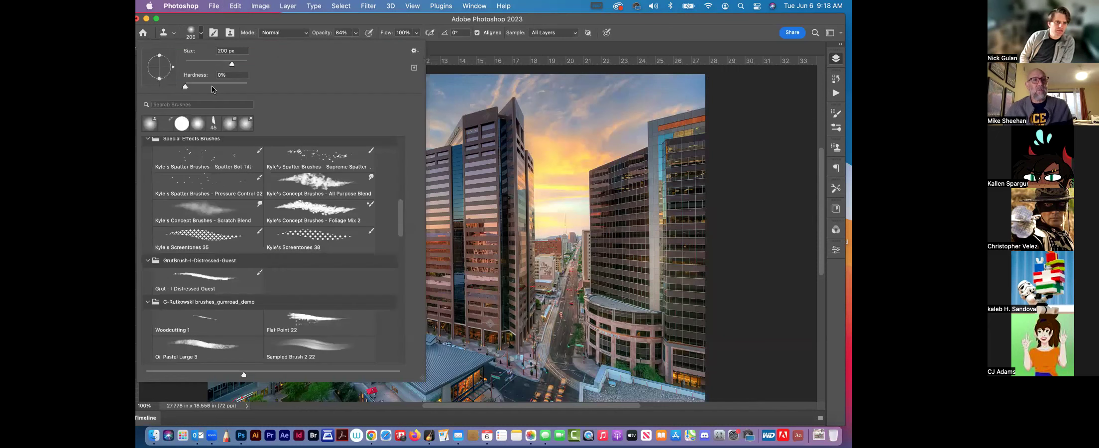
pyautogui.moveTo(186, 86)
pyautogui.mouseDown()
pyautogui.moveTo(352, 85)
pyautogui.moveTo(248, 108)
pyautogui.moveTo(254, 203)
pyautogui.moveTo(266, 202)
pyautogui.moveTo(268, 107)
pyautogui.moveTo(280, 109)
pyautogui.moveTo(284, 184)
pyautogui.moveTo(280, 218)
pyautogui.moveTo(244, 228)
pyautogui.moveTo(229, 100)
pyautogui.mouseUp()
pyautogui.press('Return')
pyautogui.click(261, 110)
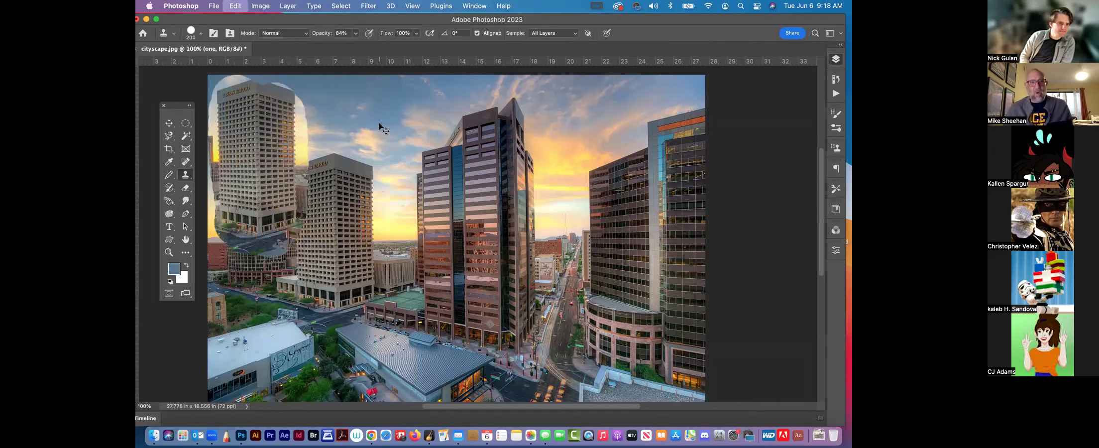
pyautogui.press('super+z')
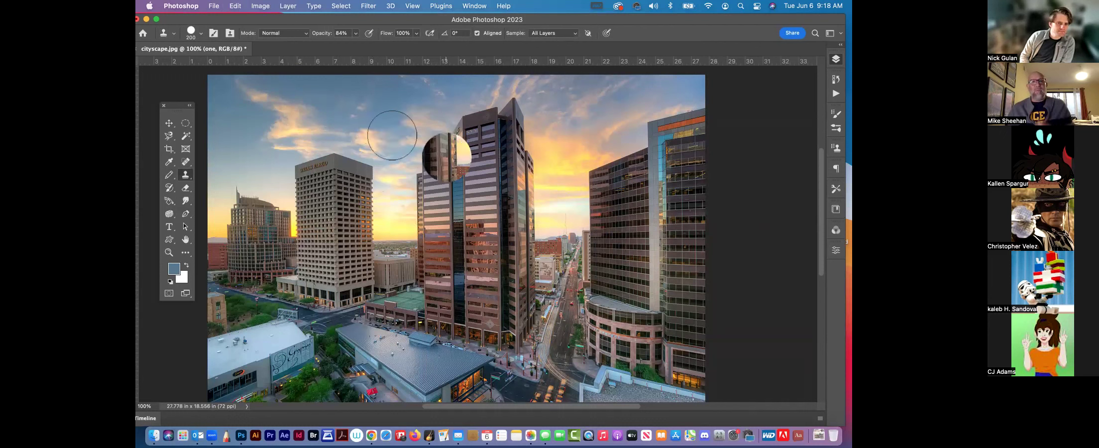
pyautogui.click(261, 6)
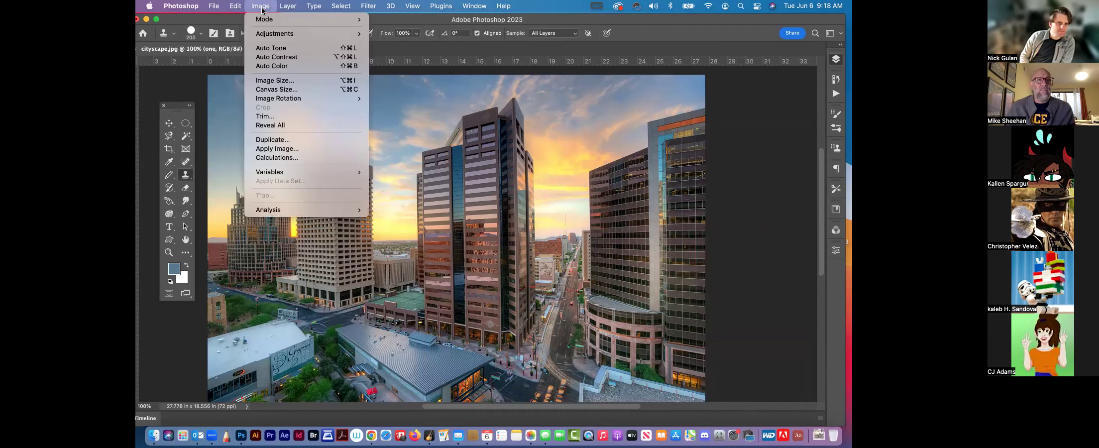
pyautogui.click(261, 7)
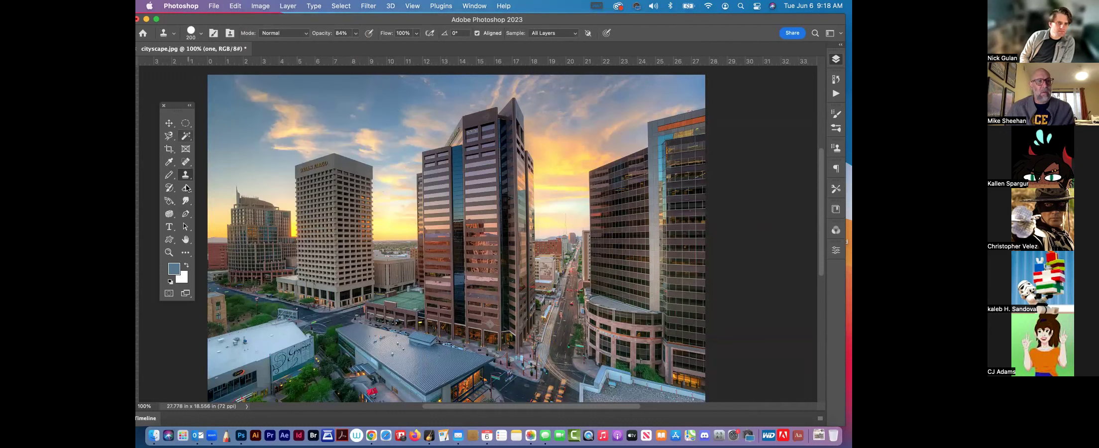
# Step: Switch to the Eraser tool and erase a dense zigzag across the beige tower and the surrounding skyline down to transparency
pyautogui.click(170, 189)
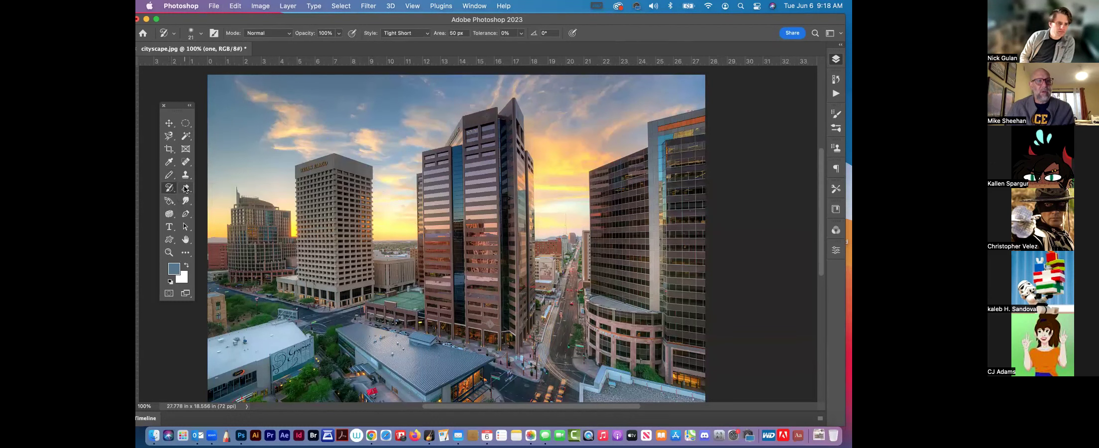
pyautogui.click(185, 188)
pyautogui.click(224, 187)
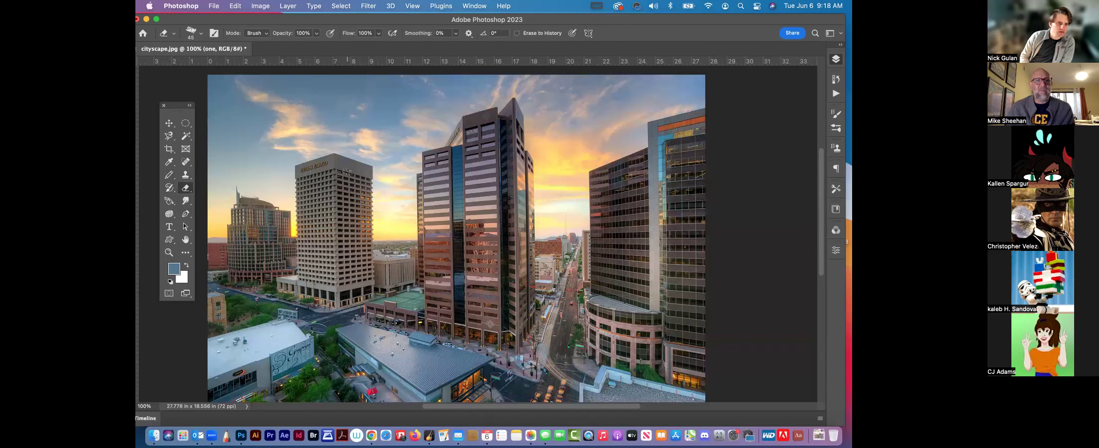
pyautogui.moveTo(335, 171)
pyautogui.mouseDown()
pyautogui.moveTo(255, 197)
pyautogui.moveTo(349, 205)
pyautogui.moveTo(244, 224)
pyautogui.moveTo(452, 301)
pyautogui.moveTo(492, 345)
pyautogui.moveTo(498, 228)
pyautogui.moveTo(508, 274)
pyautogui.moveTo(433, 294)
pyautogui.moveTo(339, 174)
pyautogui.moveTo(381, 176)
pyautogui.mouseUp()
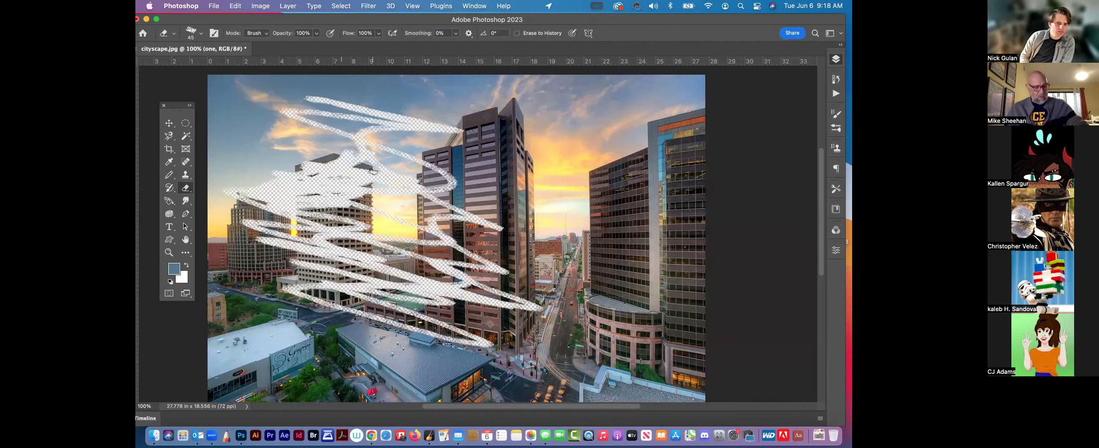
pyautogui.click(198, 436)
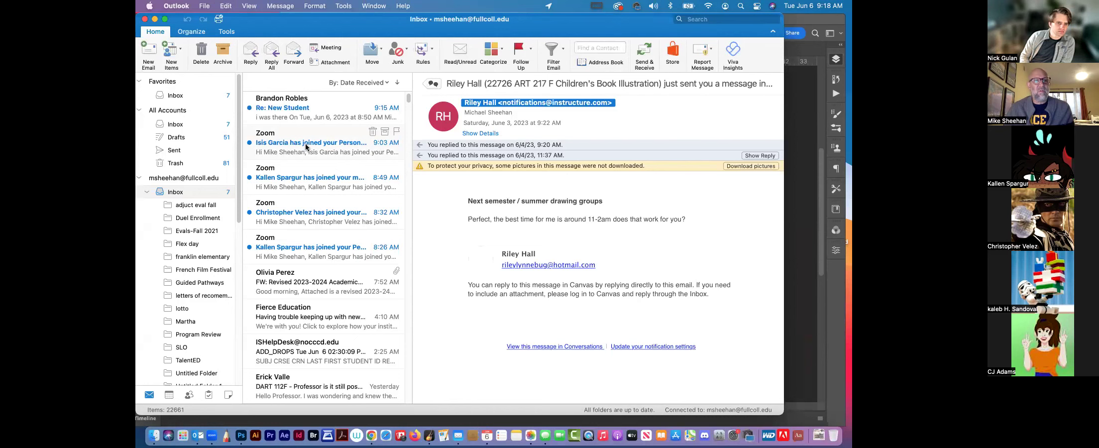
pyautogui.click(155, 19)
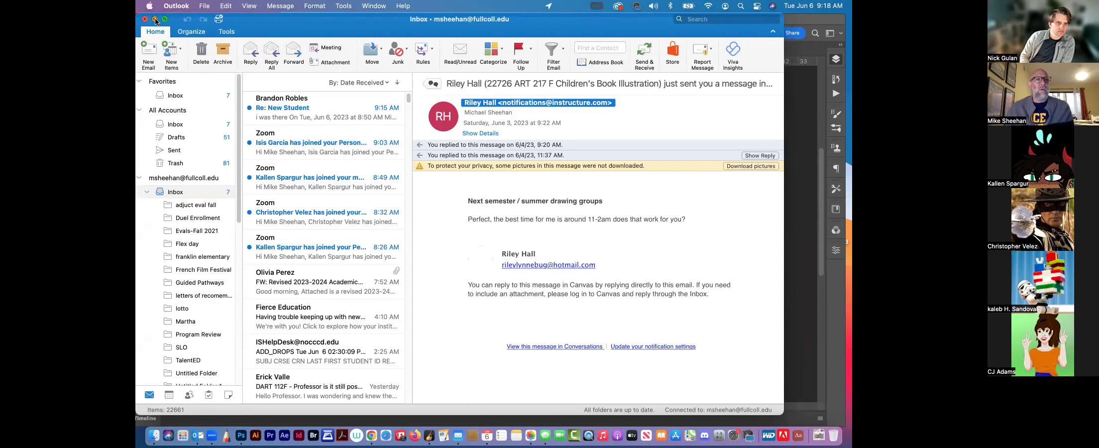
pyautogui.click(220, 21)
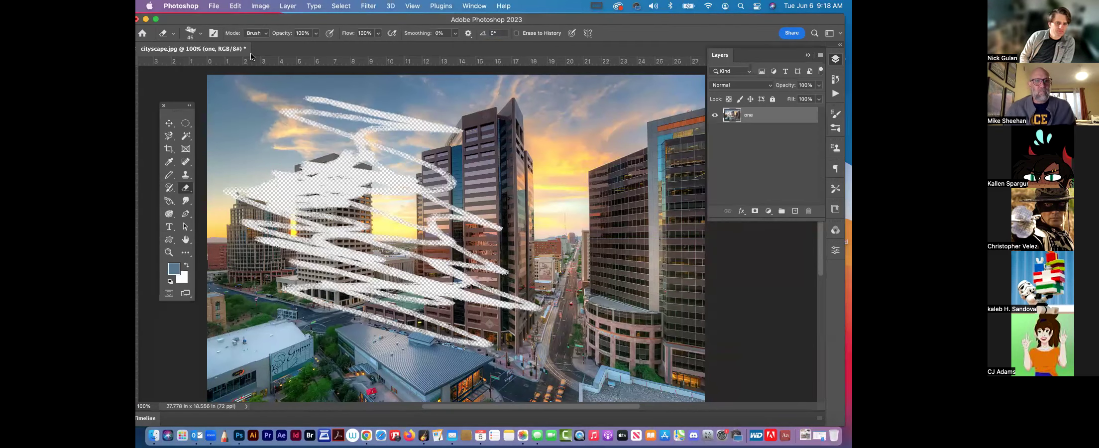
# Step: Undo all the eraser strokes over the left half of the cityscape
pyautogui.click(312, 146)
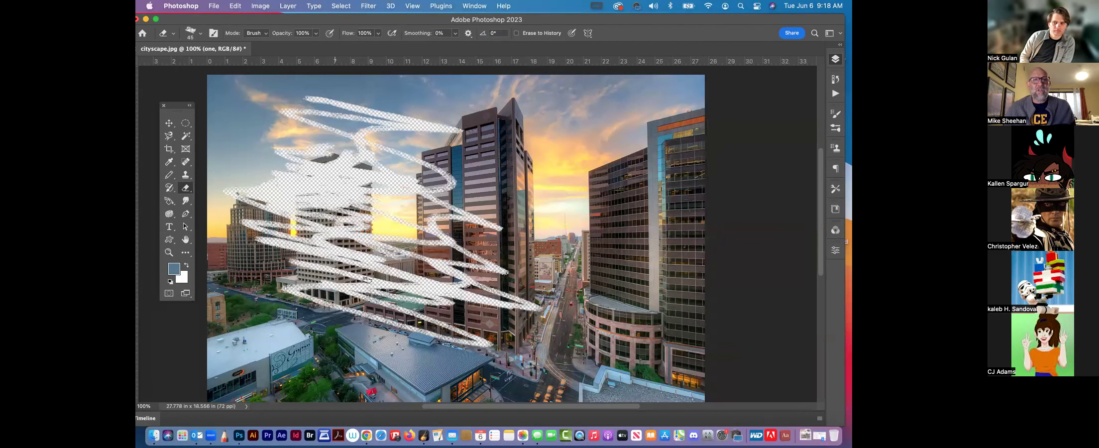
pyautogui.press('super+z')
pyautogui.press('super+z')
pyautogui.press('super+z')
pyautogui.press('super+z')
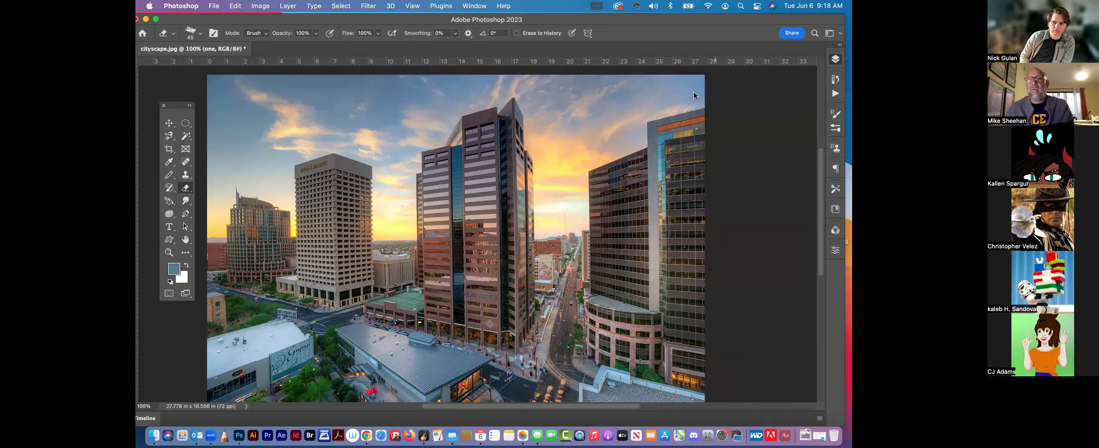
# Step: Flatten the image so that layer "one" turns into a locked Background layer
pyautogui.click(835, 64)
pyautogui.click(820, 56)
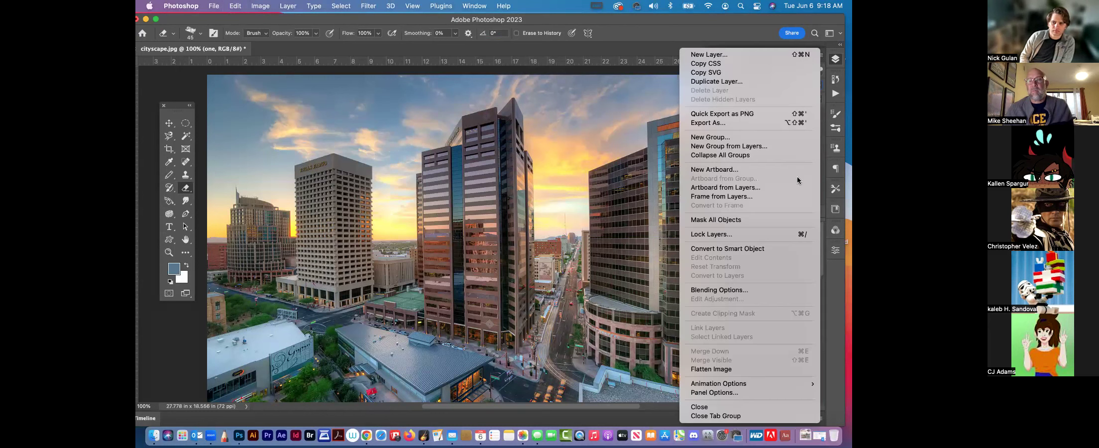
pyautogui.click(737, 371)
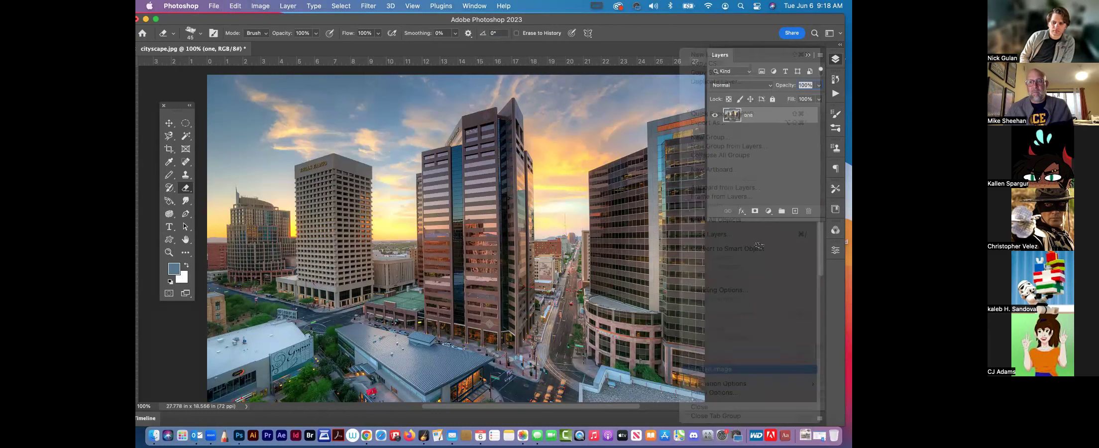
# Step: Erase zigzag strokes across the left half of the flattened photo, filling them with the white background color
pyautogui.moveTo(338, 135)
pyautogui.mouseDown()
pyautogui.moveTo(307, 140)
pyautogui.moveTo(490, 191)
pyautogui.moveTo(295, 185)
pyautogui.moveTo(209, 219)
pyautogui.moveTo(224, 286)
pyautogui.moveTo(535, 337)
pyautogui.mouseUp()
pyautogui.moveTo(234, 149)
pyautogui.mouseDown()
pyautogui.moveTo(405, 141)
pyautogui.moveTo(321, 116)
pyautogui.moveTo(377, 122)
pyautogui.moveTo(153, 103)
pyautogui.moveTo(261, 128)
pyautogui.moveTo(465, 216)
pyautogui.moveTo(394, 229)
pyautogui.moveTo(317, 275)
pyautogui.moveTo(541, 339)
pyautogui.moveTo(347, 305)
pyautogui.moveTo(251, 302)
pyautogui.mouseUp()
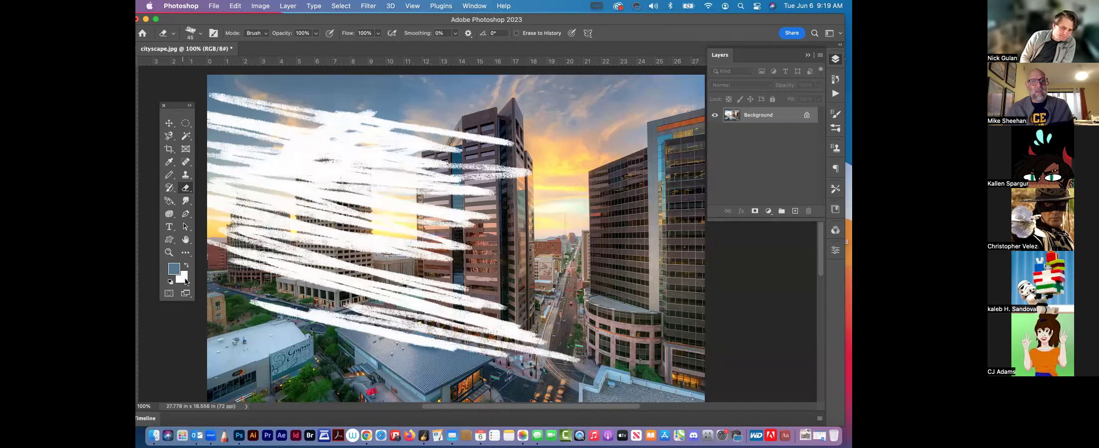
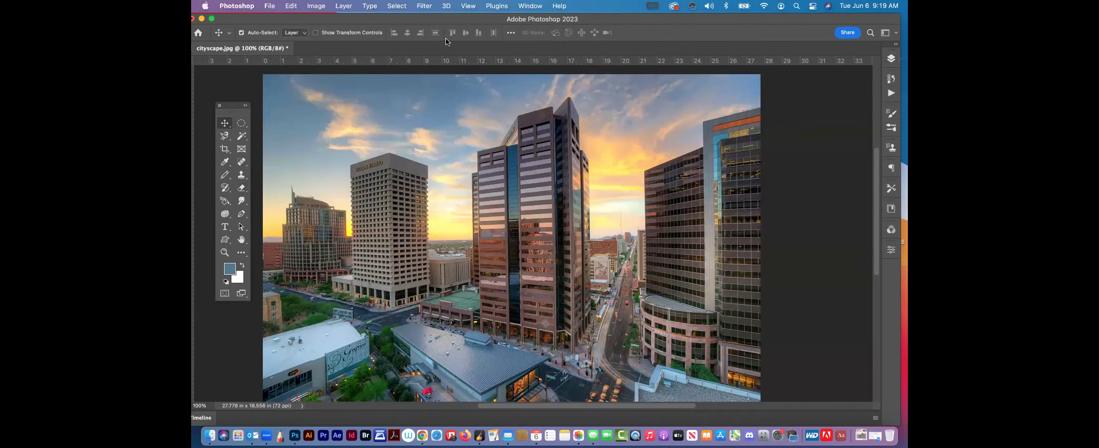
# Step: Switch from the Eraser to the Gradient tool
pyautogui.click(241, 188)
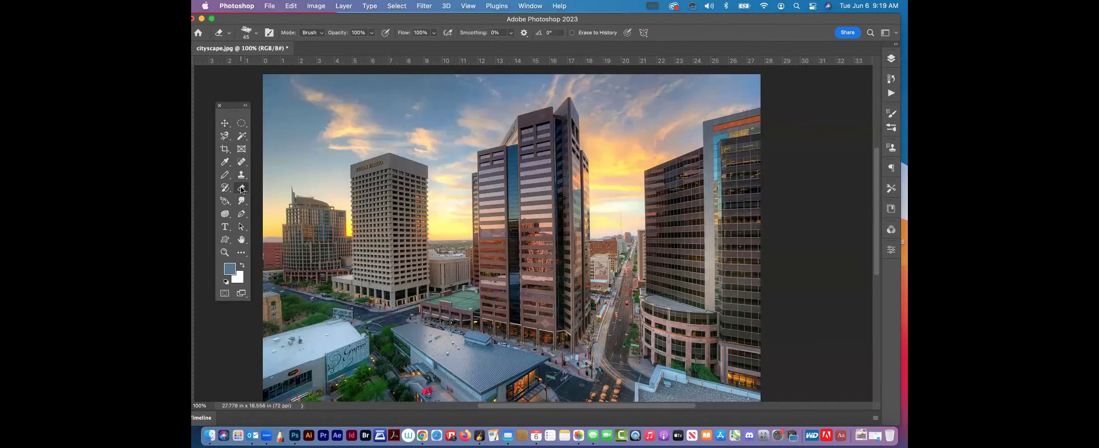
pyautogui.click(242, 189)
pyautogui.click(225, 202)
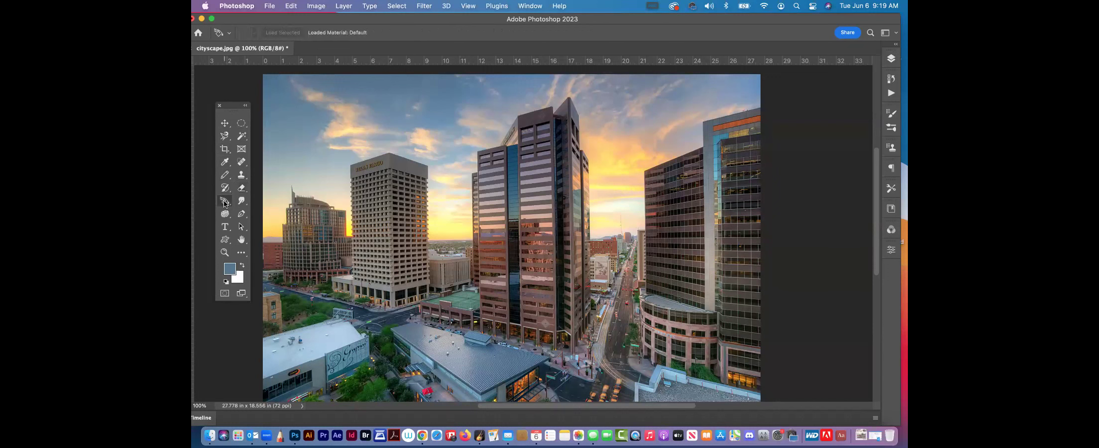
pyautogui.click(269, 199)
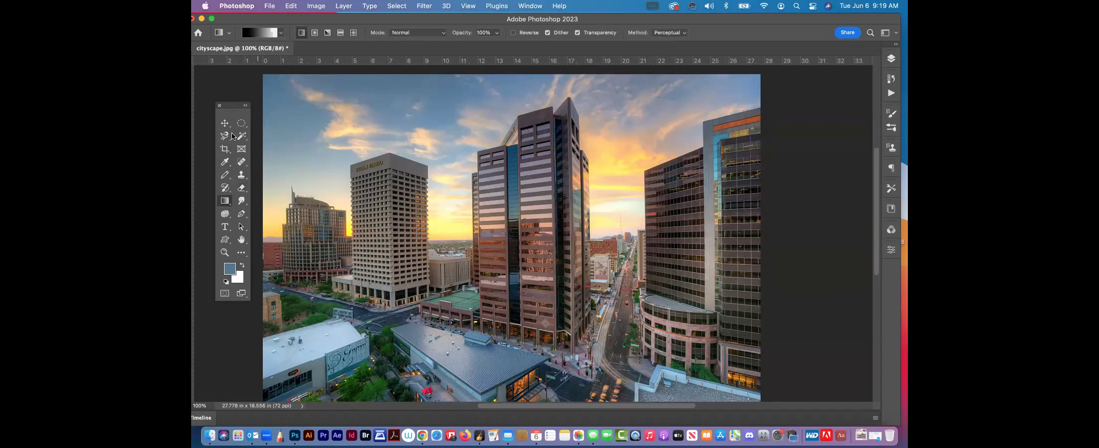
# Step: Select a tall rectangular area over the central tower with the Rectangular Marquee tool and add a new layer above the Background
pyautogui.click(241, 123)
pyautogui.click(242, 123)
pyautogui.click(279, 121)
pyautogui.moveTo(444, 93); pyautogui.dragTo(548, 364)
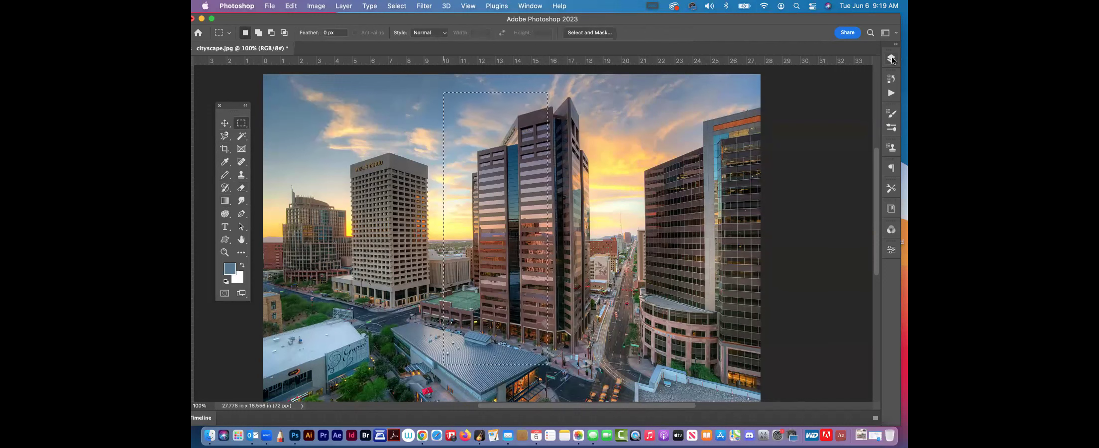
pyautogui.click(891, 59)
pyautogui.click(847, 211)
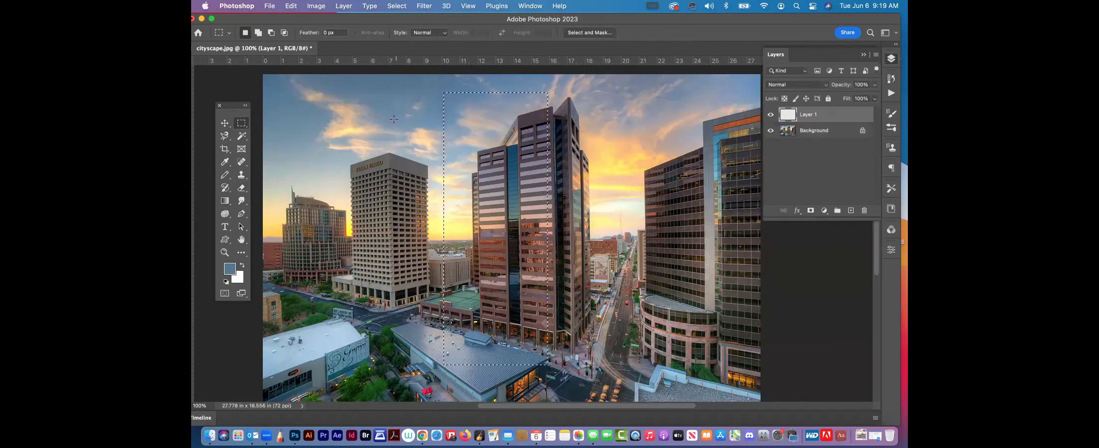
# Step: Fill the selection on the new layer with the blue-to-transparent gradient from the Basics presets, fading downward from the top
pyautogui.click(225, 201)
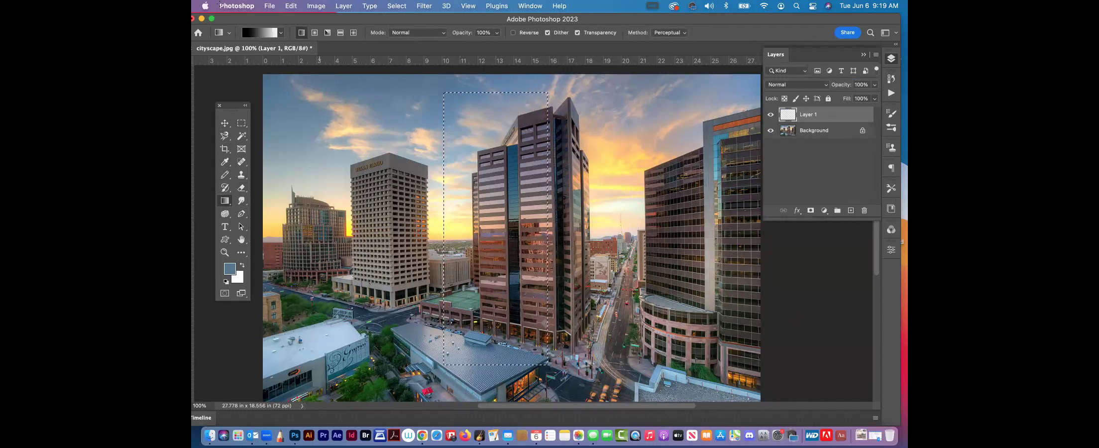
pyautogui.click(281, 33)
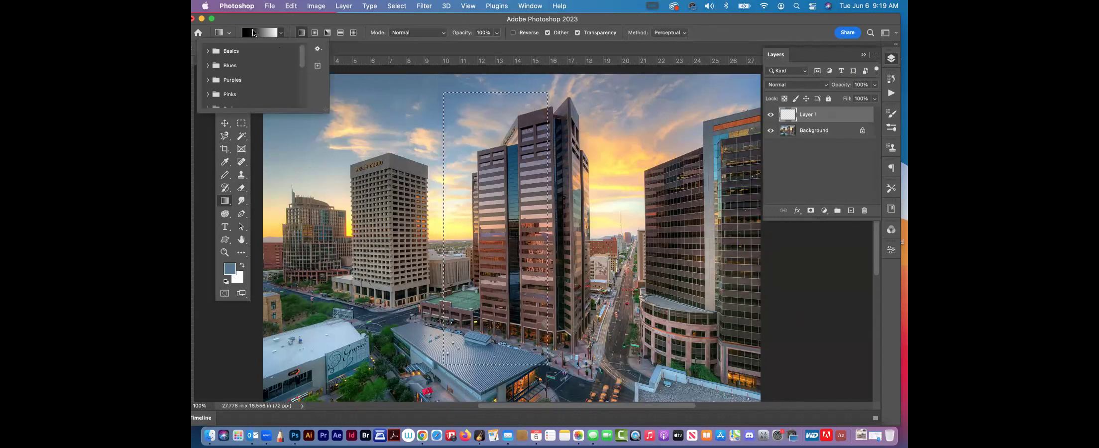
pyautogui.click(208, 51)
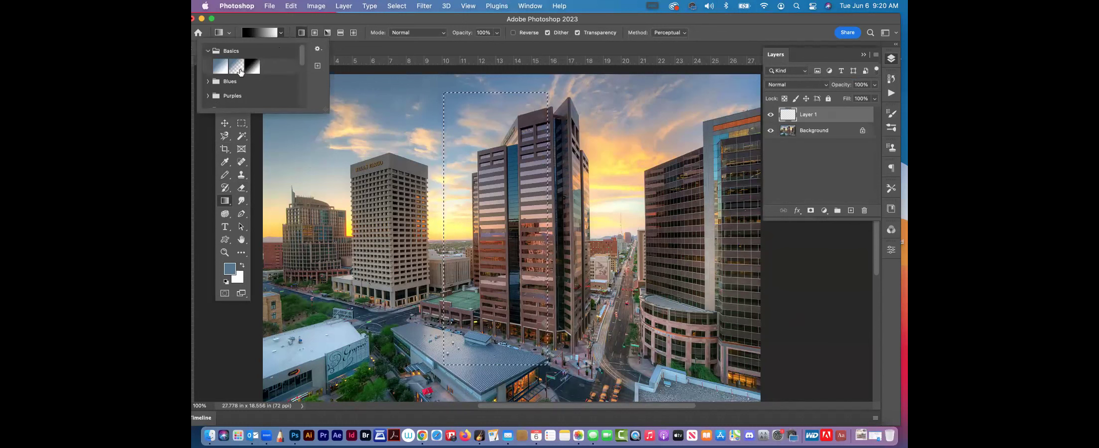
pyautogui.click(237, 68)
pyautogui.press('Return')
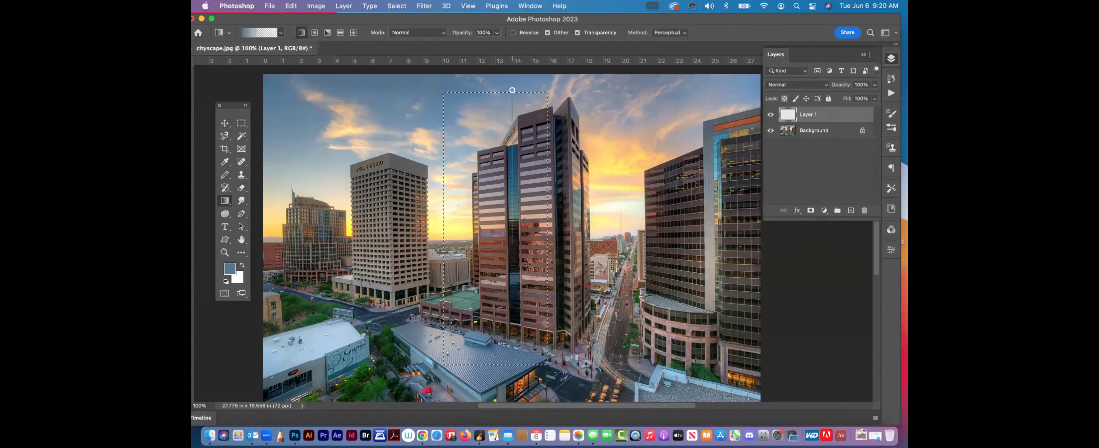
pyautogui.moveTo(513, 123); pyautogui.dragTo(512, 149)
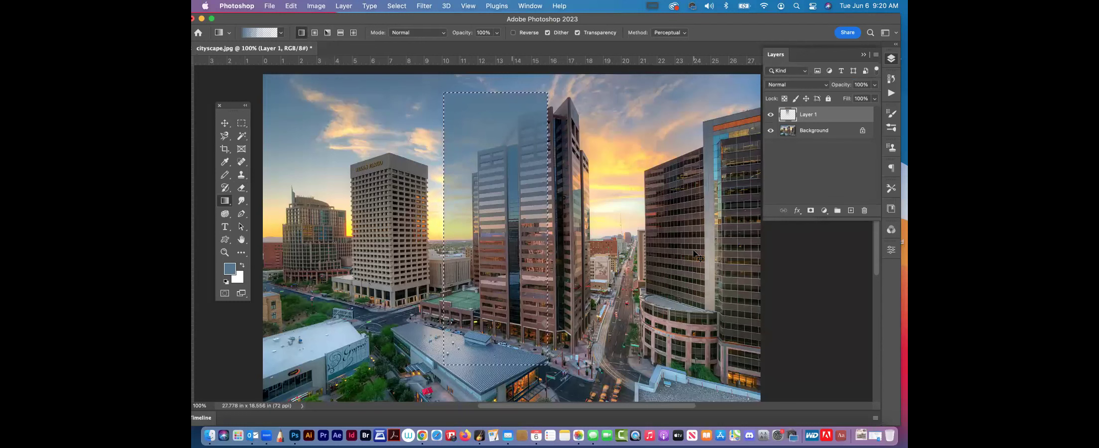
# Step: Undo the gradient fill and clear the rectangular selection
pyautogui.press('super+z')
pyautogui.press('super+z')
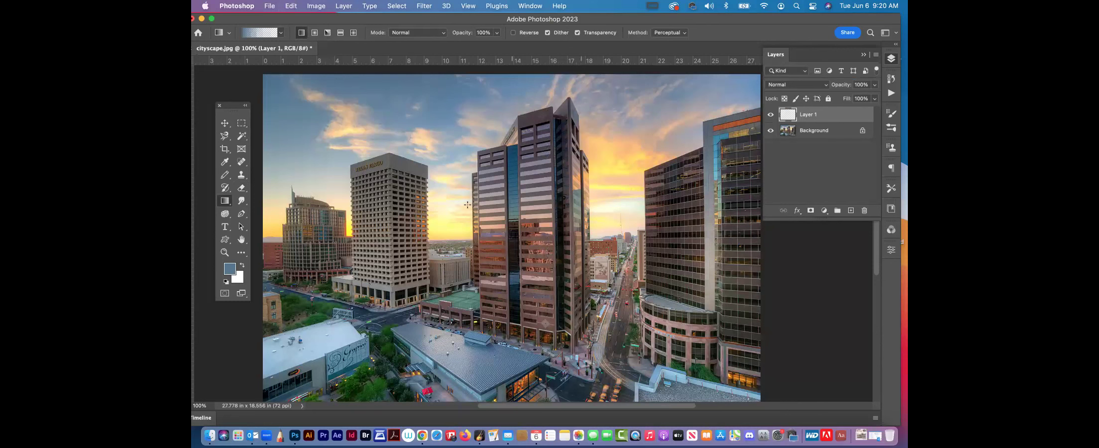
pyautogui.click(228, 201)
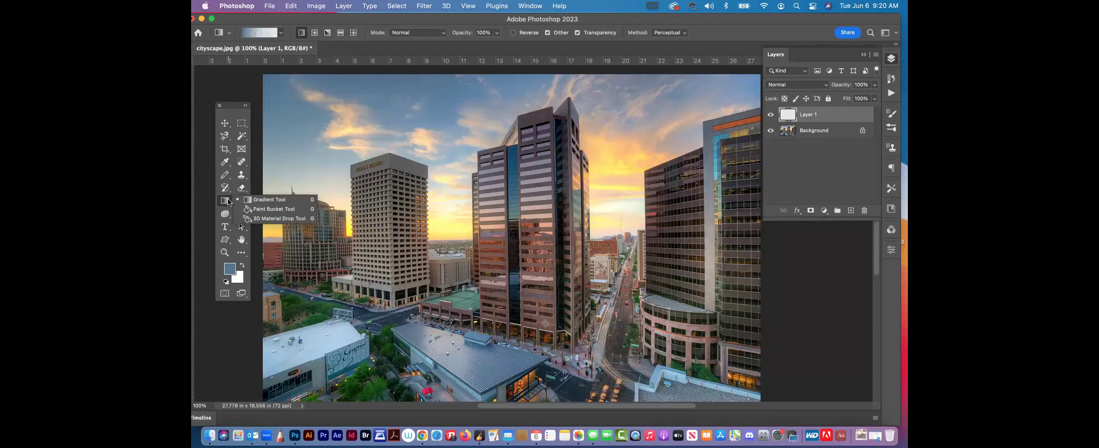
# Step: Smudge the beige tower's roof up into the sky on the Background layer and undo the smudge
pyautogui.click(243, 201)
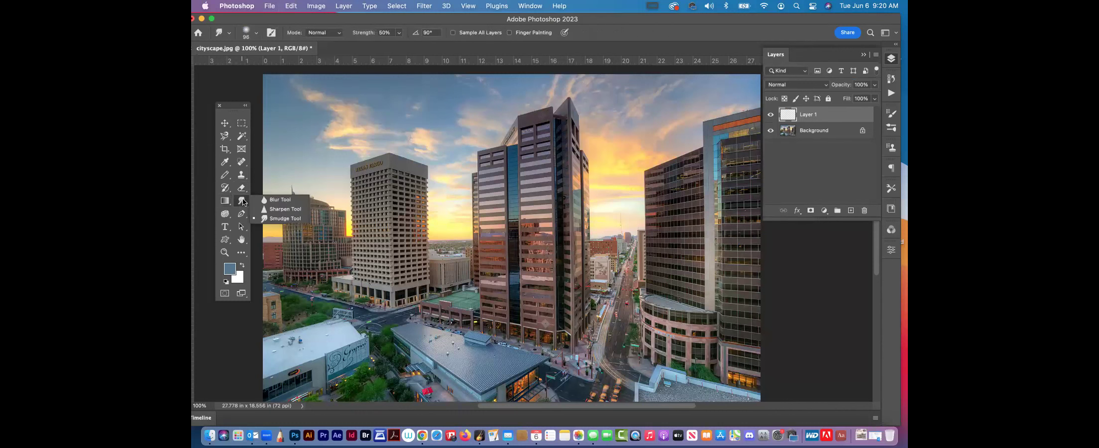
pyautogui.click(424, 141)
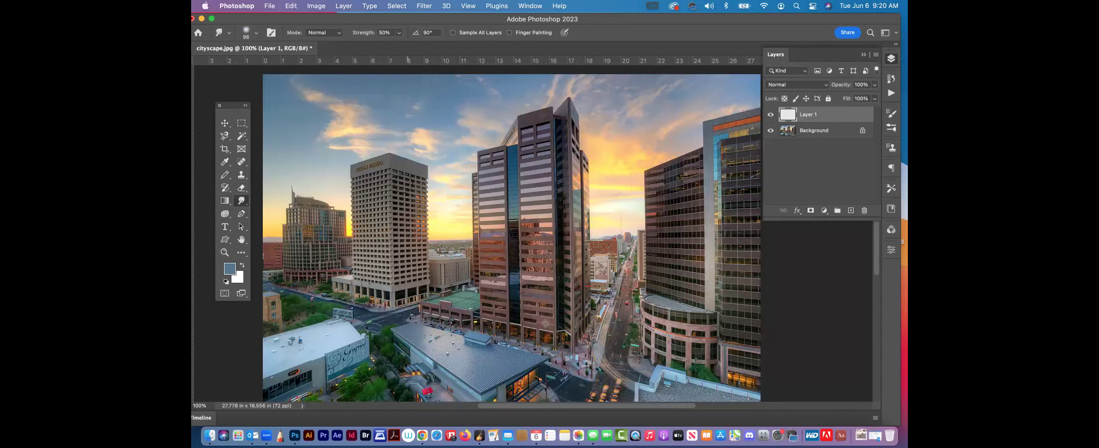
pyautogui.click(836, 130)
pyautogui.moveTo(406, 185)
pyautogui.mouseDown()
pyautogui.moveTo(383, 163)
pyautogui.moveTo(361, 173)
pyautogui.moveTo(328, 138)
pyautogui.mouseUp()
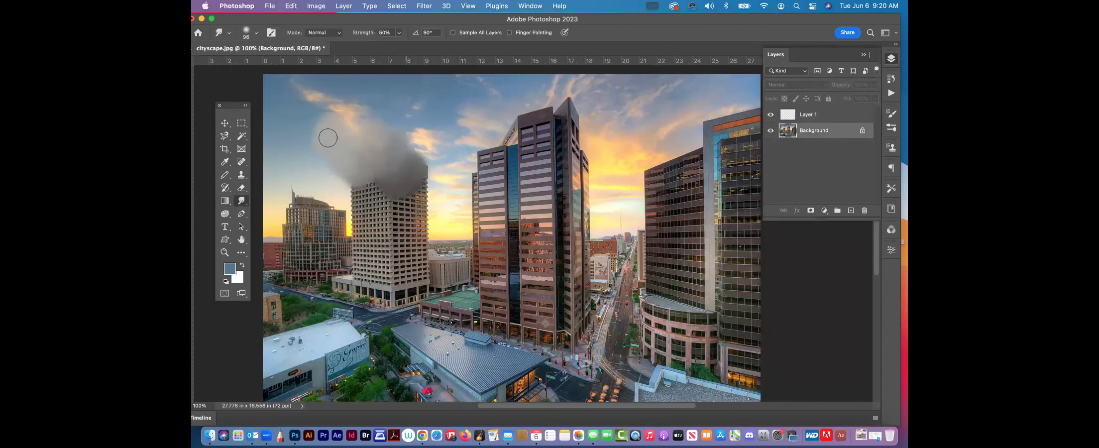
pyautogui.press('super+z')
# Step: Choose a 23 px brush preset for the Smudge tool and smear the beige tower's roof and side edge into the sky
pyautogui.click(256, 33)
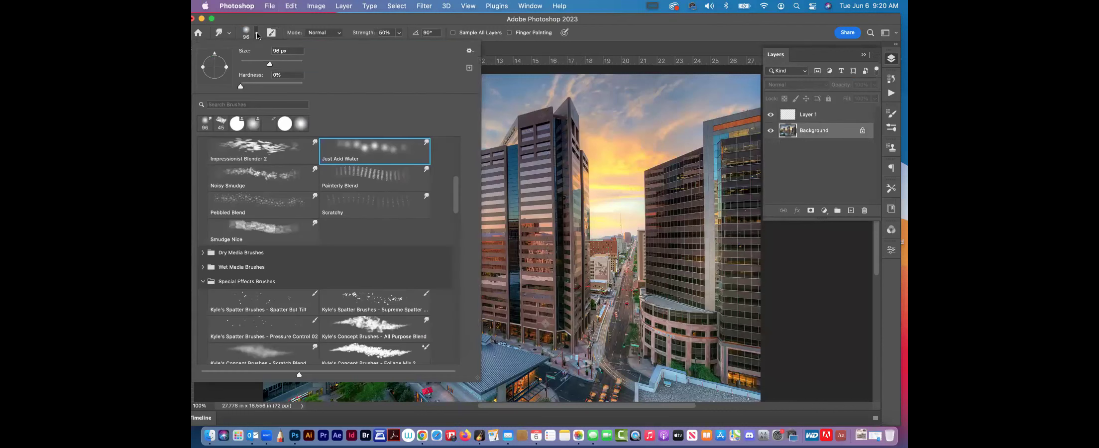
pyautogui.moveTo(456, 195); pyautogui.dragTo(456, 231)
pyautogui.click(395, 245)
pyautogui.press('Return')
pyautogui.moveTo(418, 198)
pyautogui.mouseDown()
pyautogui.moveTo(426, 167)
pyautogui.moveTo(393, 154)
pyautogui.moveTo(379, 125)
pyautogui.mouseUp()
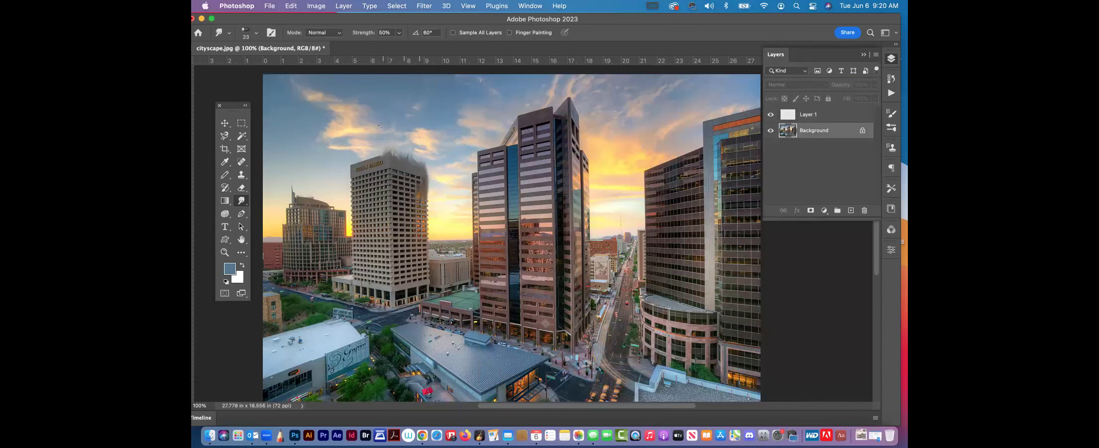
pyautogui.moveTo(420, 149); pyautogui.dragTo(391, 161)
pyautogui.moveTo(431, 185); pyautogui.dragTo(446, 143)
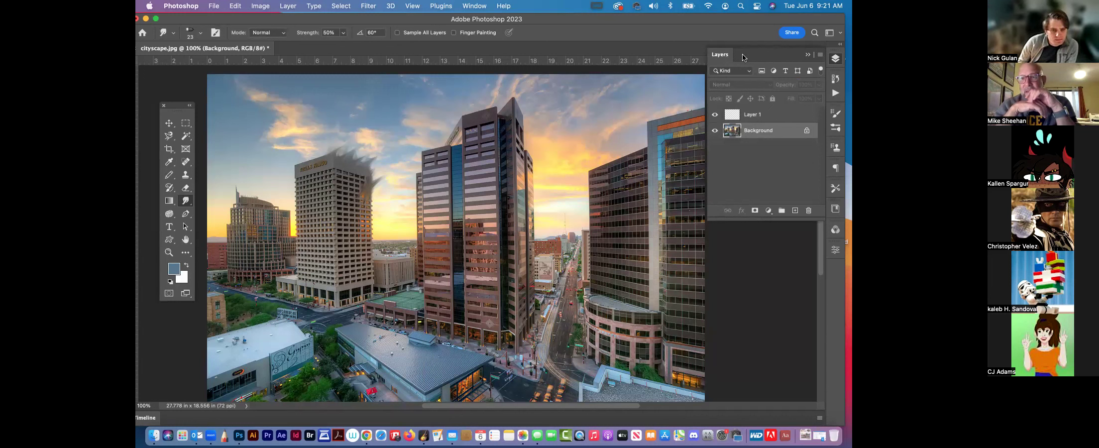
# Step: Undo all the smudge strokes on the beige tower
pyautogui.press('super+z')
pyautogui.press('super+z')
pyautogui.press('super+z')
pyautogui.press('super+z')
# Step: Blur the upper part of the beige tower with the Blur tool and undo the blurring
pyautogui.rightClick(186, 201)
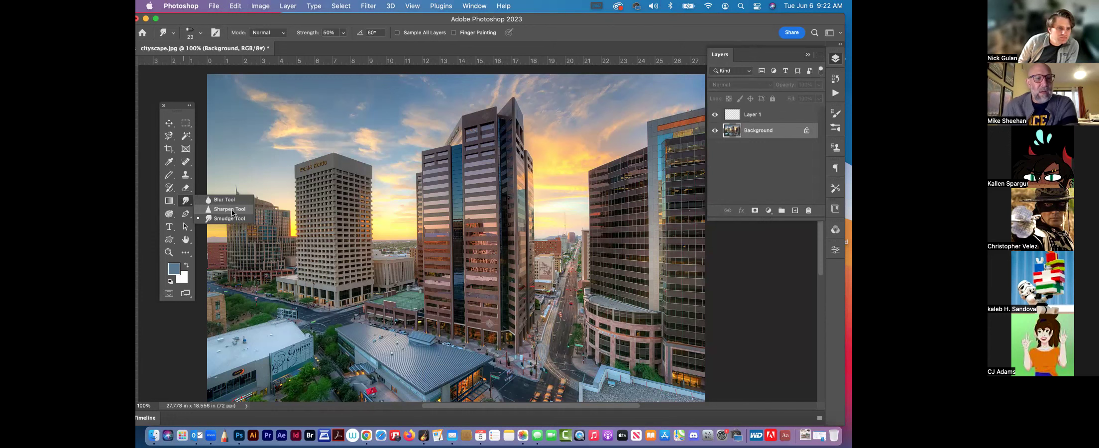
pyautogui.click(224, 199)
pyautogui.moveTo(342, 151)
pyautogui.mouseDown()
pyautogui.moveTo(365, 174)
pyautogui.moveTo(397, 171)
pyautogui.moveTo(278, 174)
pyautogui.moveTo(376, 177)
pyautogui.moveTo(324, 182)
pyautogui.moveTo(369, 203)
pyautogui.moveTo(298, 199)
pyautogui.mouseUp()
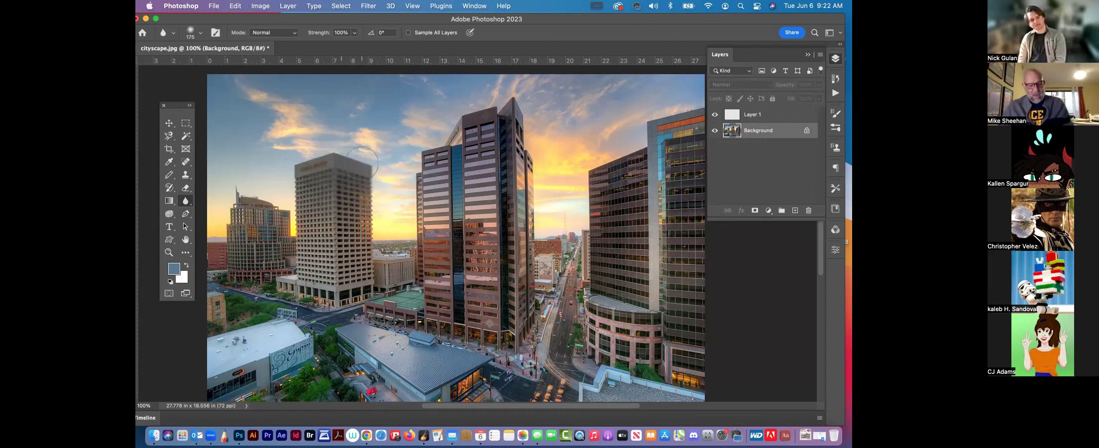
pyautogui.press('super+z')
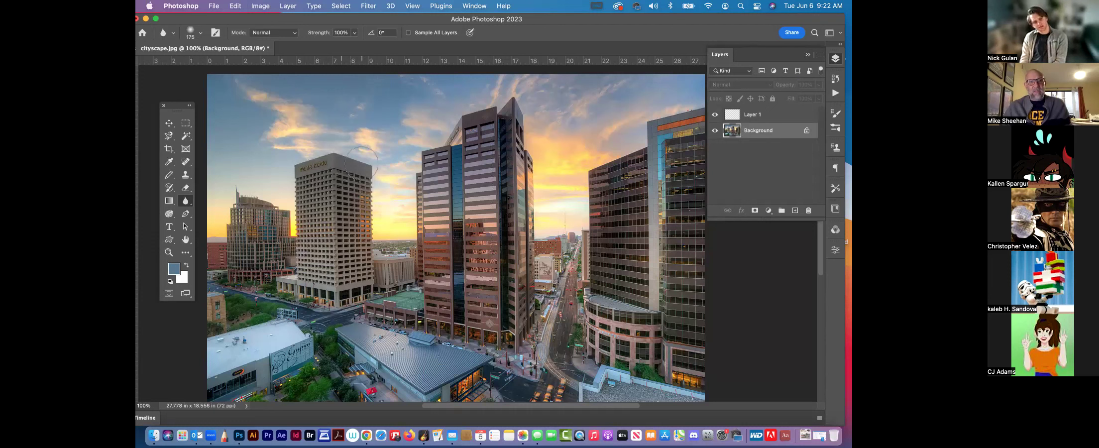
# Step: Try a Gaussian Blur on the Background layer, reducing its radius to 0.1 pixels in the preview, and cancel the filter
pyautogui.click(368, 6)
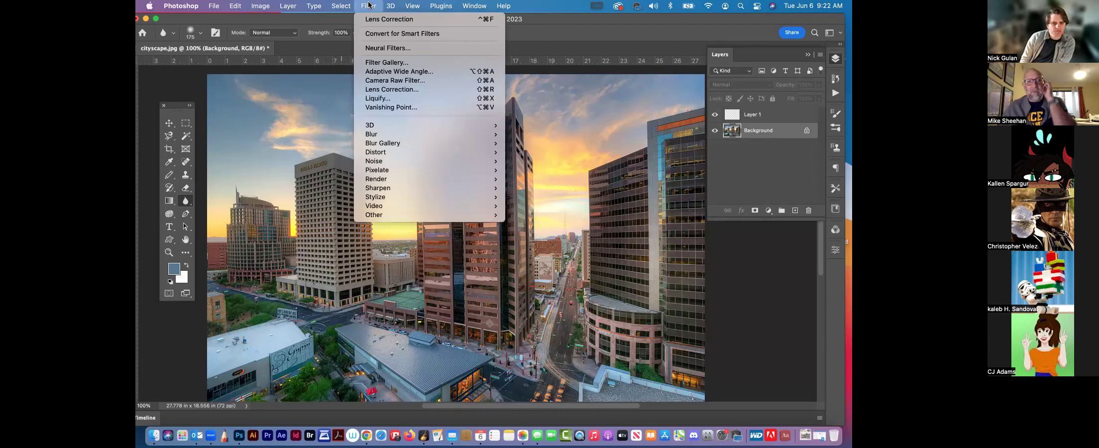
pyautogui.moveTo(389, 136)
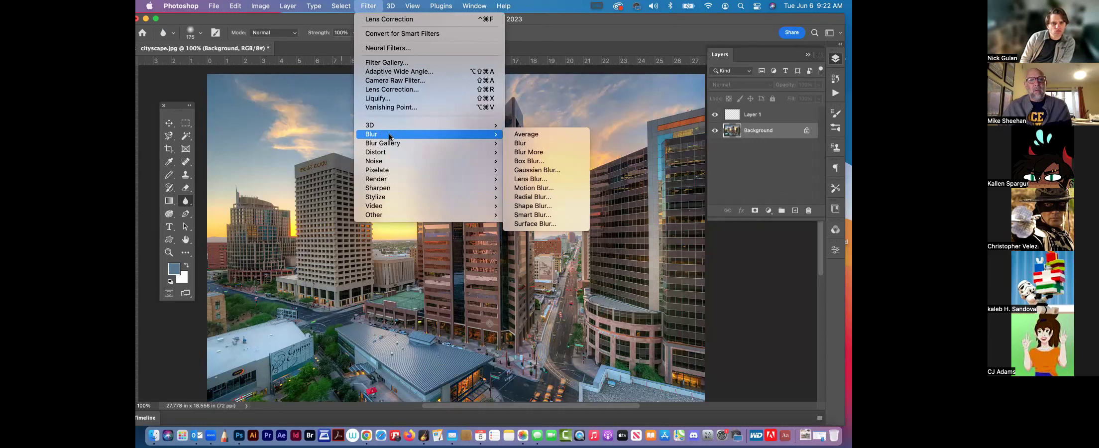
pyautogui.click(535, 170)
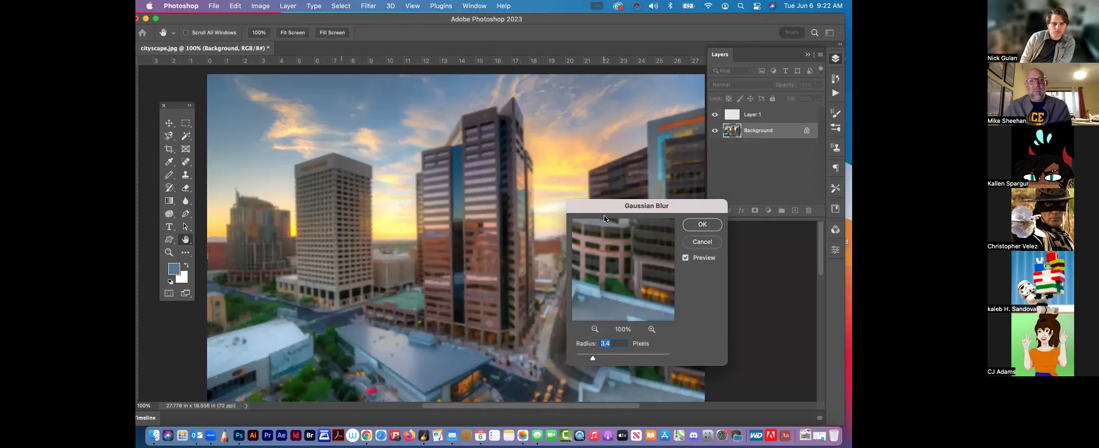
pyautogui.moveTo(593, 358); pyautogui.dragTo(528, 356)
pyautogui.moveTo(675, 209); pyautogui.dragTo(619, 212)
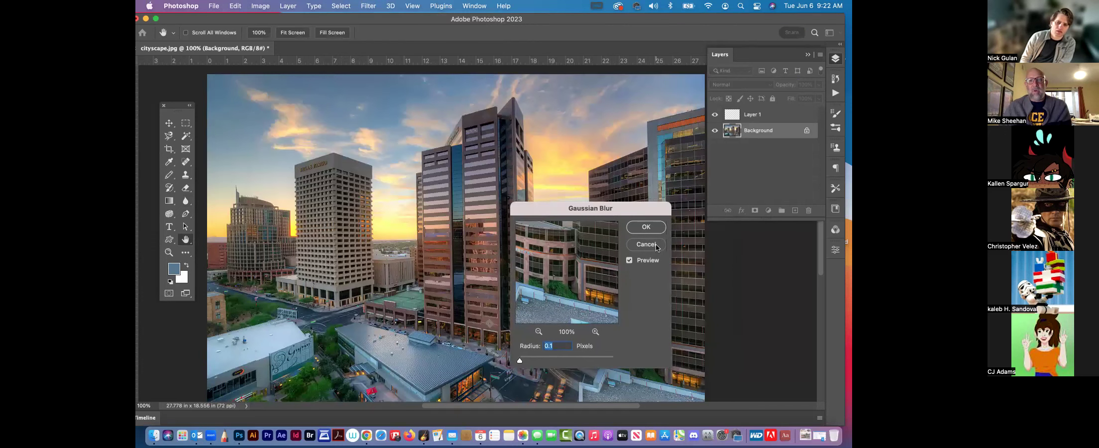
pyautogui.click(645, 244)
# Step: Switch to the Sponge tool and set its flow to 100%
pyautogui.press('r')
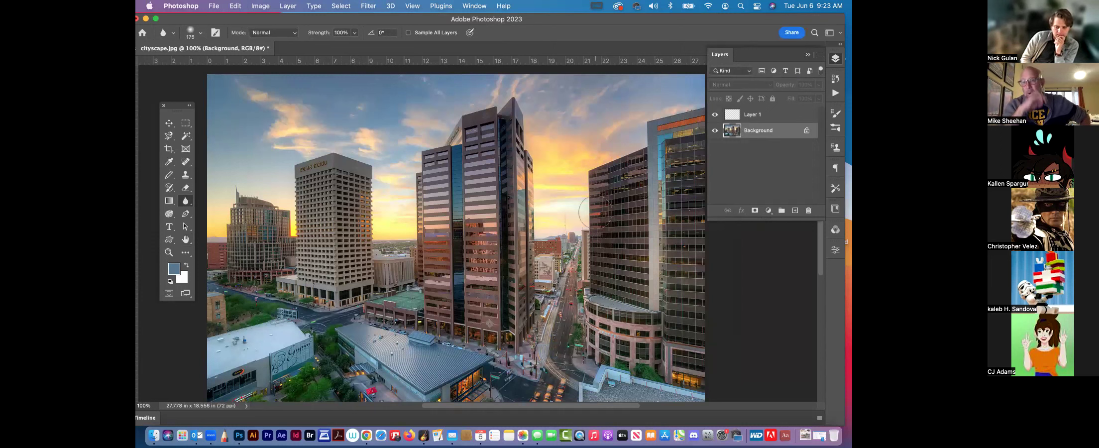
pyautogui.click(185, 200)
pyautogui.moveTo(169, 214); pyautogui.dragTo(184, 218)
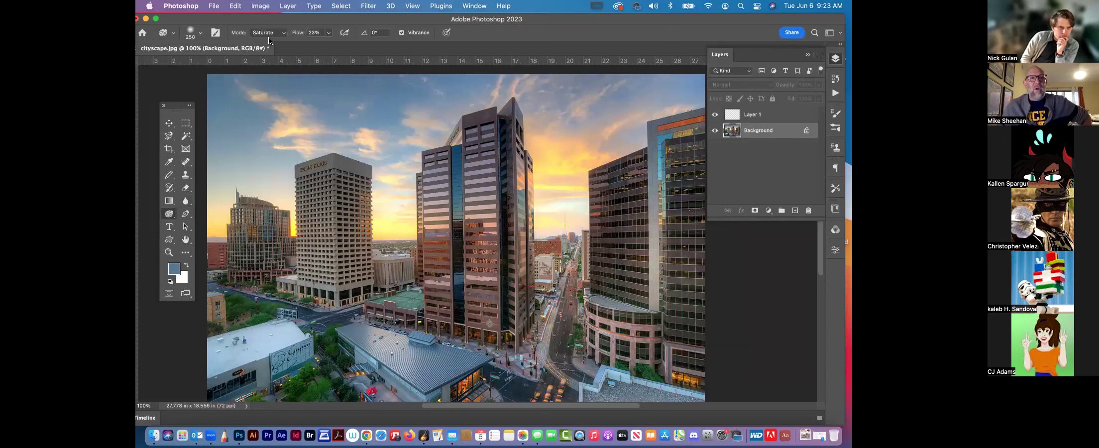
pyautogui.click(328, 32)
pyautogui.moveTo(330, 44); pyautogui.dragTo(422, 52)
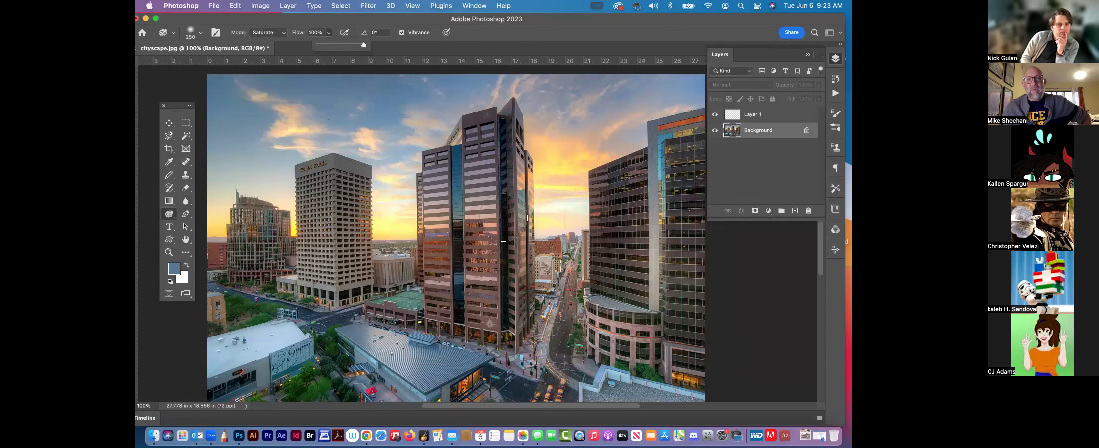
# Step: Saturate the colors of the tall central tower with several vertical sponge strokes
pyautogui.moveTo(481, 183)
pyautogui.mouseDown()
pyautogui.moveTo(487, 259)
pyautogui.moveTo(503, 264)
pyautogui.moveTo(497, 182)
pyautogui.moveTo(433, 259)
pyautogui.moveTo(463, 279)
pyautogui.mouseUp()
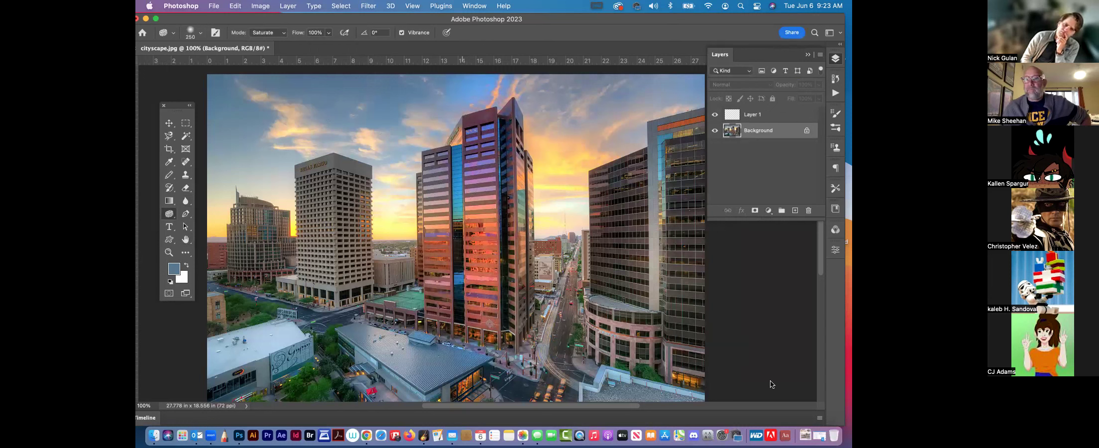
pyautogui.moveTo(498, 189)
pyautogui.mouseDown()
pyautogui.moveTo(521, 278)
pyautogui.moveTo(483, 329)
pyautogui.mouseUp()
pyautogui.moveTo(468, 149); pyautogui.dragTo(434, 259)
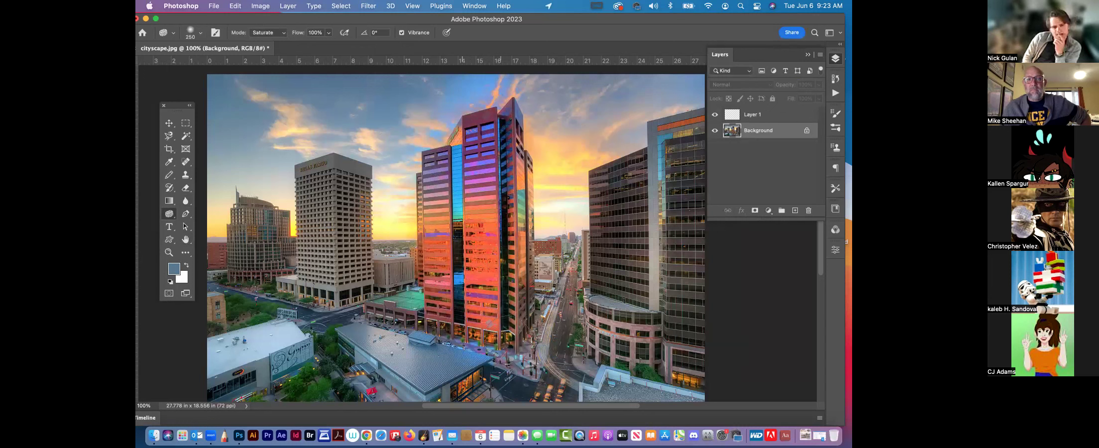
# Step: Undo all the sponge strokes on the central tower
pyautogui.press('super+z')
pyautogui.press('super+z')
pyautogui.press('super+z')
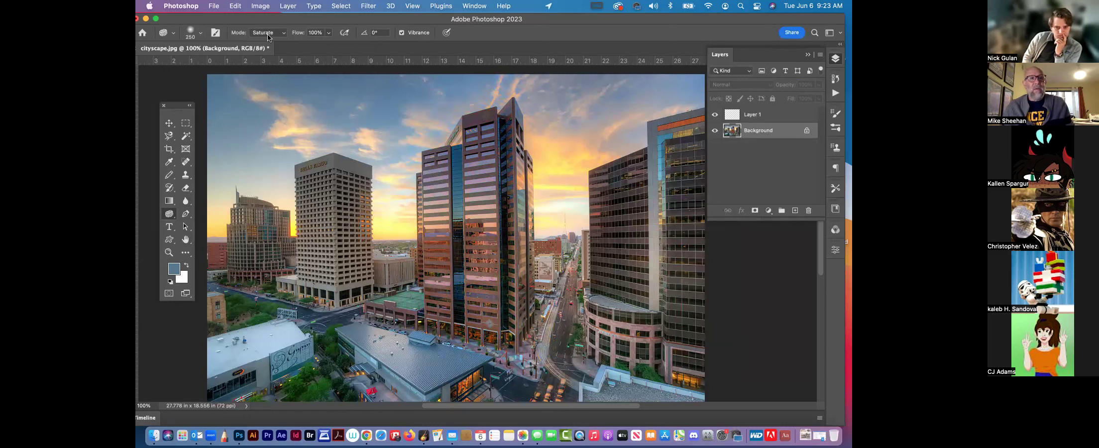
# Step: Set the Sponge tool's flow to 23% and its mode to Desaturate
pyautogui.click(328, 32)
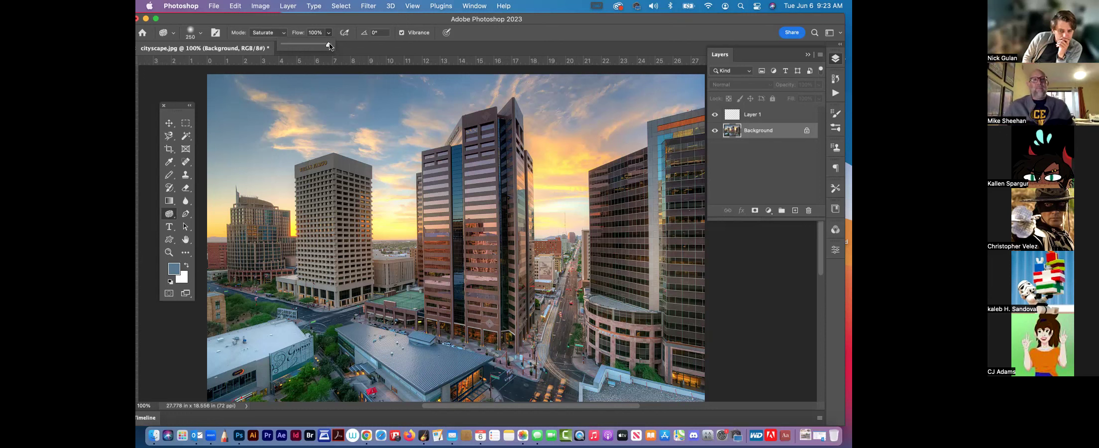
pyautogui.moveTo(329, 47); pyautogui.dragTo(293, 48)
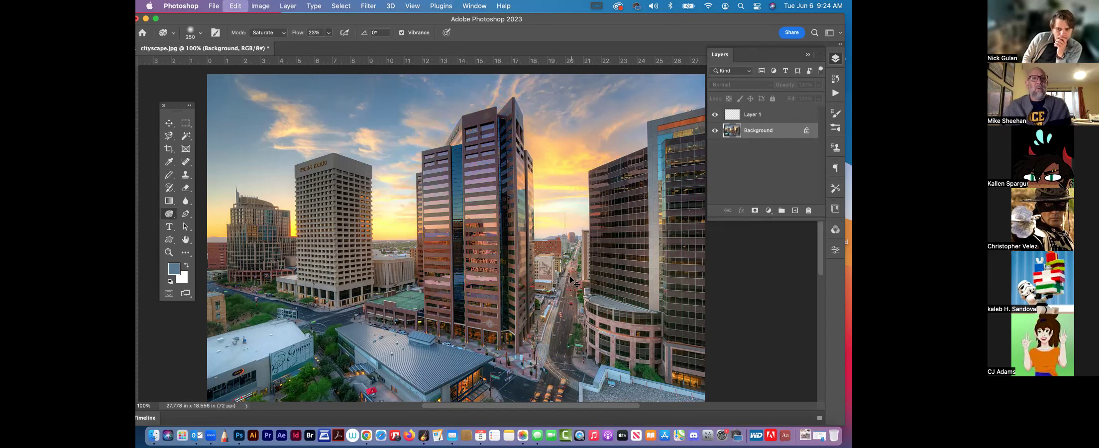
pyautogui.press('super+z')
pyautogui.press('super+d')
pyautogui.click(328, 33)
pyautogui.click(273, 32)
pyautogui.click(268, 24)
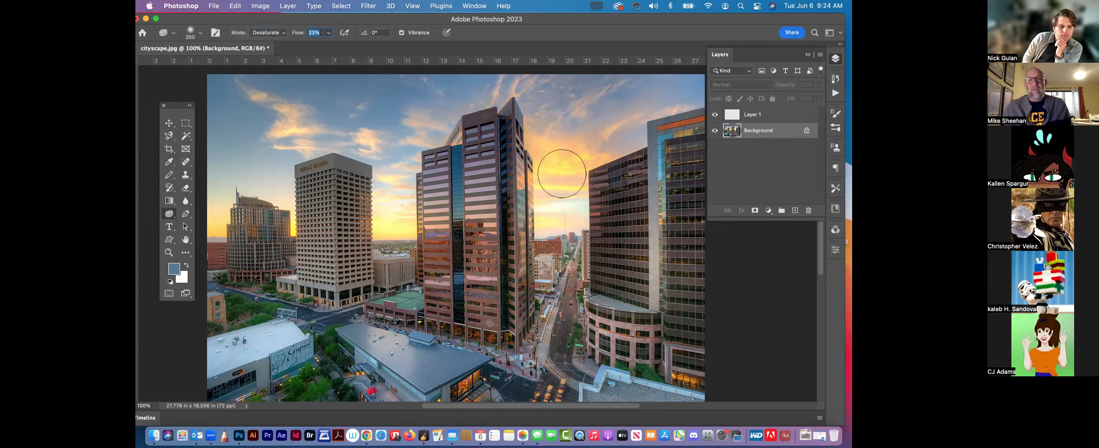
# Step: Set the Sponge tool's flow to 100% and desaturate the sunset sky behind the towers
pyautogui.click(329, 33)
pyautogui.moveTo(331, 44); pyautogui.dragTo(404, 55)
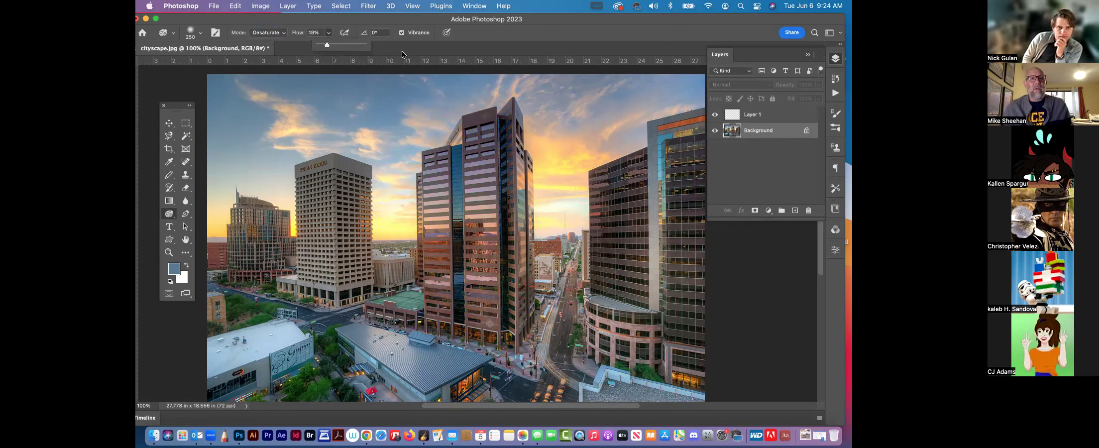
pyautogui.moveTo(564, 164)
pyautogui.mouseDown()
pyautogui.moveTo(623, 102)
pyautogui.moveTo(570, 172)
pyautogui.moveTo(562, 122)
pyautogui.moveTo(577, 193)
pyautogui.moveTo(566, 189)
pyautogui.moveTo(556, 93)
pyautogui.moveTo(568, 197)
pyautogui.moveTo(593, 178)
pyautogui.moveTo(561, 159)
pyautogui.moveTo(374, 123)
pyautogui.moveTo(395, 217)
pyautogui.moveTo(407, 127)
pyautogui.moveTo(401, 138)
pyautogui.moveTo(405, 167)
pyautogui.moveTo(423, 95)
pyautogui.moveTo(380, 150)
pyautogui.moveTo(417, 111)
pyautogui.moveTo(247, 101)
pyautogui.moveTo(246, 115)
pyautogui.moveTo(354, 174)
pyautogui.moveTo(413, 129)
pyautogui.moveTo(381, 238)
pyautogui.moveTo(439, 192)
pyautogui.mouseUp()
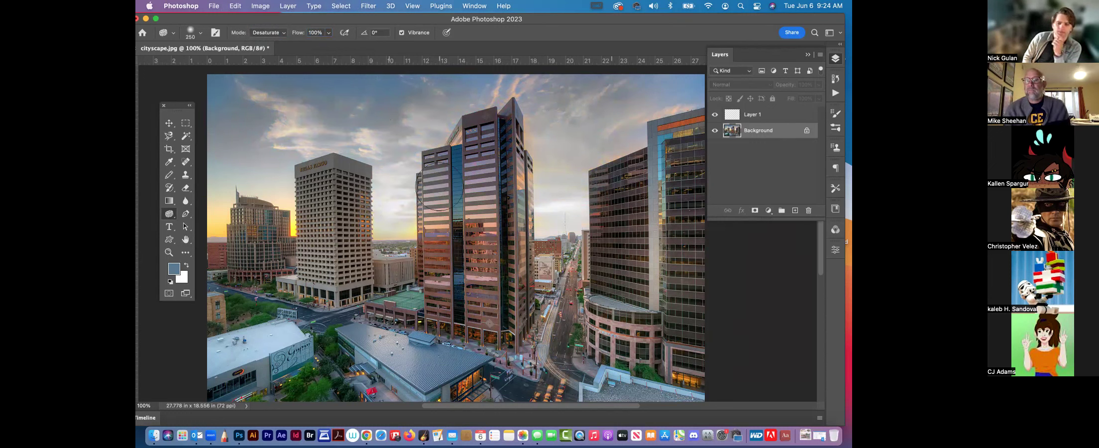
# Step: Undo all the desaturating sponge strokes on the sky
pyautogui.press('super+z')
pyautogui.press('super+z')
pyautogui.press('super+z')
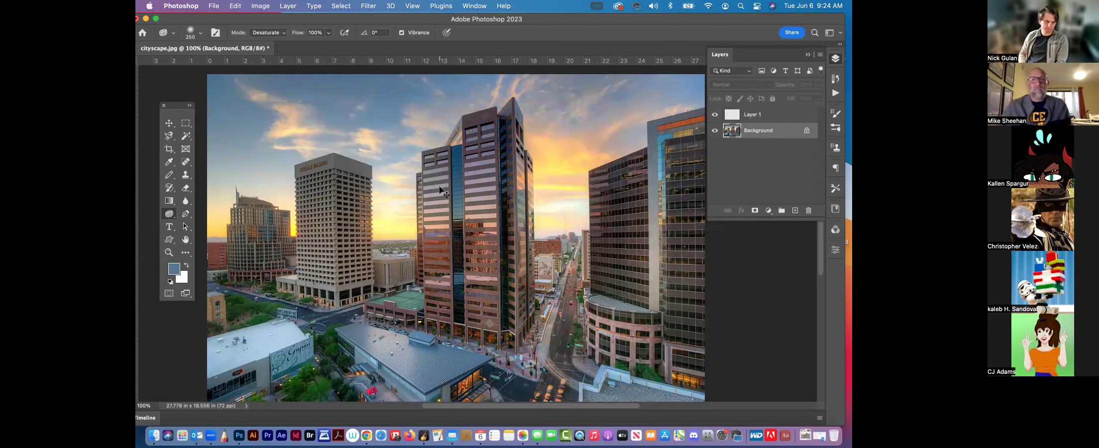
pyautogui.press('super+z')
pyautogui.press('super+d')
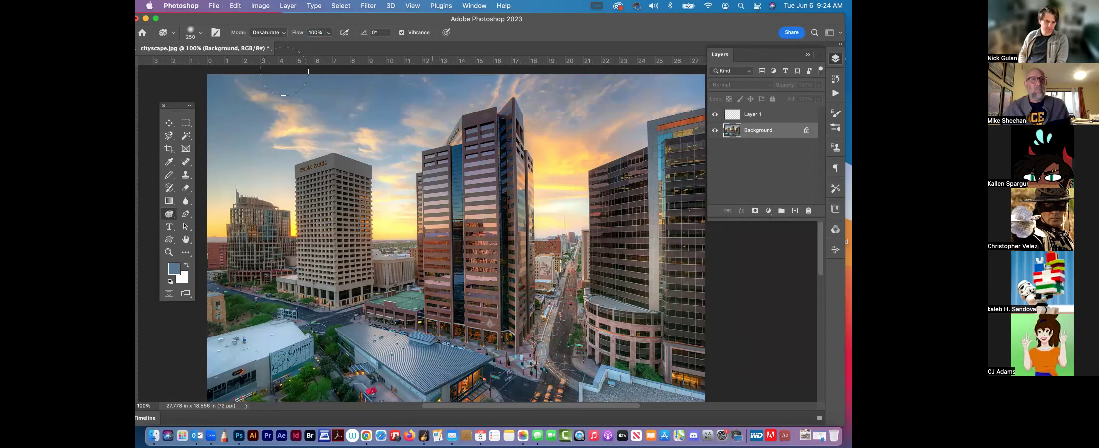
# Step: Switch to the Burn tool, darken the central tower with a few strokes, and undo them
pyautogui.click(170, 217)
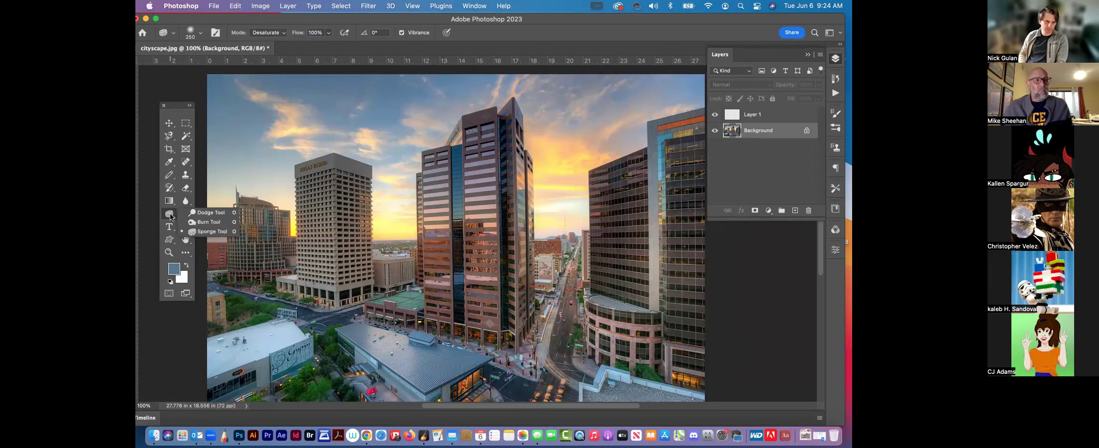
pyautogui.click(208, 222)
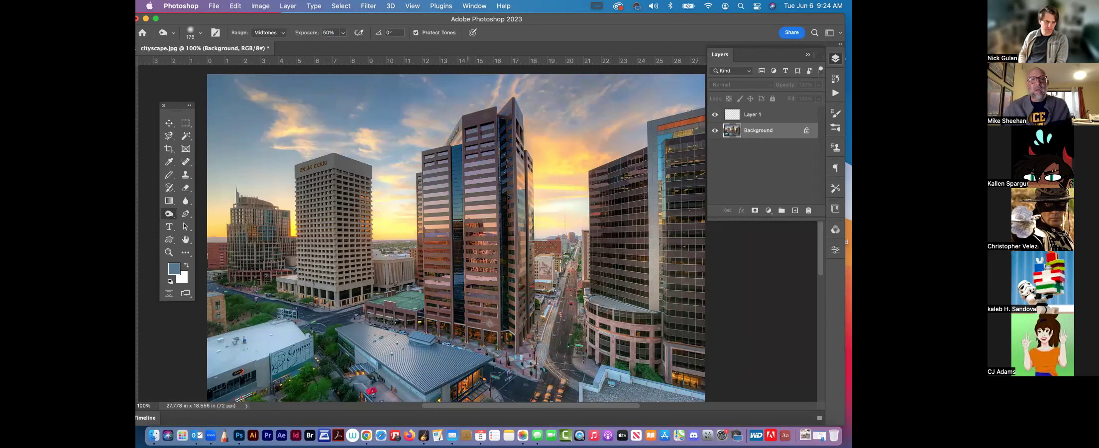
pyautogui.moveTo(473, 191)
pyautogui.mouseDown()
pyautogui.moveTo(484, 184)
pyautogui.moveTo(491, 299)
pyautogui.moveTo(471, 199)
pyautogui.moveTo(515, 209)
pyautogui.mouseUp()
pyautogui.moveTo(521, 179)
pyautogui.mouseDown()
pyautogui.moveTo(538, 90)
pyautogui.moveTo(491, 124)
pyautogui.moveTo(508, 217)
pyautogui.mouseUp()
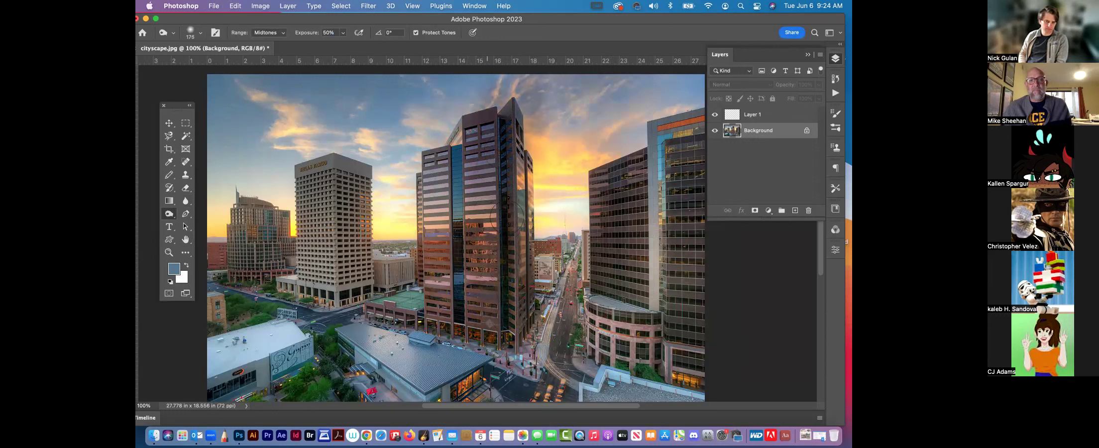
pyautogui.press('super+z')
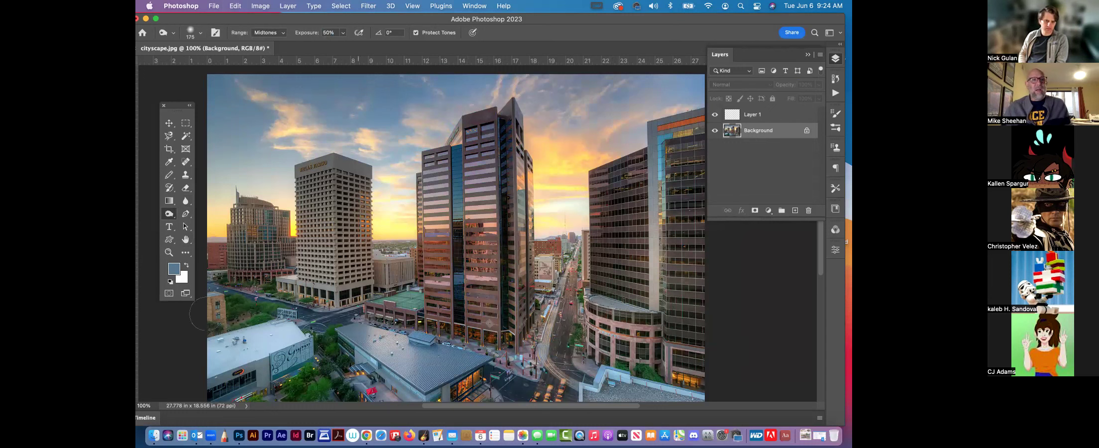
# Step: Switch to the Dodge tool and brush over the shadows on the central tower's facade
pyautogui.click(169, 215)
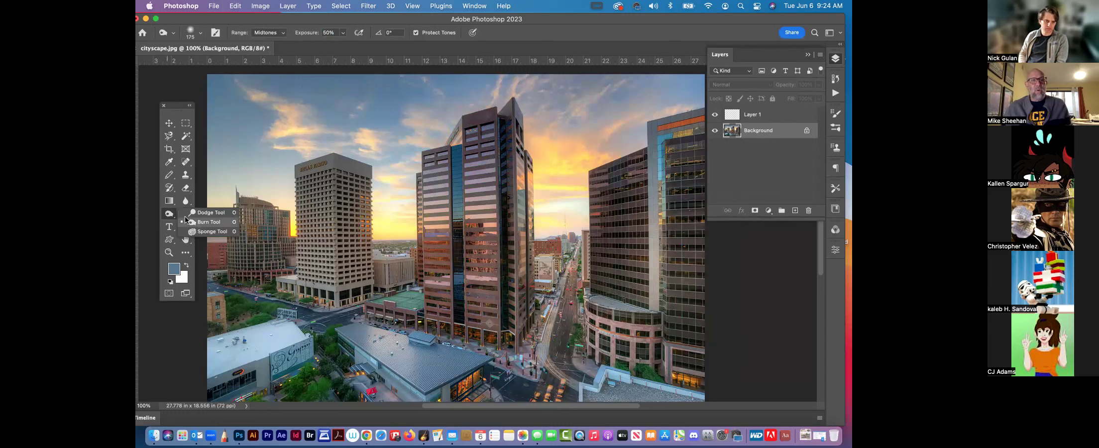
pyautogui.click(169, 215)
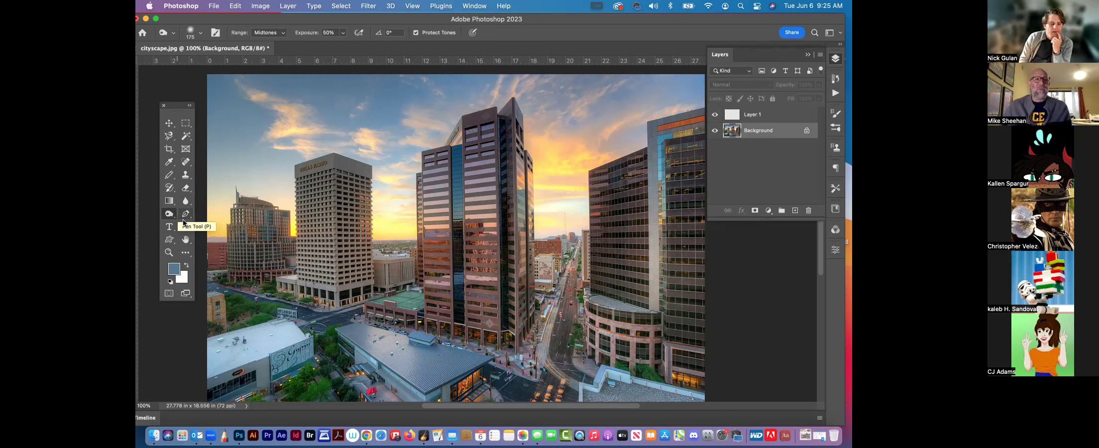
pyautogui.click(171, 215)
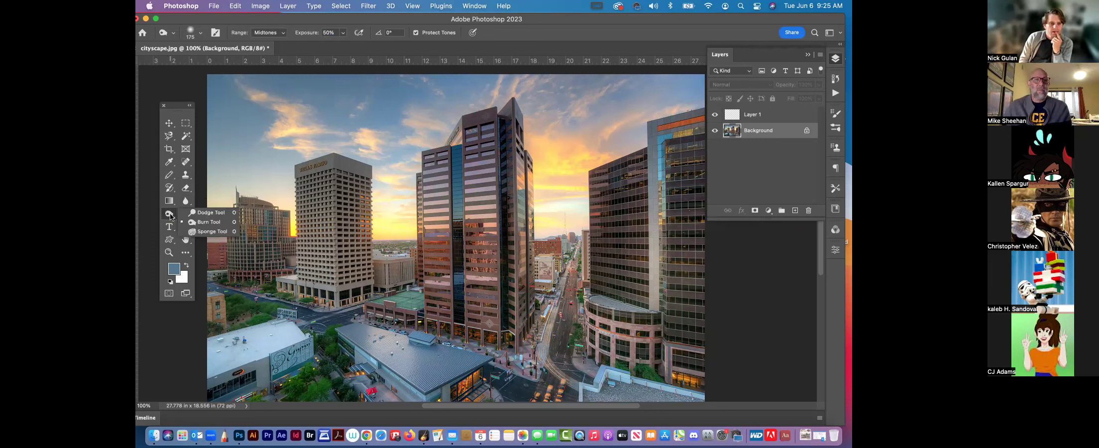
pyautogui.click(211, 213)
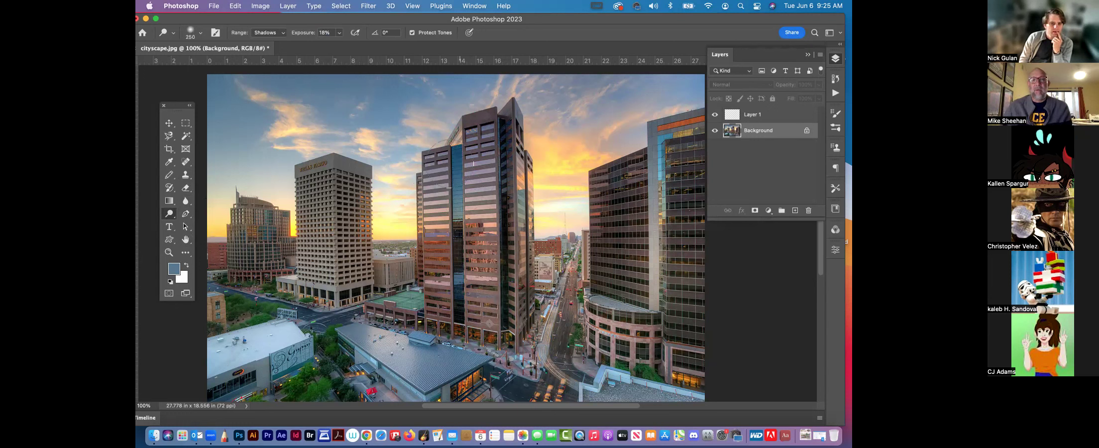
pyautogui.moveTo(519, 338); pyautogui.dragTo(507, 249)
# Step: Set the Dodge tool's exposure to 100% and lighten the shadows of the central tower and the buildings beside it
pyautogui.click(338, 34)
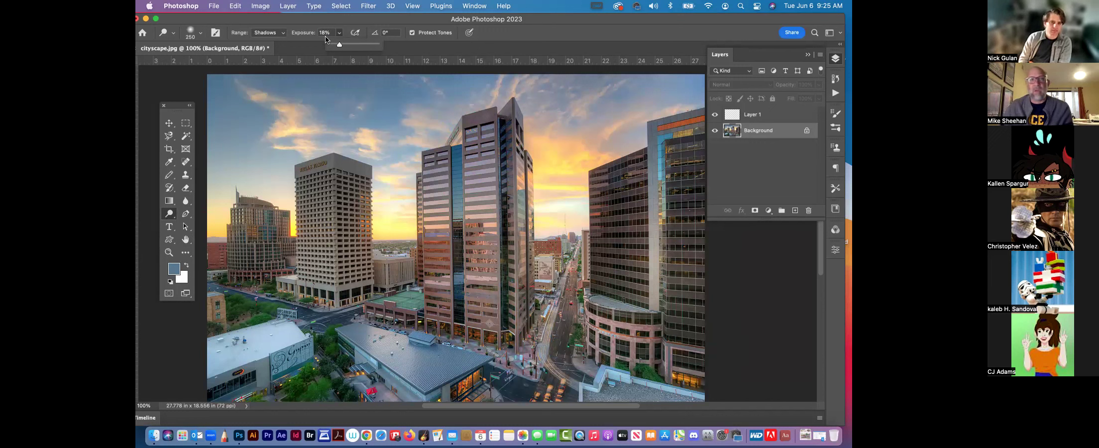
pyautogui.moveTo(337, 46); pyautogui.dragTo(465, 81)
pyautogui.moveTo(478, 130)
pyautogui.mouseDown()
pyautogui.moveTo(488, 319)
pyautogui.moveTo(441, 294)
pyautogui.moveTo(379, 234)
pyautogui.moveTo(356, 179)
pyautogui.mouseUp()
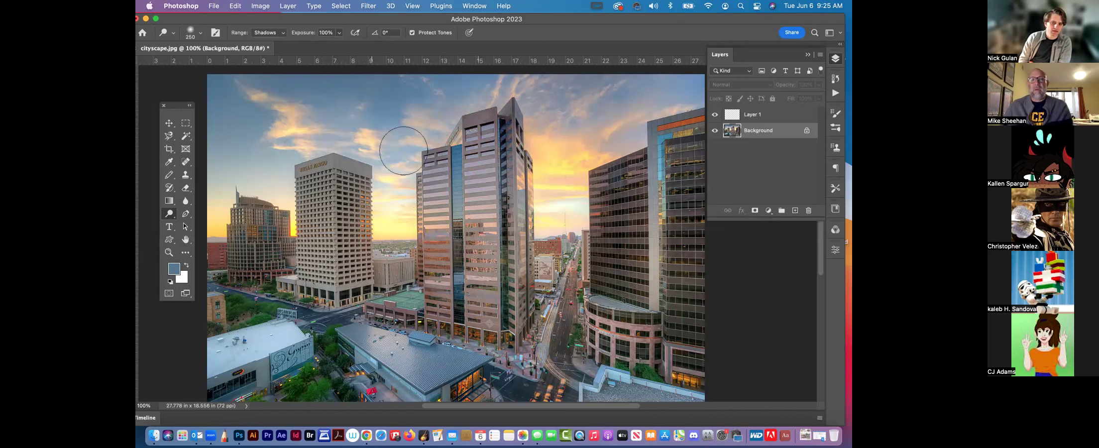
# Step: Undo all the dodge strokes on the buildings
pyautogui.press('super+z')
pyautogui.press('super+z')
pyautogui.press('super+z')
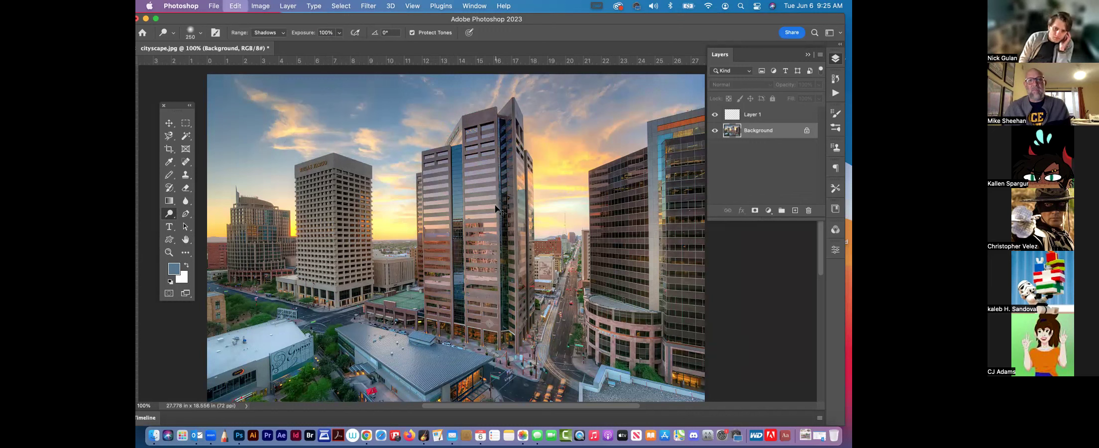
pyautogui.press('super+z')
pyautogui.press('super+z')
pyautogui.press('super+z')
pyautogui.press('super+d')
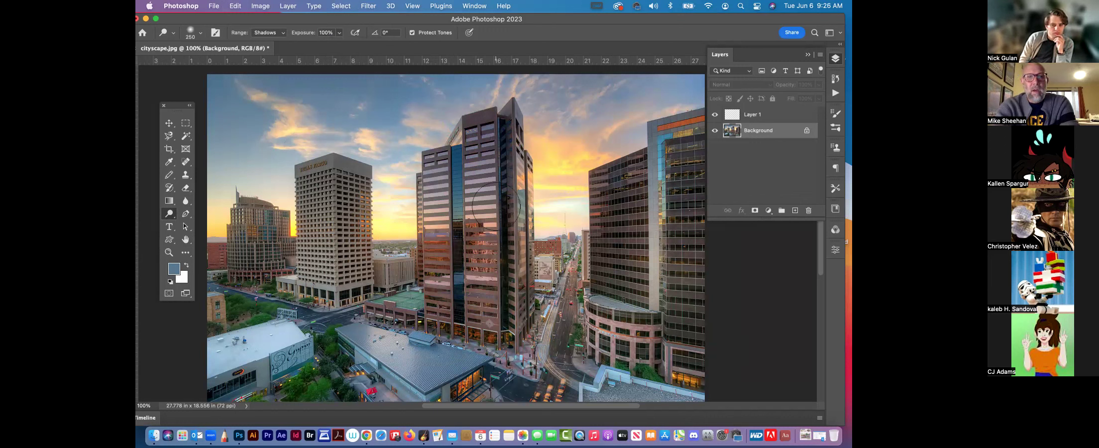
# Step: Review the Dodge tool's tonal range options, keeping Shadows
pyautogui.click(282, 33)
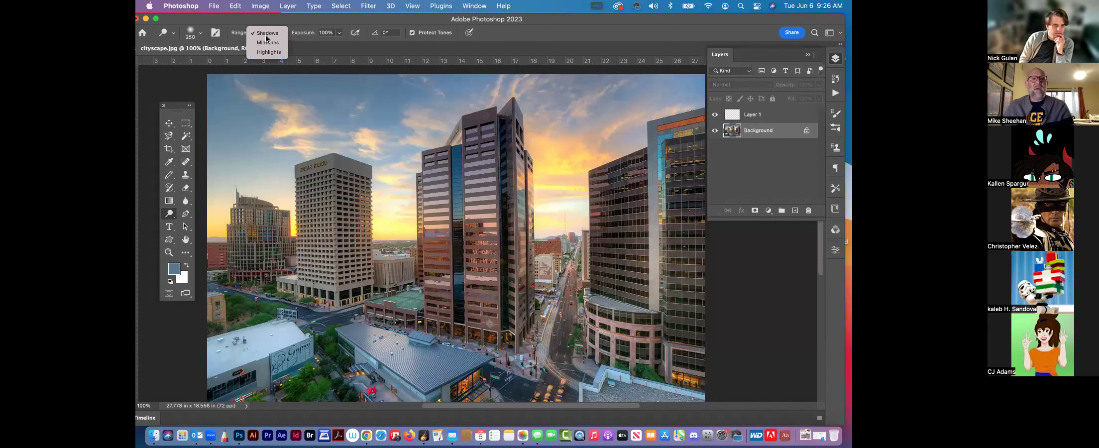
pyautogui.click(267, 33)
pyautogui.click(267, 32)
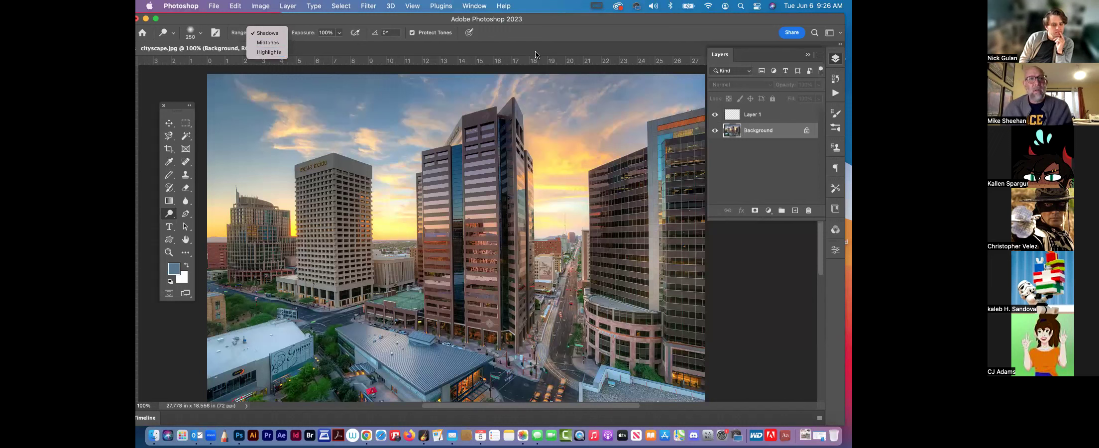
pyautogui.click(564, 24)
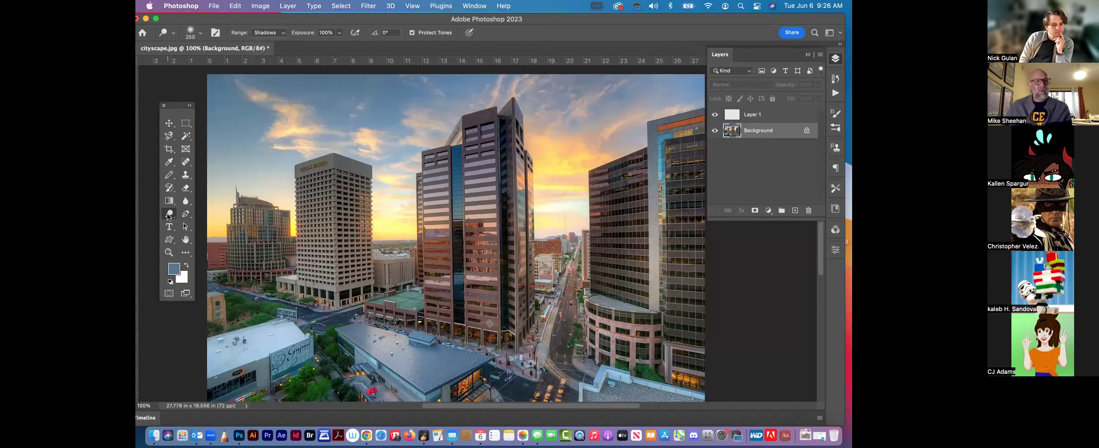
# Step: Switch to the Burn tool and review its tonal range options, keeping Midtones
pyautogui.rightClick(169, 214)
pyautogui.click(208, 223)
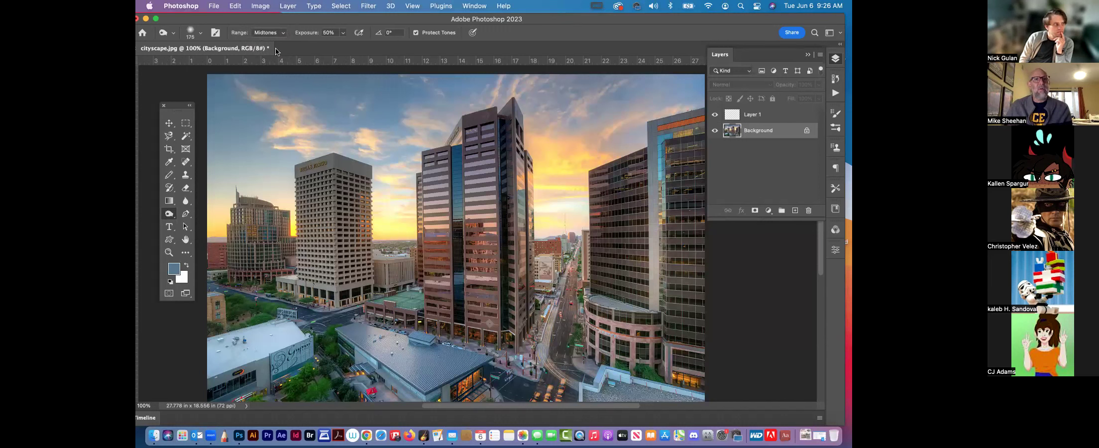
pyautogui.click(272, 33)
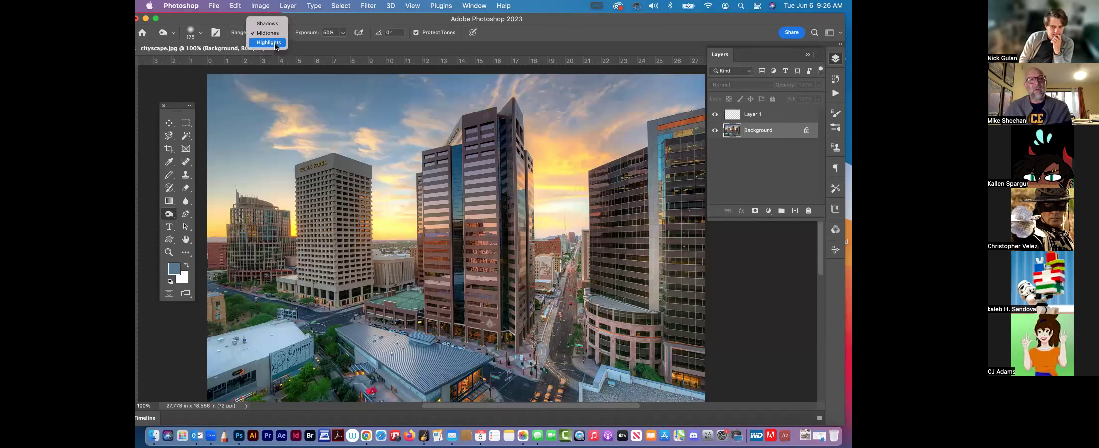
pyautogui.click(274, 35)
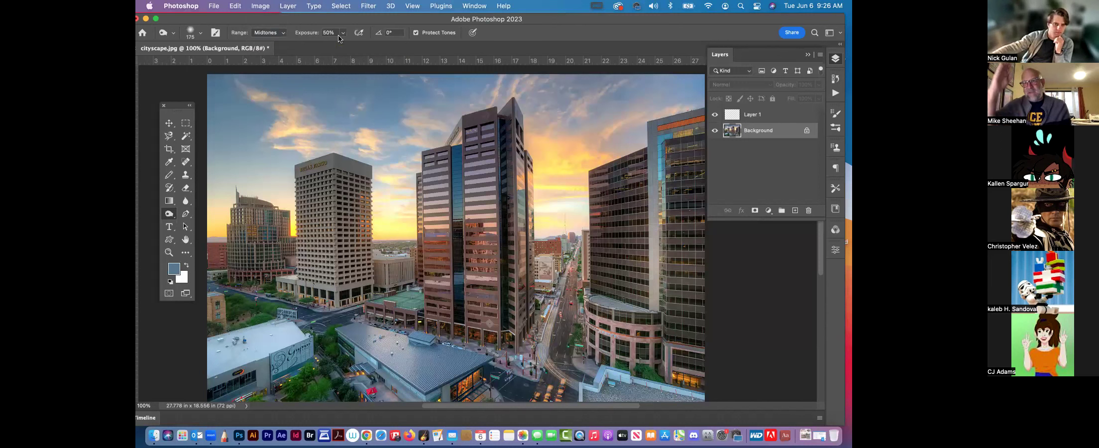
# Step: Draw a closed curved path with the Pen tool from the sky above the left tower to the right building's base and back
pyautogui.click(186, 213)
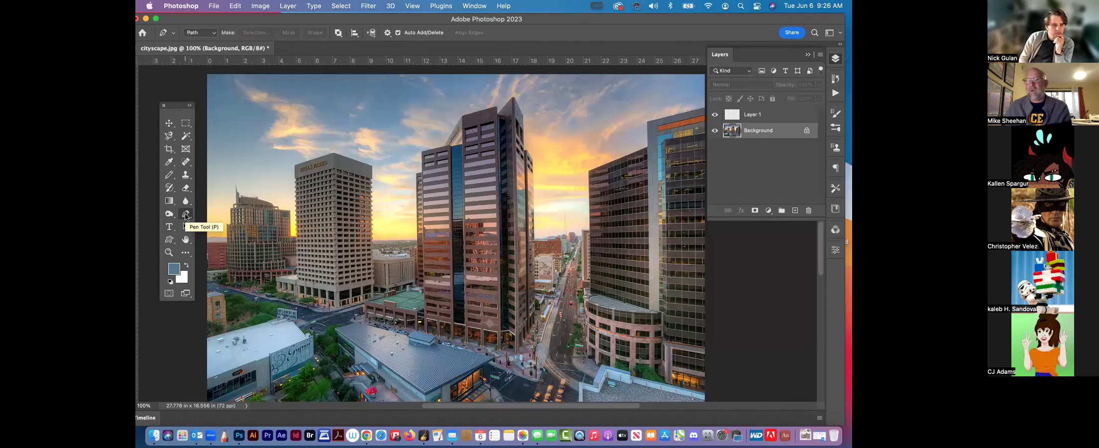
pyautogui.click(274, 132)
pyautogui.moveTo(369, 135); pyautogui.dragTo(398, 167)
pyautogui.click(421, 181)
pyautogui.moveTo(465, 243); pyautogui.dragTo(577, 206)
pyautogui.moveTo(630, 304); pyautogui.dragTo(598, 345)
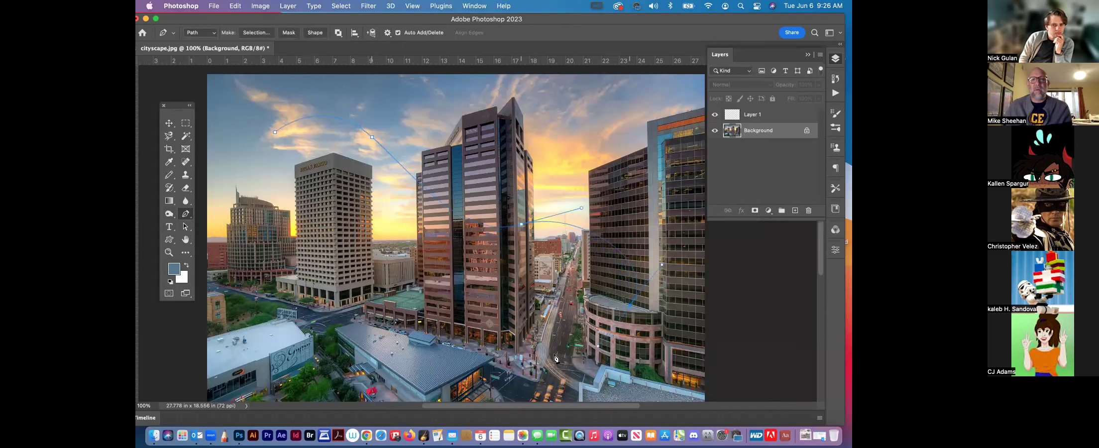
pyautogui.moveTo(309, 222); pyautogui.dragTo(284, 200)
pyautogui.moveTo(275, 132); pyautogui.dragTo(315, 103)
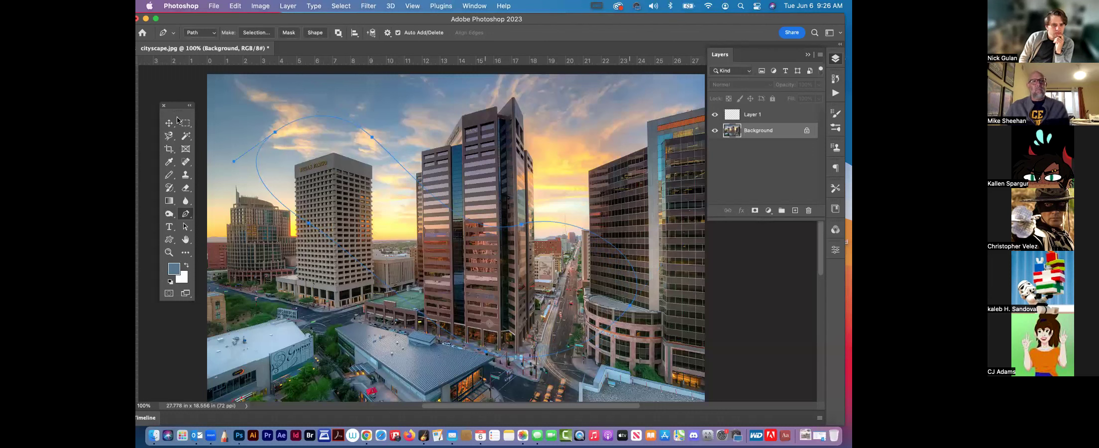
# Step: Switch to the Move tool, deselect all layers, show the Paths panel and restore the missing work path
pyautogui.press('v')
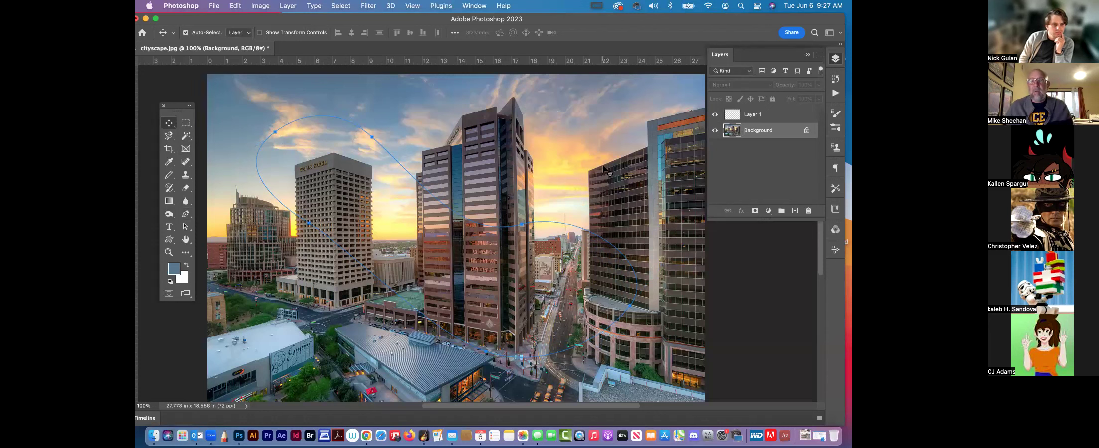
pyautogui.click(739, 158)
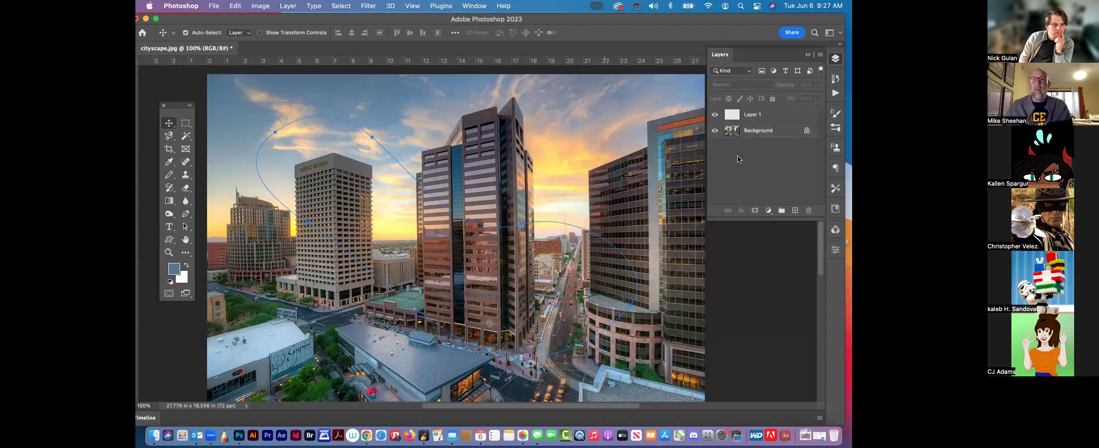
pyautogui.click(478, 7)
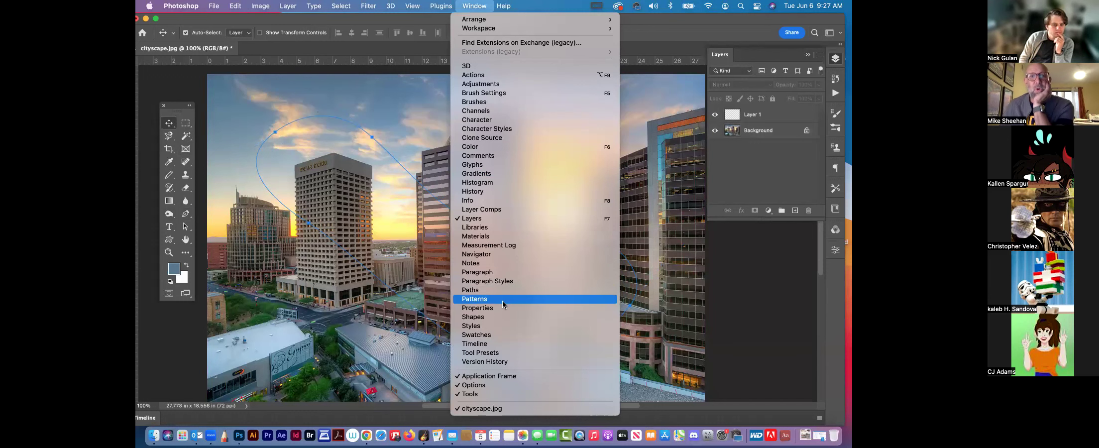
pyautogui.click(518, 291)
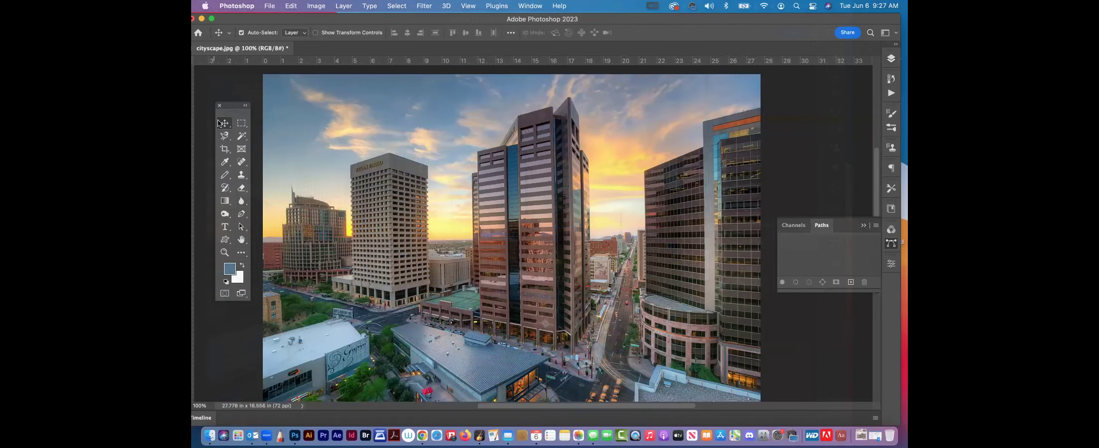
pyautogui.press('super+z')
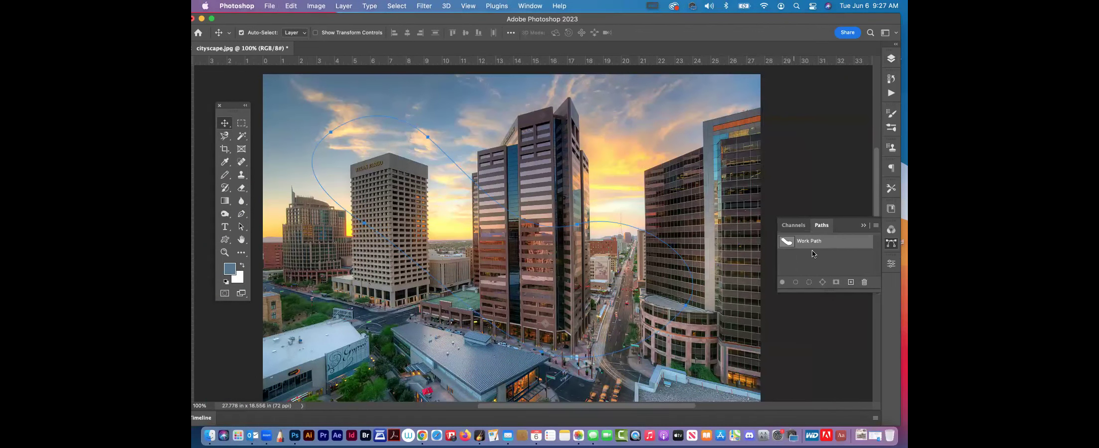
# Step: Load the work path as a selection and fill it with the blue foreground color on Layer 1
pyautogui.keyDown('super'); pyautogui.click(787, 243); pyautogui.keyUp('super')
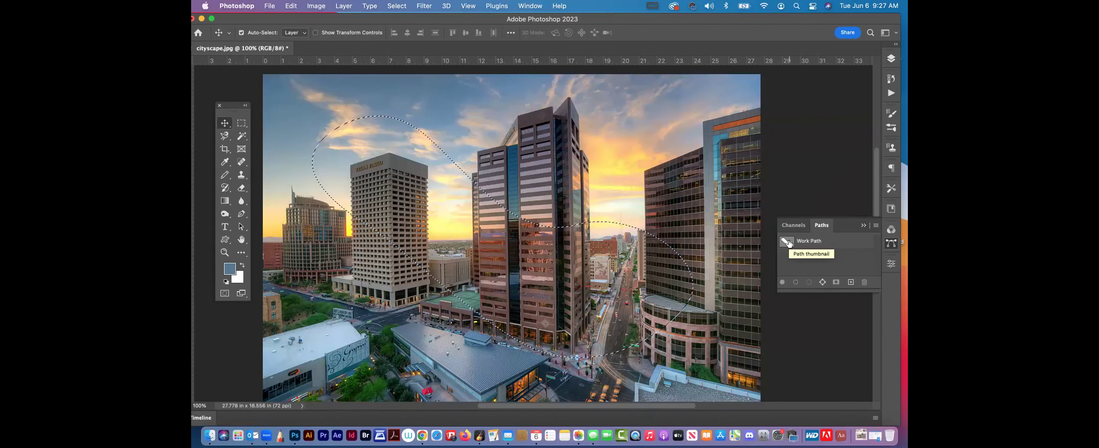
pyautogui.press('super+shift+alt+n')
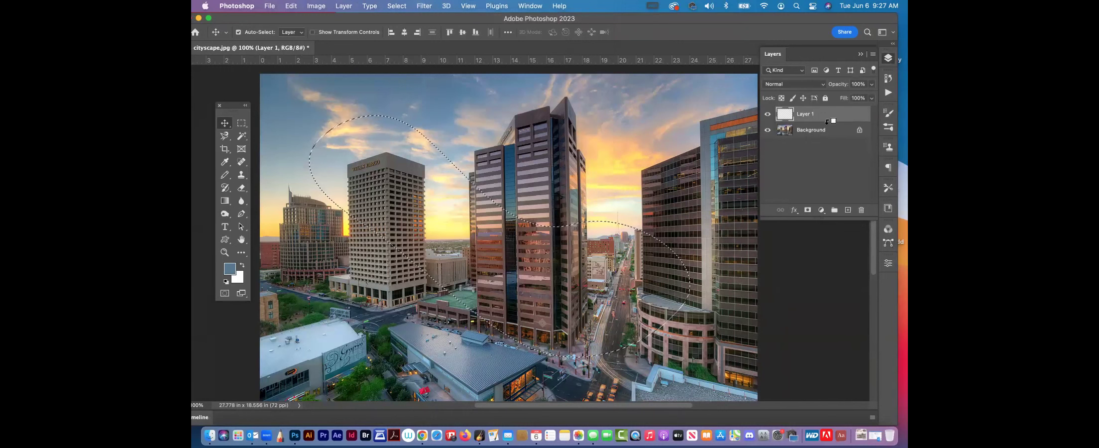
pyautogui.hotkey('alt', 'BackSpace')
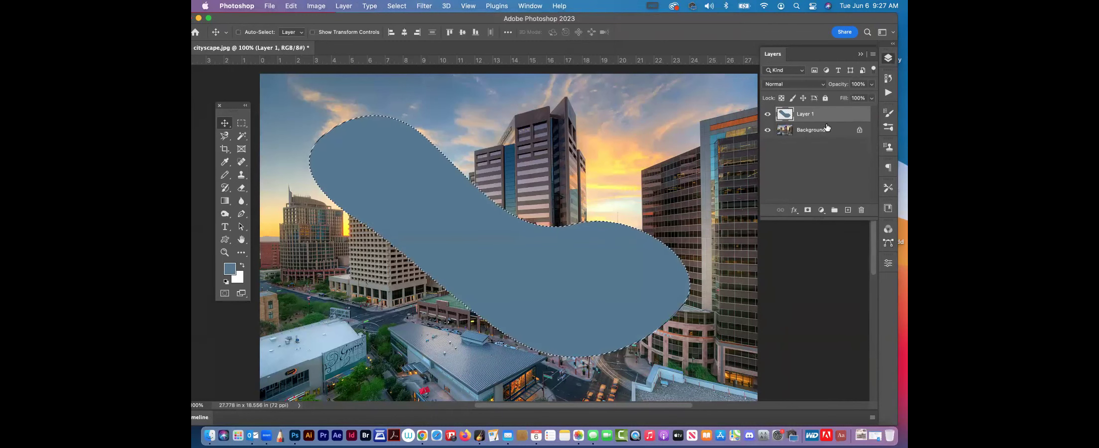
# Step: Undo the blue fill and the selection loaded from the work path
pyautogui.press('super+z')
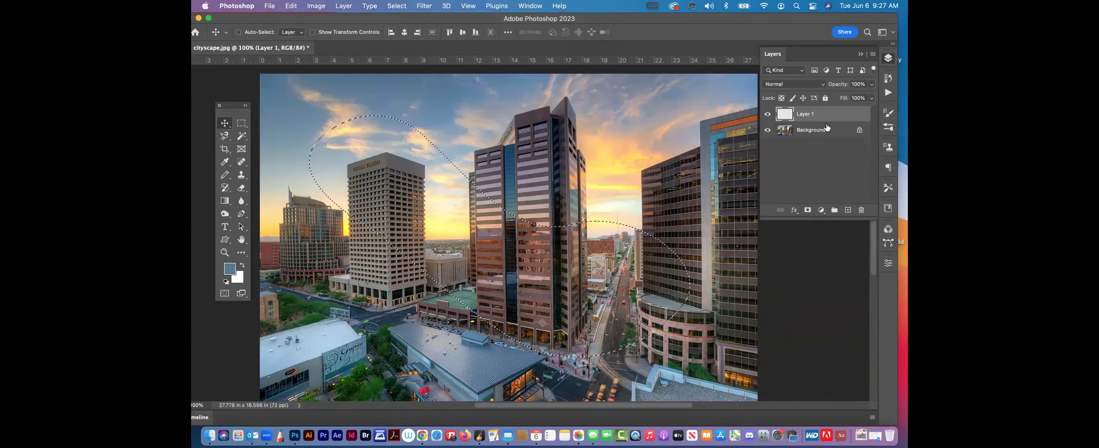
pyautogui.press('super+z')
pyautogui.press('super')
# Step: Reopen the Channels and Paths panel group to return to the work path
pyautogui.click(889, 230)
pyautogui.click(888, 242)
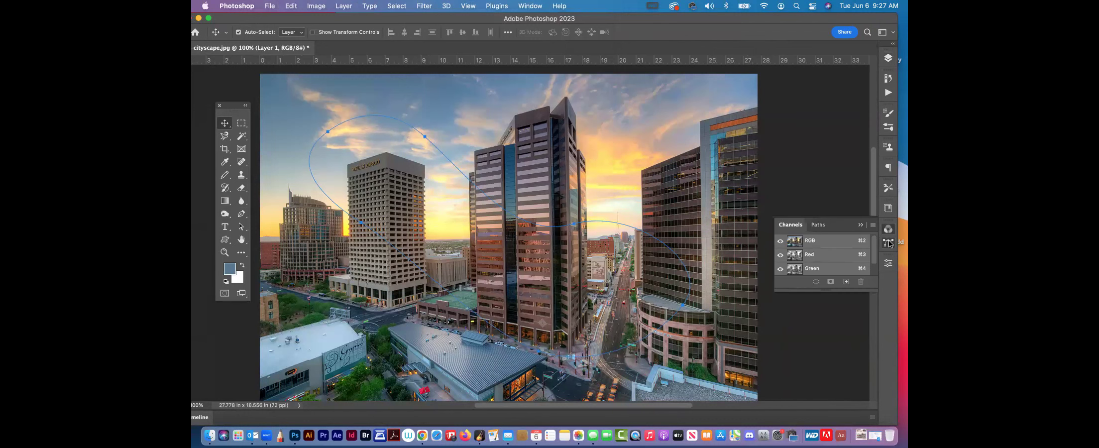
# Step: Delete the work path, deselect all layers and go back to the Pen tool
pyautogui.moveTo(812, 243); pyautogui.dragTo(861, 281)
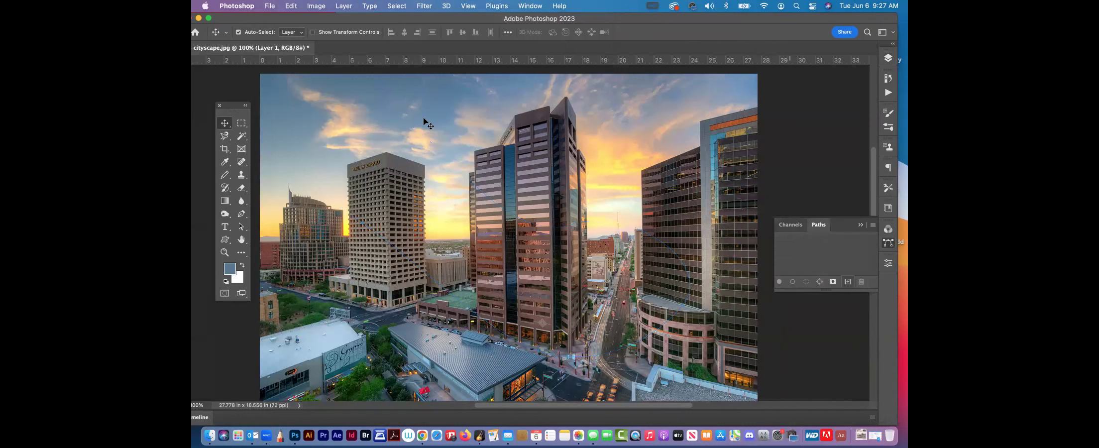
pyautogui.click(235, 101)
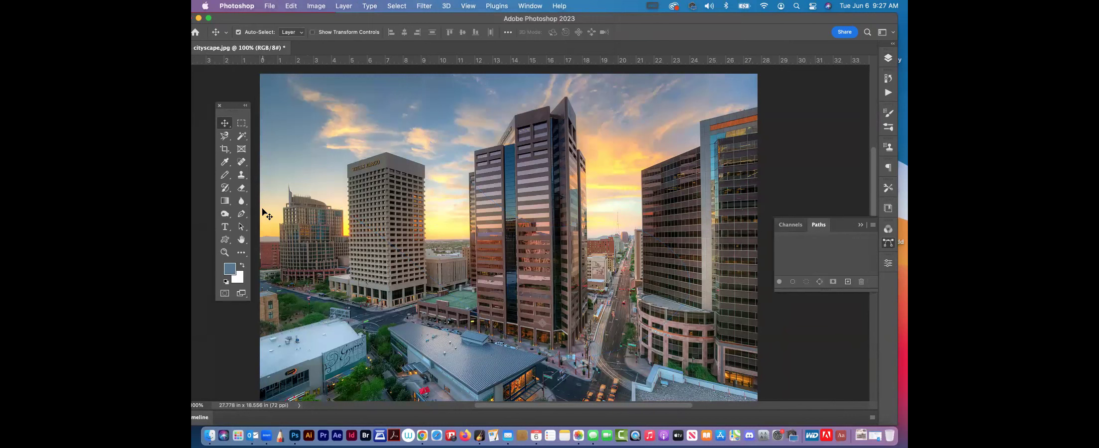
pyautogui.click(890, 229)
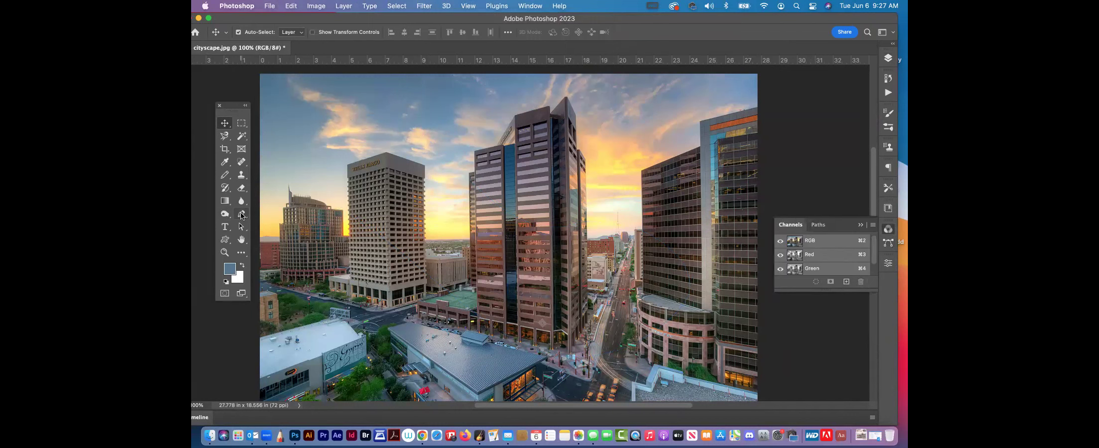
pyautogui.click(242, 215)
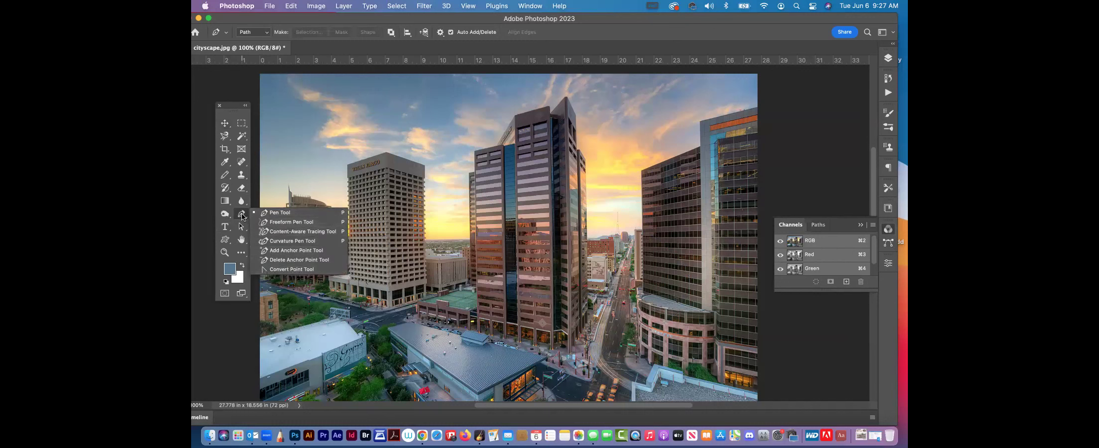
# Step: Add the text "BLAH BLAH" in the sky with the Type tool and move it onto the central tower
pyautogui.click(225, 228)
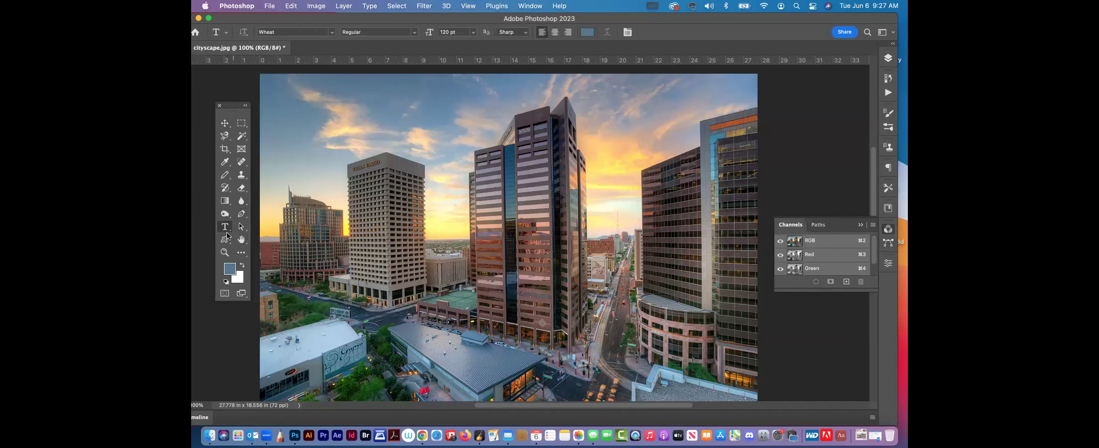
pyautogui.click(295, 156)
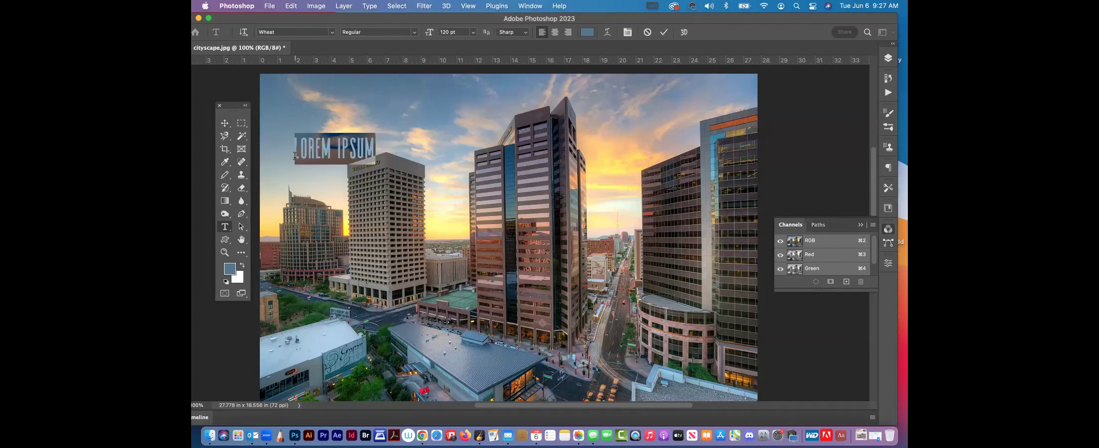
pyautogui.write('BLAH BLAH')
pyautogui.click(225, 123)
pyautogui.moveTo(337, 148); pyautogui.dragTo(526, 215)
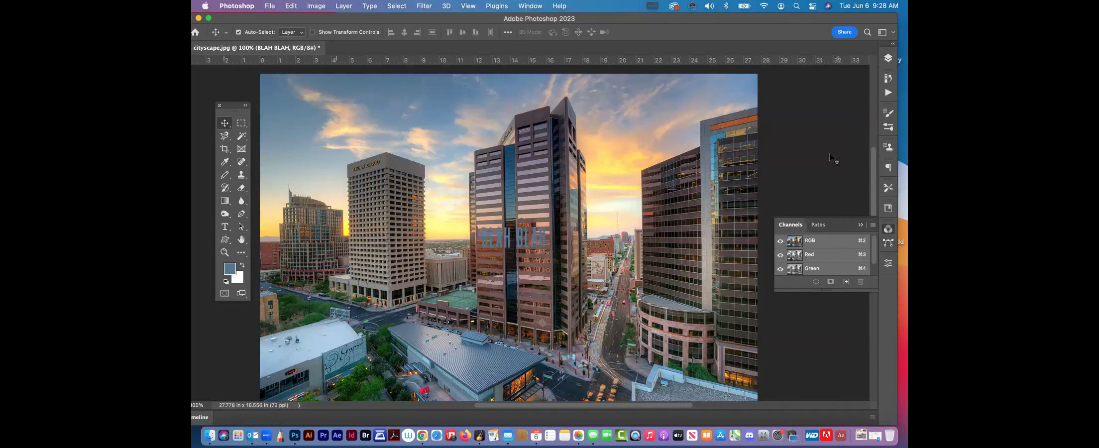
# Step: Show the layers and scale the BLAH BLAH text up to about 334% with Free Transform
pyautogui.click(888, 59)
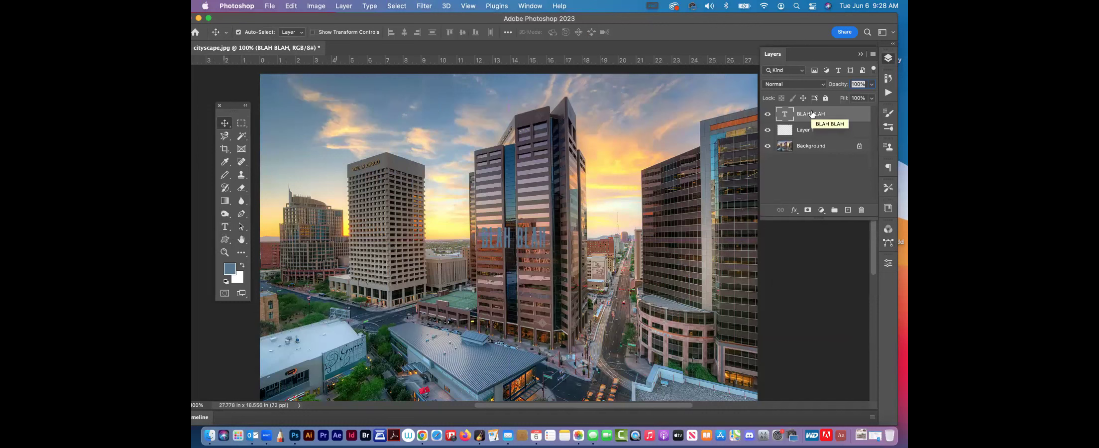
pyautogui.press('super')
pyautogui.press('super+t')
pyautogui.moveTo(548, 220); pyautogui.dragTo(699, 150)
pyautogui.moveTo(653, 190); pyautogui.dragTo(649, 198)
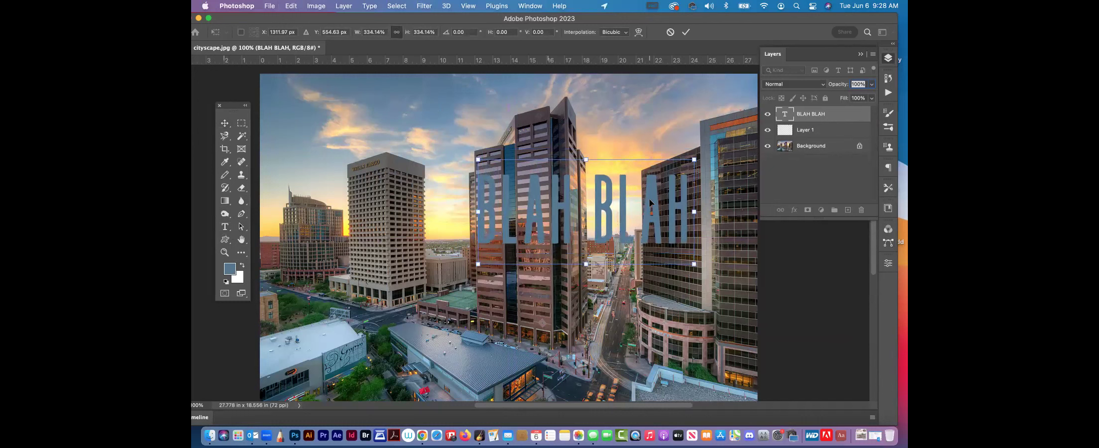
pyautogui.press('Return')
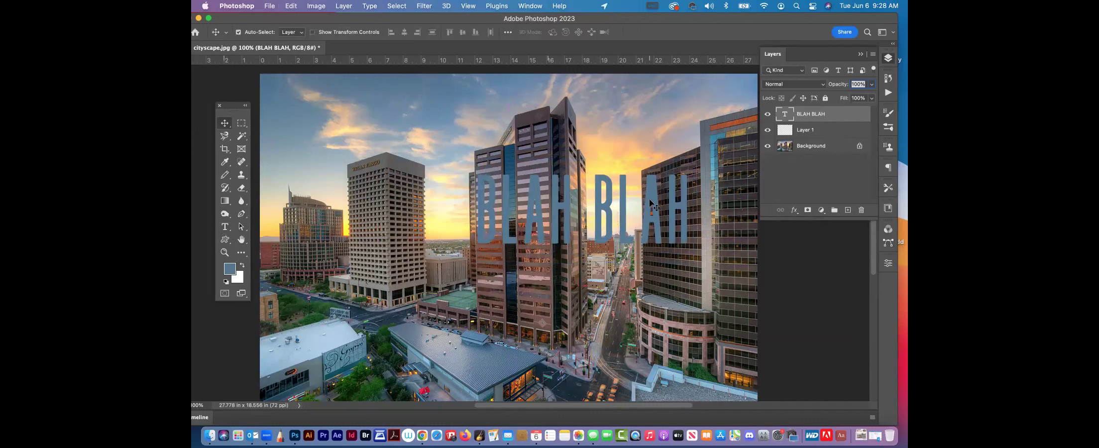
# Step: Recolor the BLAH BLAH text white by swapping the foreground and background colors, and enlarge it up and left across the towers
pyautogui.doubleClick(783, 114)
pyautogui.click(242, 265)
pyautogui.click(225, 124)
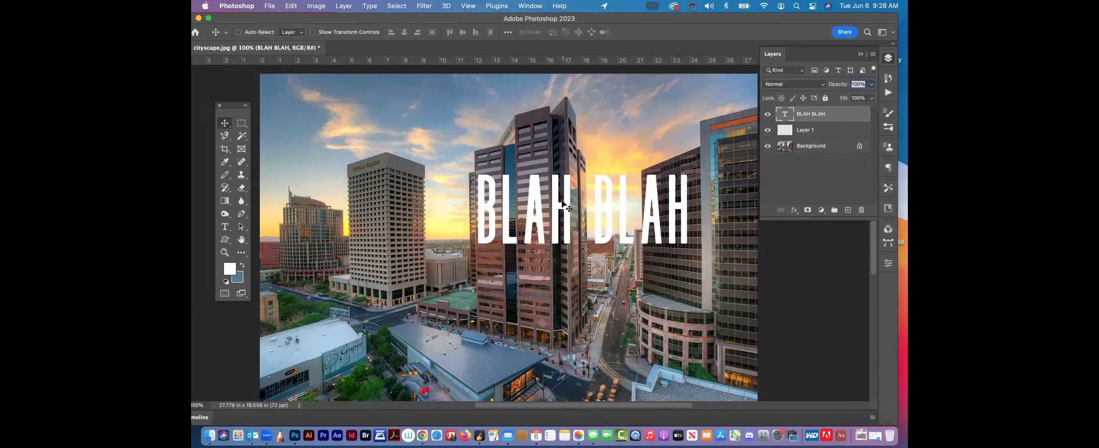
pyautogui.press('super+t')
pyautogui.moveTo(479, 157); pyautogui.dragTo(373, 92)
pyautogui.press('Return')
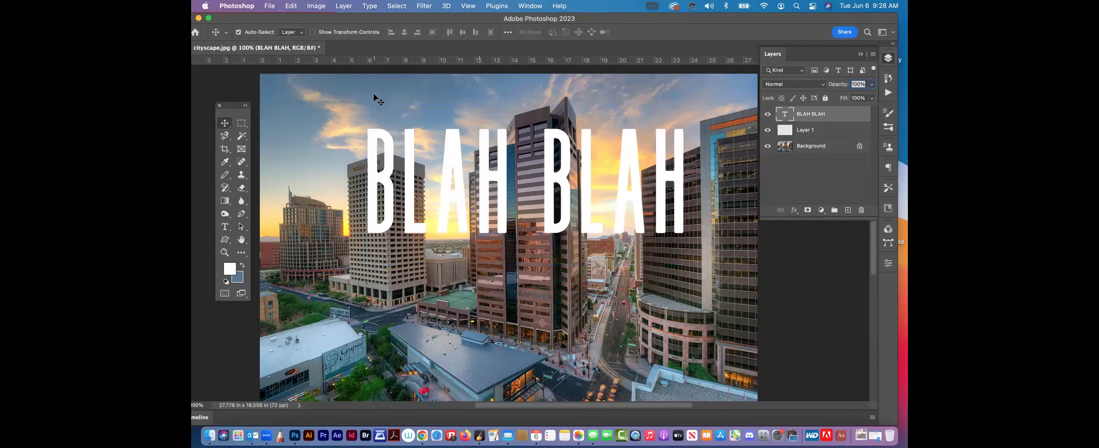
# Step: Edit the BLAH BLAH text in the Character settings, set its font size to 605 pt, and deselect the layer
pyautogui.doubleClick(780, 113)
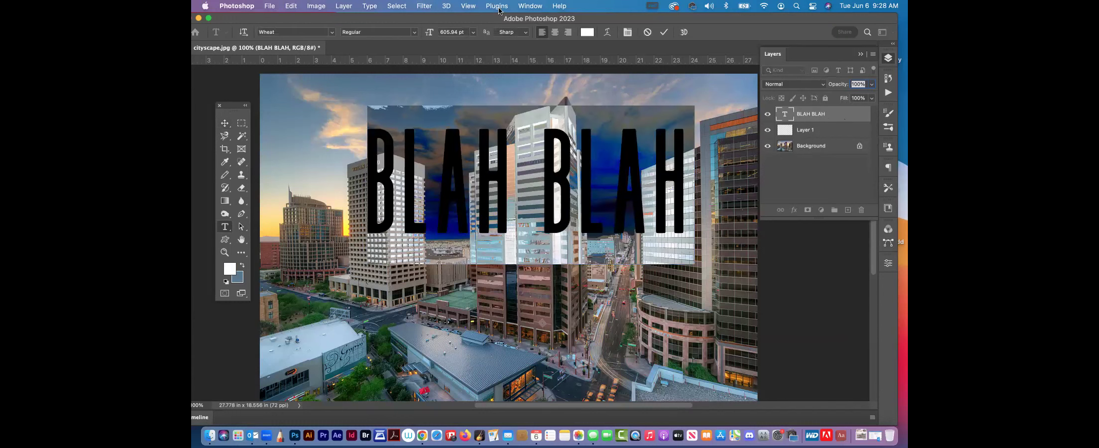
pyautogui.click(452, 6)
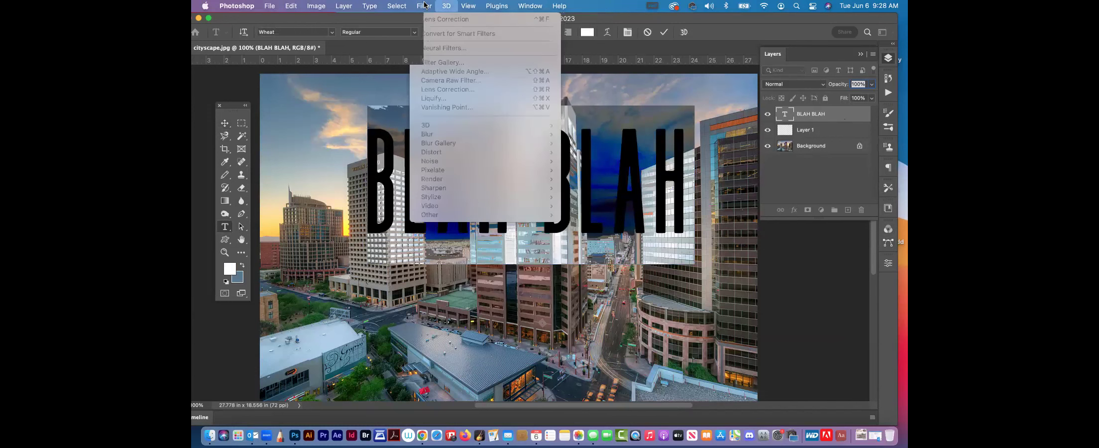
pyautogui.moveTo(529, 4)
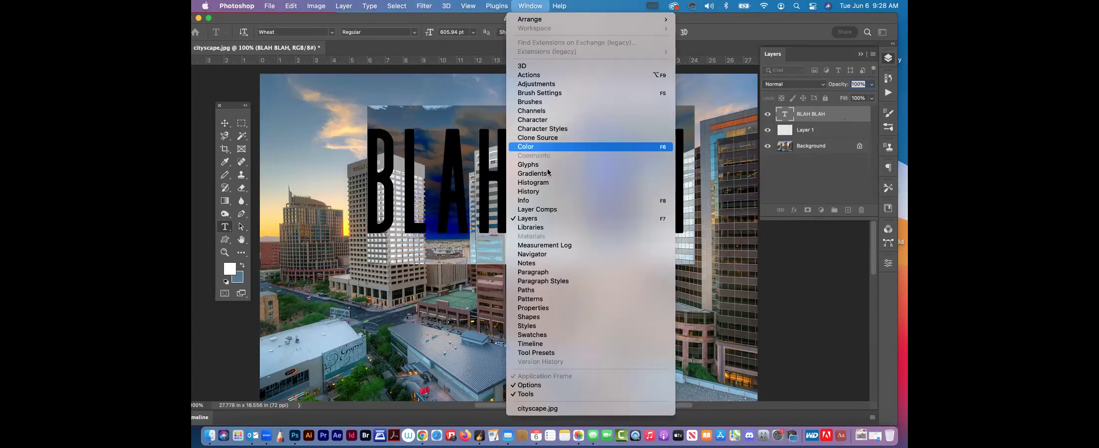
pyautogui.click(533, 120)
pyautogui.moveTo(605, 84); pyautogui.dragTo(308, 72)
pyautogui.moveTo(245, 115); pyautogui.dragTo(243, 115)
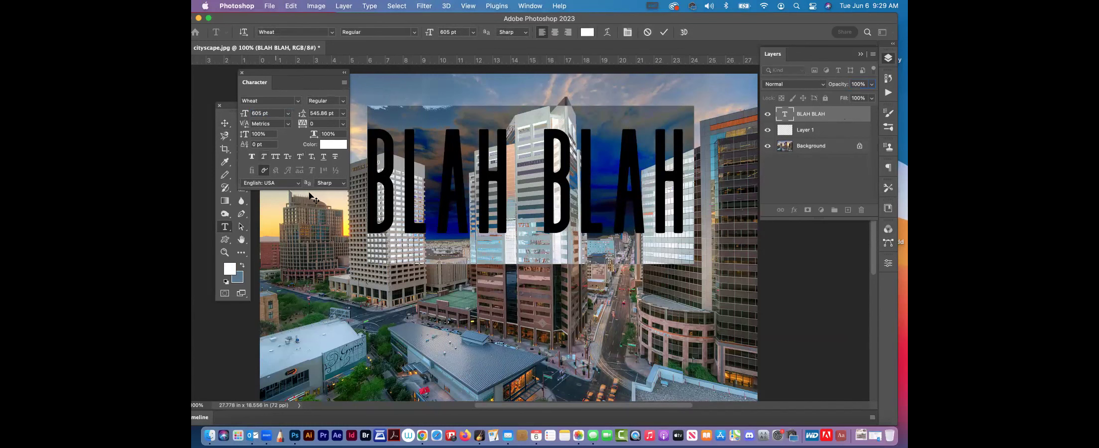
pyautogui.click(241, 73)
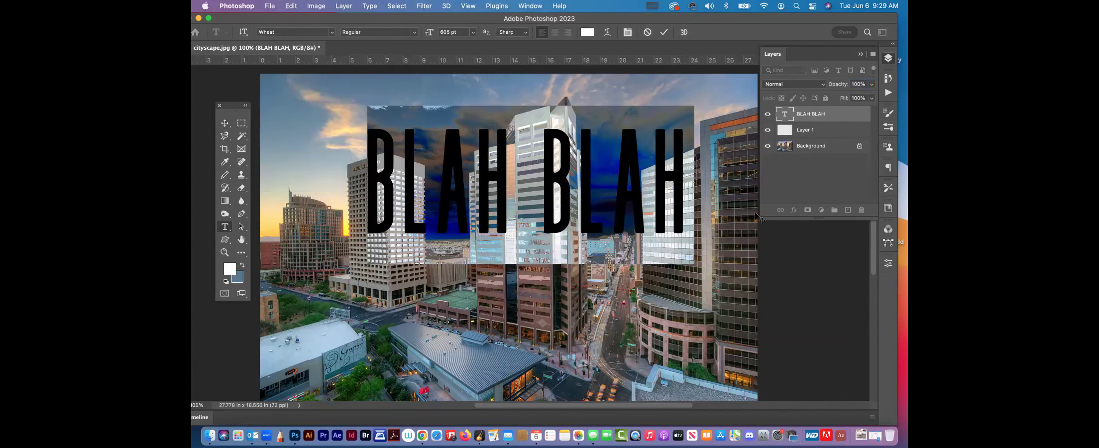
pyautogui.click(796, 188)
pyautogui.press('v')
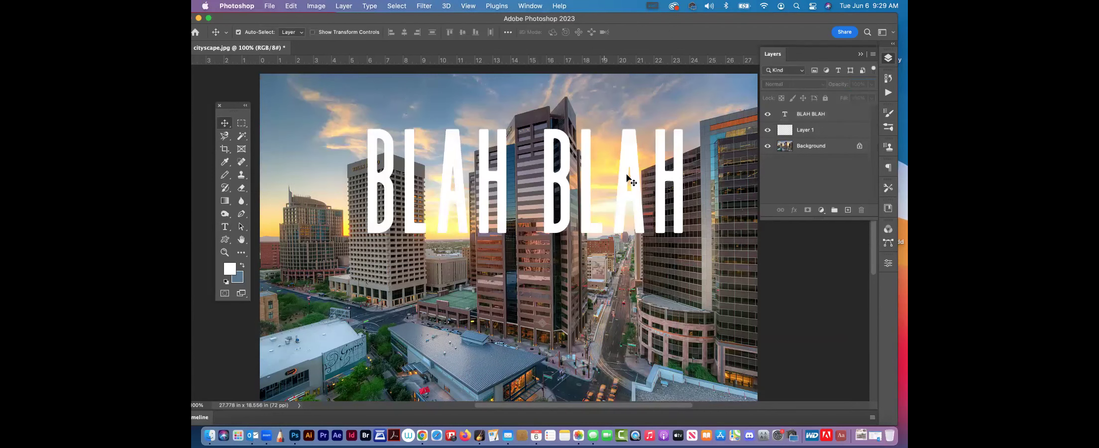
# Step: Place a second text reading "B" below the first one, and delete both text layers
pyautogui.click(225, 227)
pyautogui.click(454, 297)
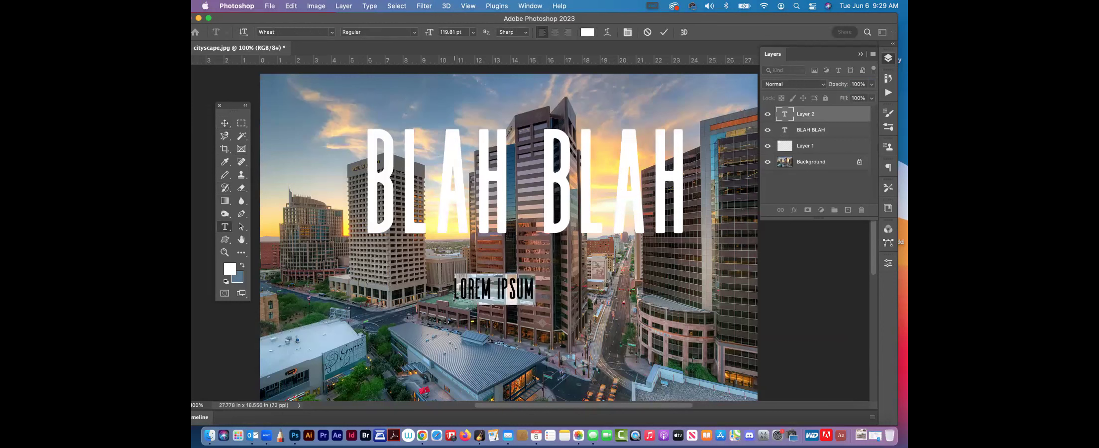
pyautogui.write('B')
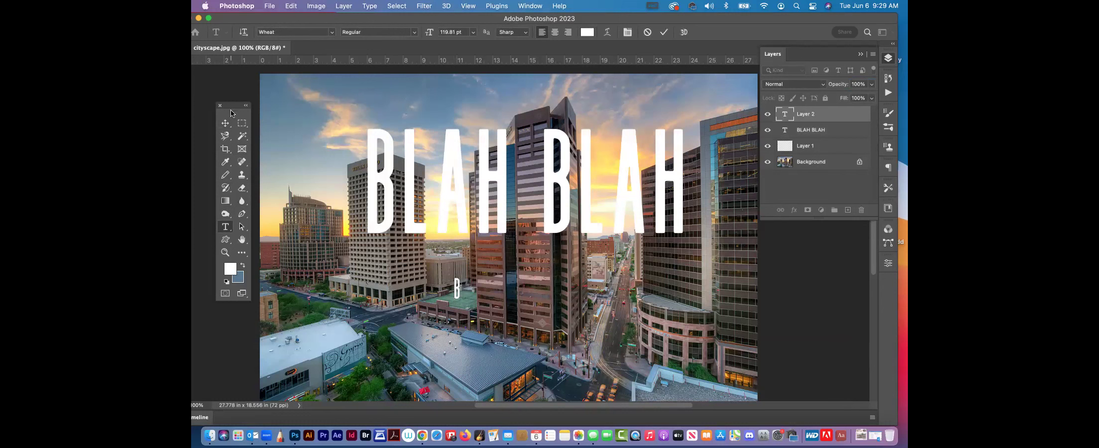
pyautogui.keyDown('shift'); pyautogui.click(849, 131); pyautogui.keyUp('shift')
pyautogui.moveTo(849, 118); pyautogui.dragTo(862, 209)
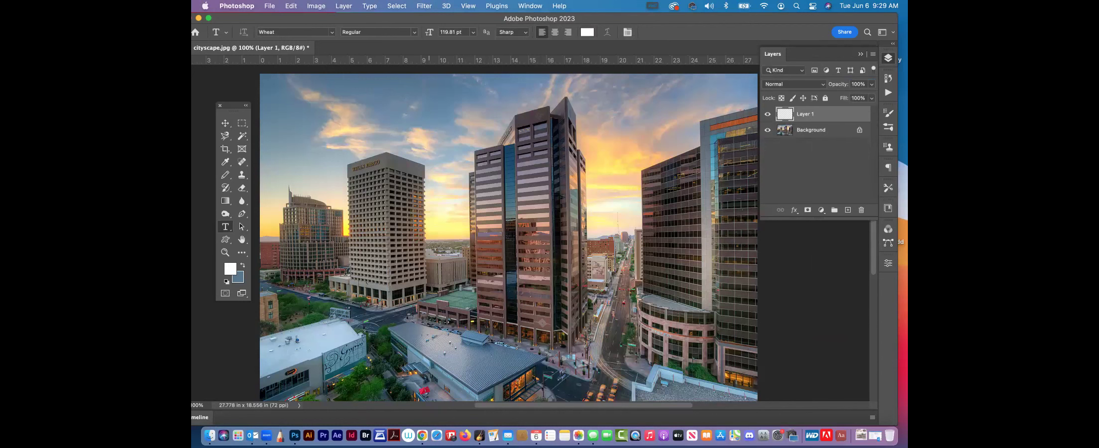
# Step: Draw a closed, curved five-point path over the high-rises with the Pen tool
pyautogui.click(243, 227)
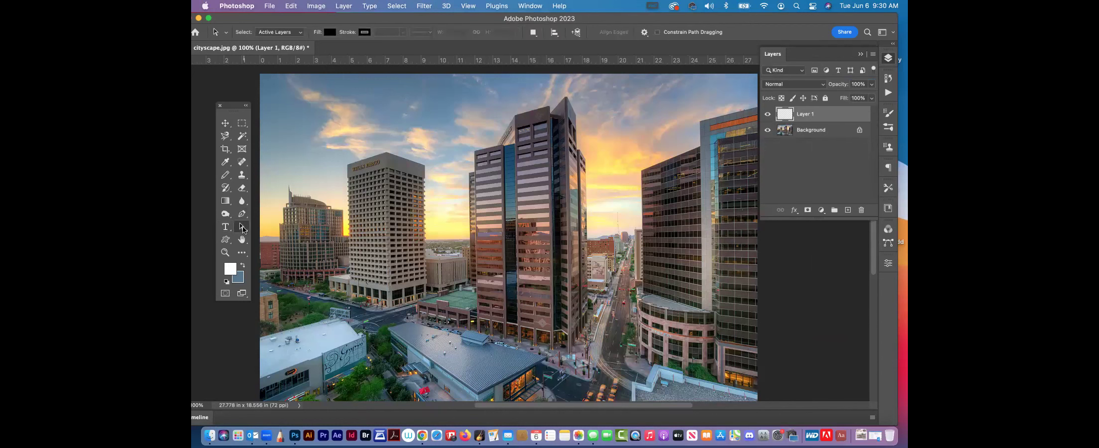
pyautogui.click(294, 226)
pyautogui.click(242, 213)
pyautogui.click(311, 171)
pyautogui.moveTo(452, 155); pyautogui.dragTo(465, 159)
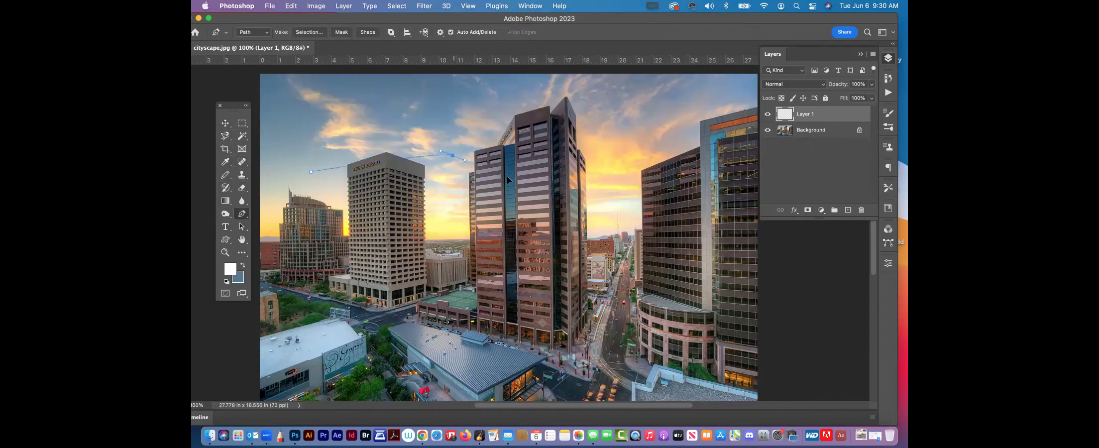
pyautogui.moveTo(618, 234); pyautogui.dragTo(626, 214)
pyautogui.moveTo(554, 326); pyautogui.dragTo(518, 325)
pyautogui.moveTo(360, 268); pyautogui.dragTo(364, 235)
pyautogui.moveTo(311, 171); pyautogui.dragTo(351, 128)
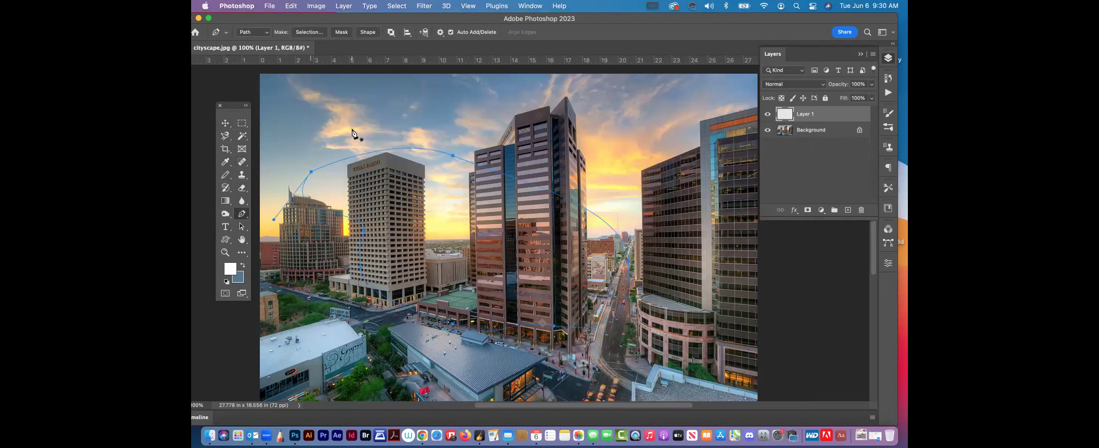
# Step: Move the whole path up and right with the Path Selection tool, its leftmost anchor near the tan high-rise's roof
pyautogui.click(225, 123)
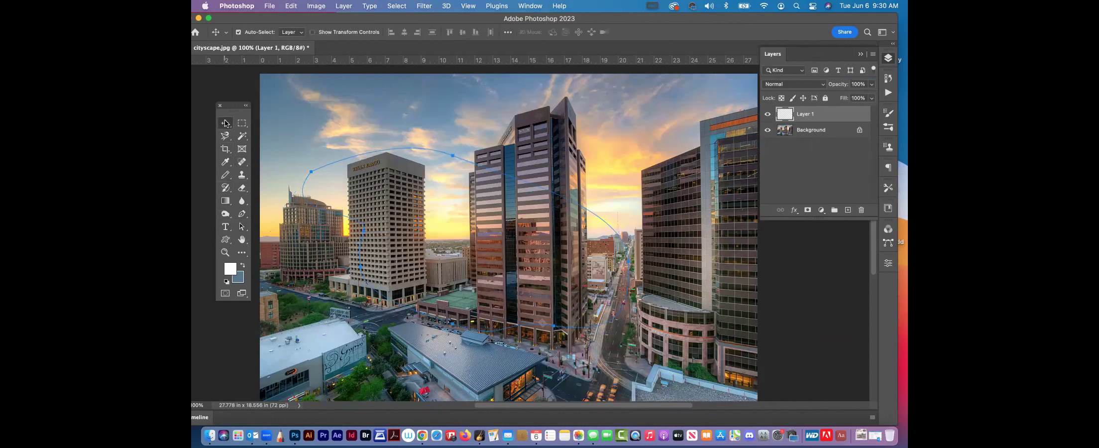
pyautogui.click(241, 227)
pyautogui.moveTo(336, 163); pyautogui.dragTo(535, 165)
pyautogui.moveTo(416, 171); pyautogui.dragTo(359, 151)
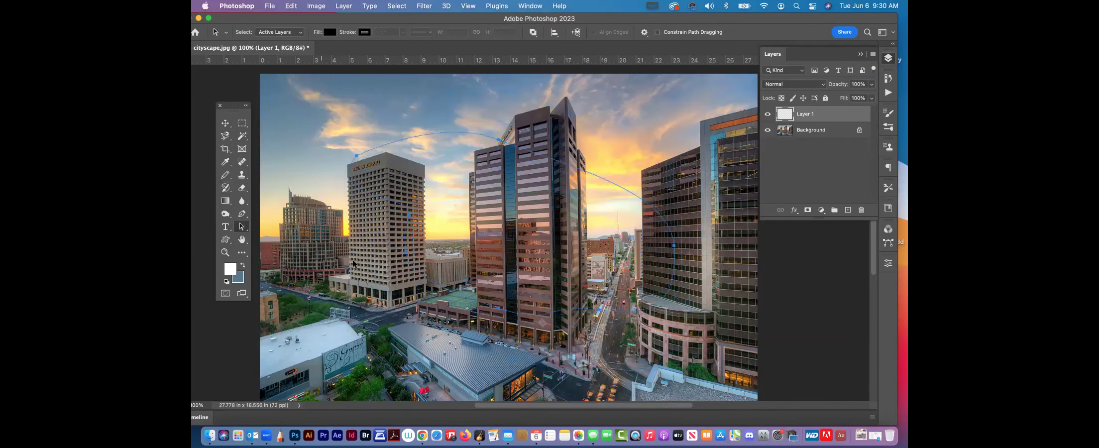
# Step: Reshape the path by moving individual anchor points with the Direct Selection tool
pyautogui.moveTo(247, 230); pyautogui.dragTo(279, 228)
pyautogui.click(383, 242)
pyautogui.moveTo(444, 187); pyautogui.dragTo(431, 189)
pyautogui.moveTo(500, 142); pyautogui.dragTo(479, 92)
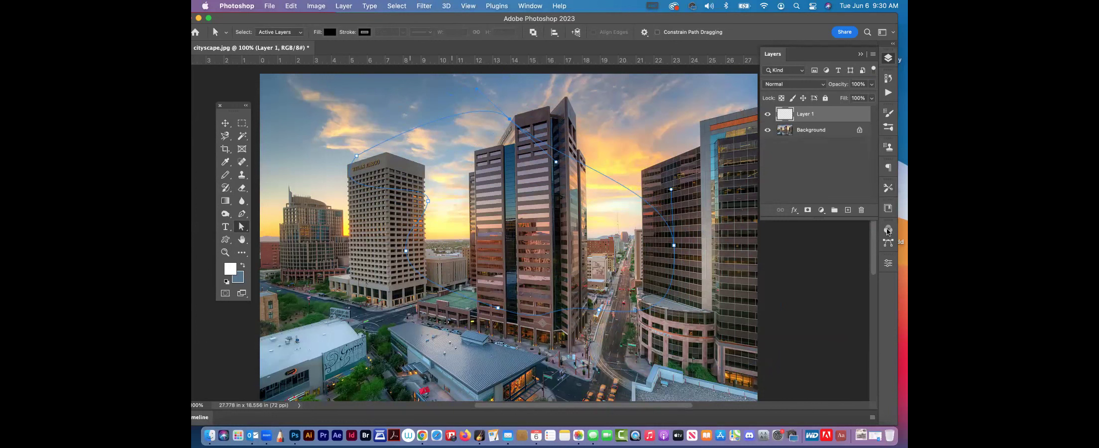
# Step: Delete the reshaped work path and return to the Move tool with no layer selected
pyautogui.click(889, 242)
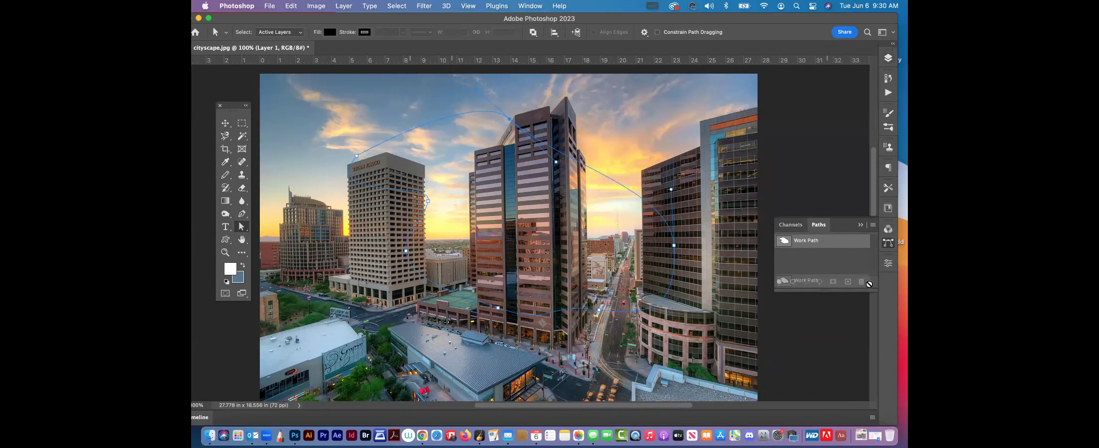
pyautogui.click(226, 122)
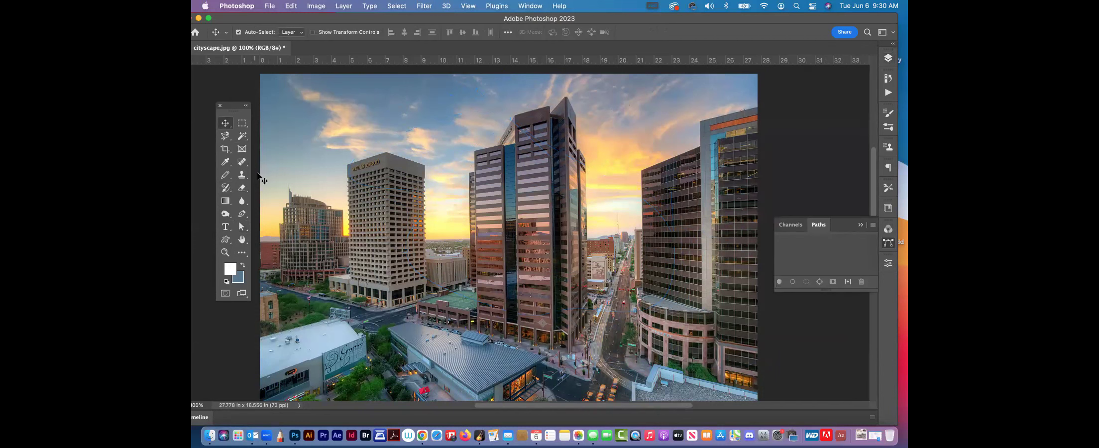
# Step: Look through the path selection, Custom Shape and Hand tools, including the Rotate View variant, and return to the Move tool
pyautogui.click(242, 228)
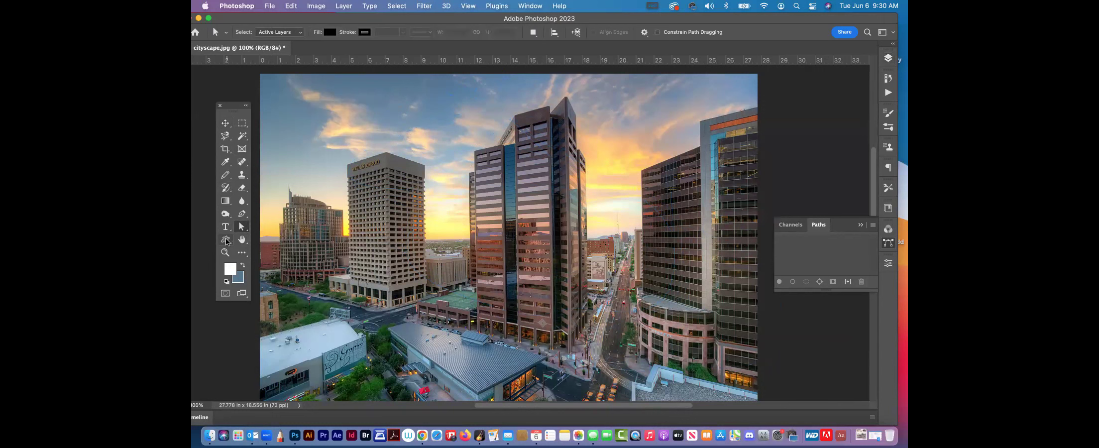
pyautogui.click(226, 240)
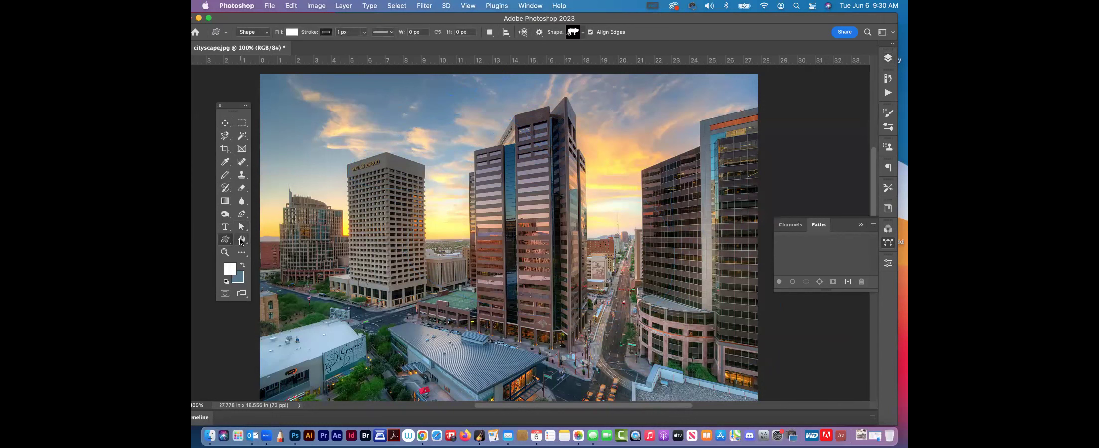
pyautogui.click(241, 240)
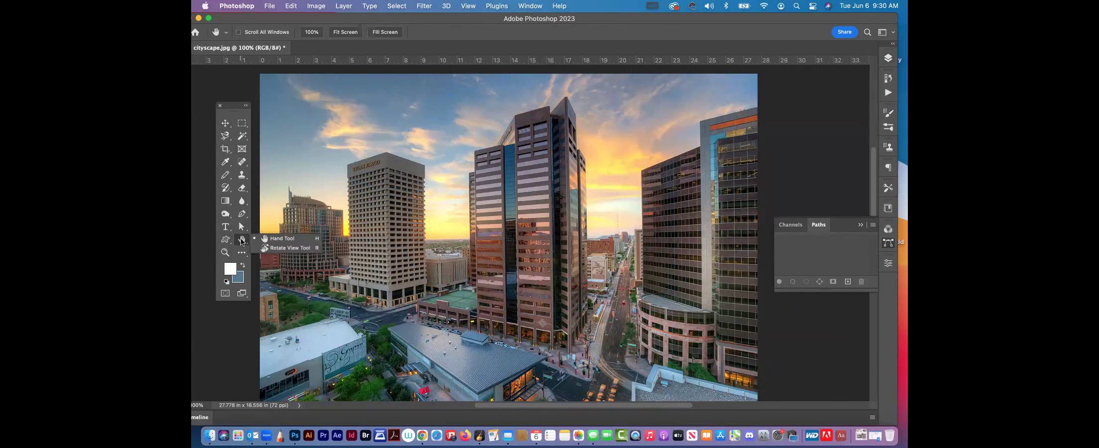
pyautogui.click(226, 123)
# Step: Rotate the canvas view to 16° with the Rotate View tool, reset the rotation and return to the Move tool
pyautogui.press('r')
pyautogui.moveTo(396, 218); pyautogui.dragTo(431, 172)
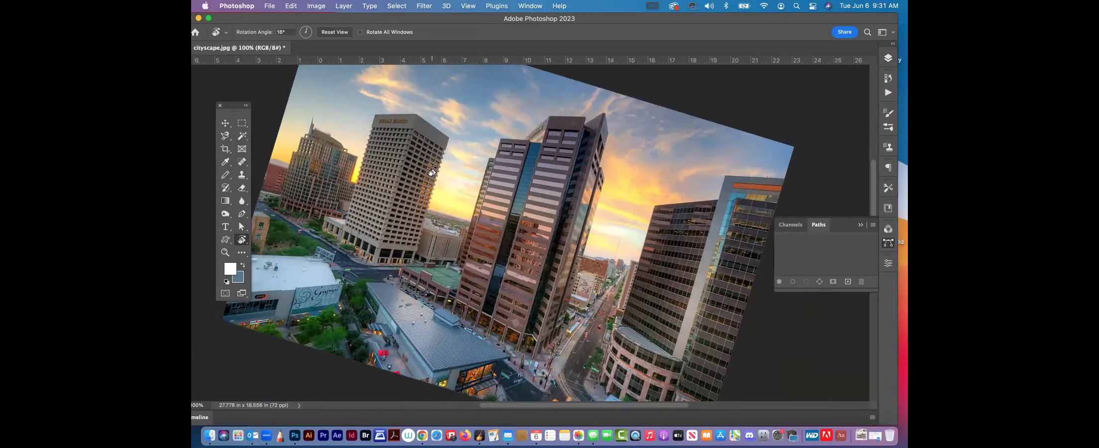
pyautogui.press('Escape')
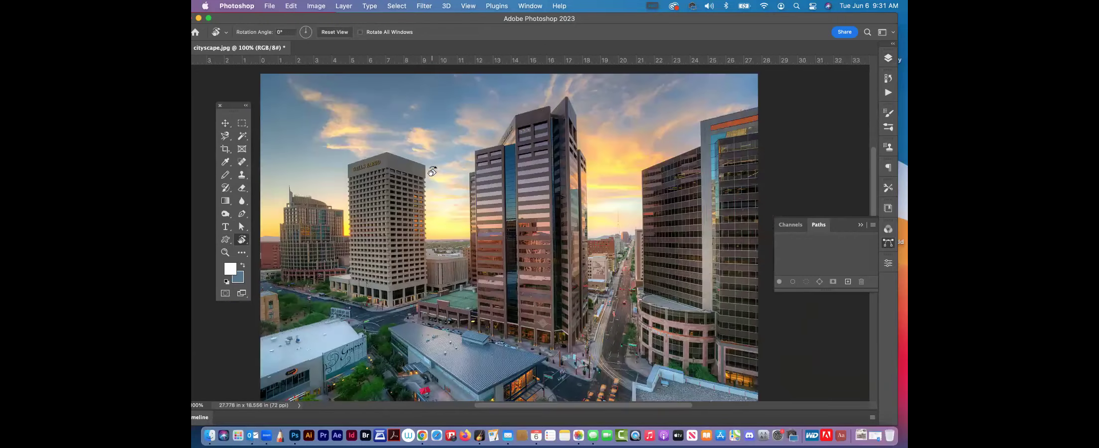
pyautogui.click(227, 125)
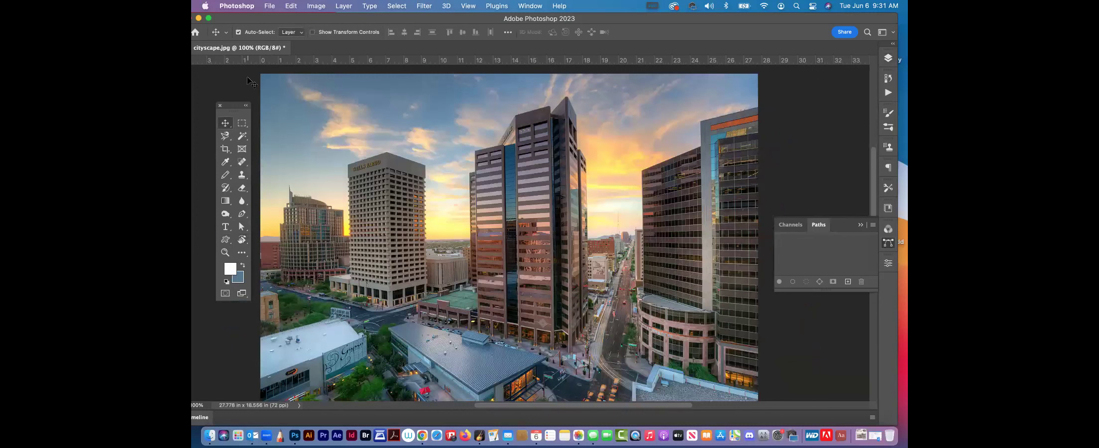
# Step: Pan the cityscape photo within the canvas and enlarge the view to about 118% with the Zoom tool
pyautogui.click(242, 241)
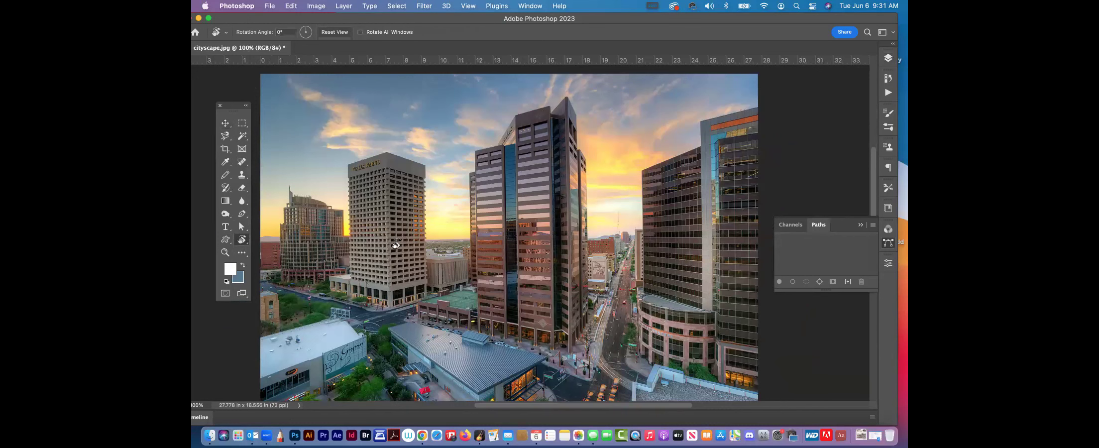
pyautogui.moveTo(409, 242)
pyautogui.mouseDown()
pyautogui.moveTo(406, 320)
pyautogui.moveTo(437, 237)
pyautogui.moveTo(423, 233)
pyautogui.mouseUp()
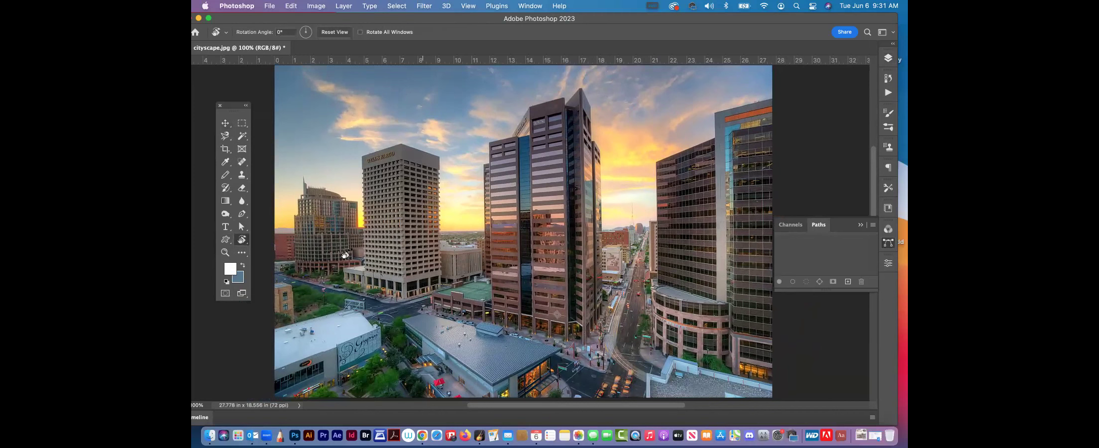
pyautogui.click(225, 253)
pyautogui.moveTo(456, 178); pyautogui.dragTo(295, 262)
# Step: Look at the Customize Toolbar settings and leave them without making changes
pyautogui.click(241, 253)
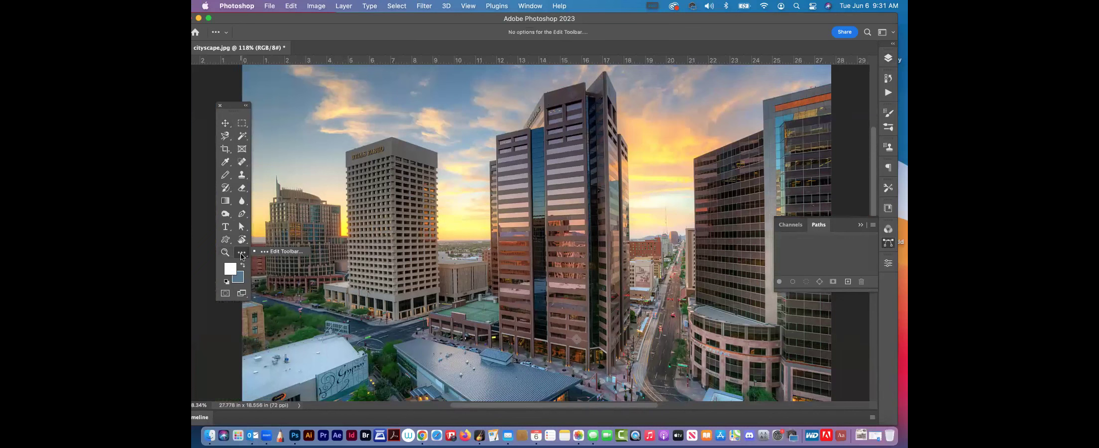
pyautogui.click(293, 253)
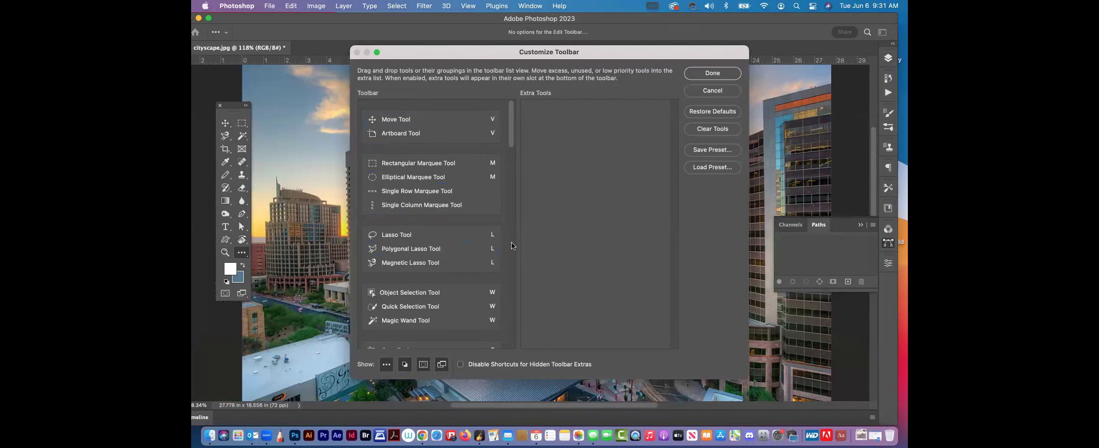
pyautogui.click(711, 92)
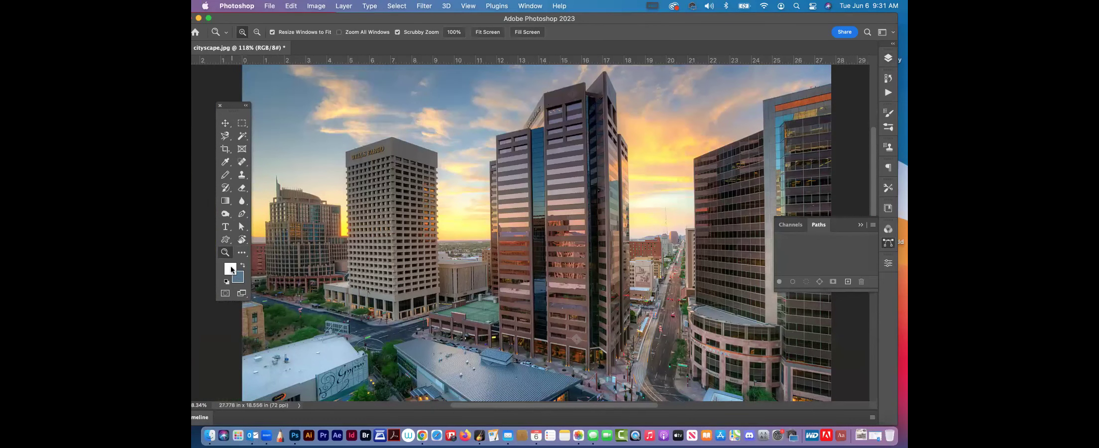
# Step: Try Full Screen Mode With Menu Bar, decline Full Screen Mode, and return to Standard Screen Mode
pyautogui.click(242, 294)
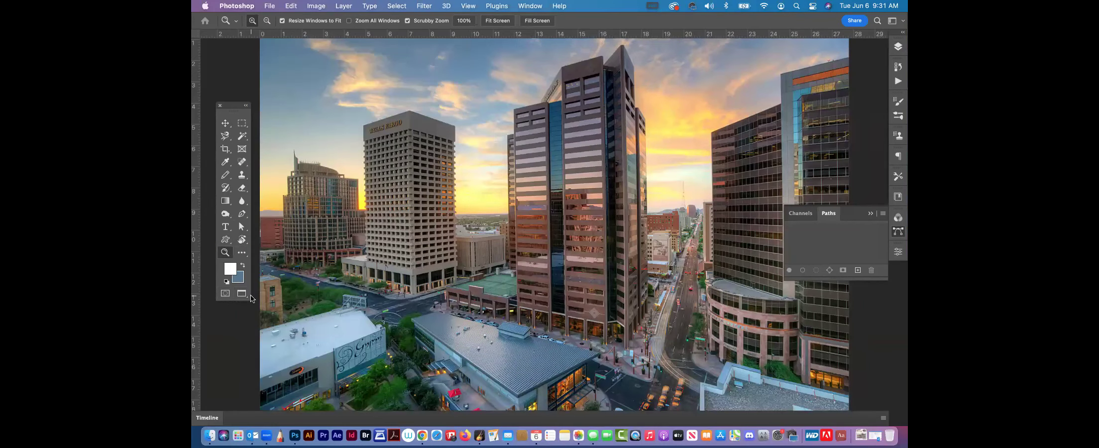
pyautogui.click(243, 294)
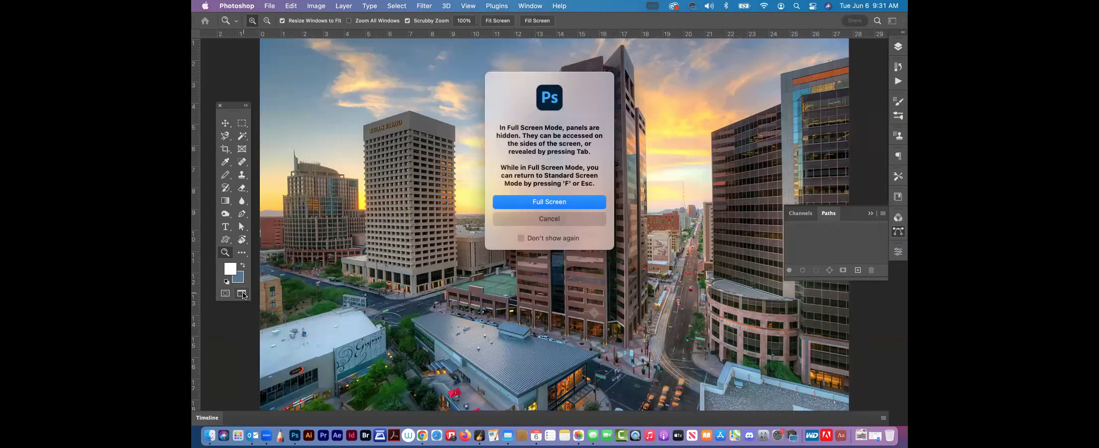
pyautogui.click(551, 219)
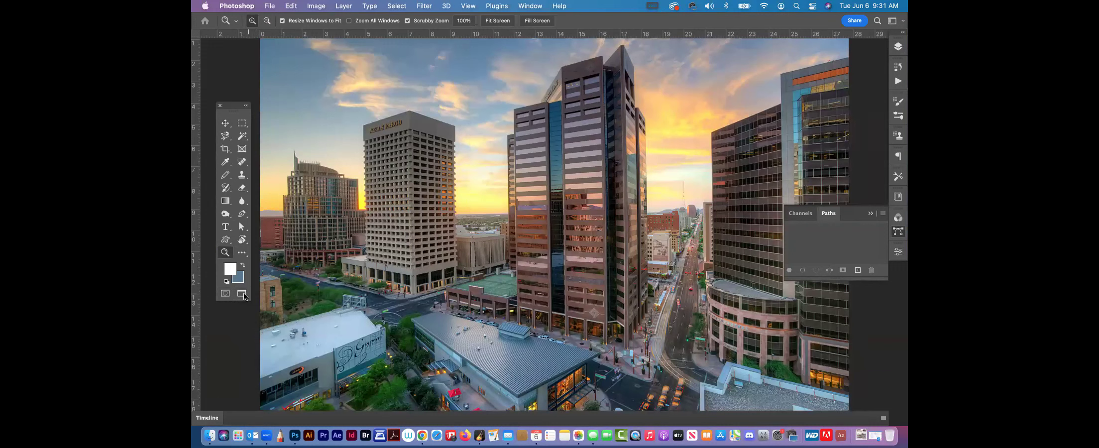
pyautogui.rightClick(243, 295)
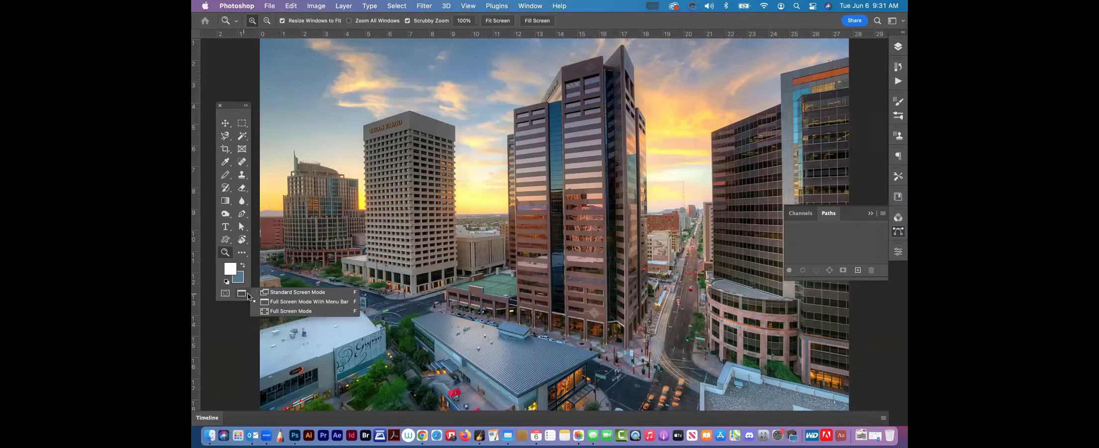
pyautogui.click(296, 292)
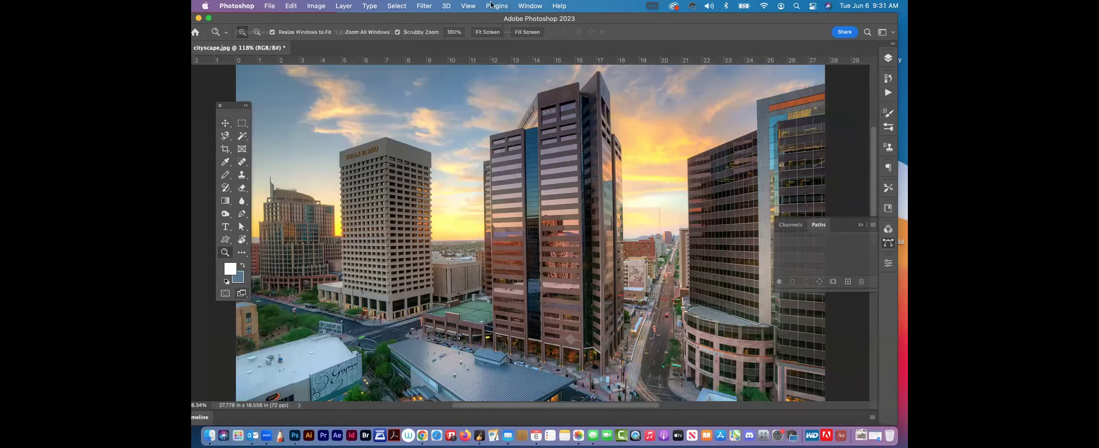
# Step: Reduce the view to about 107% with the Zoom tool and activate the Polygonal Lasso tool
pyautogui.click(225, 252)
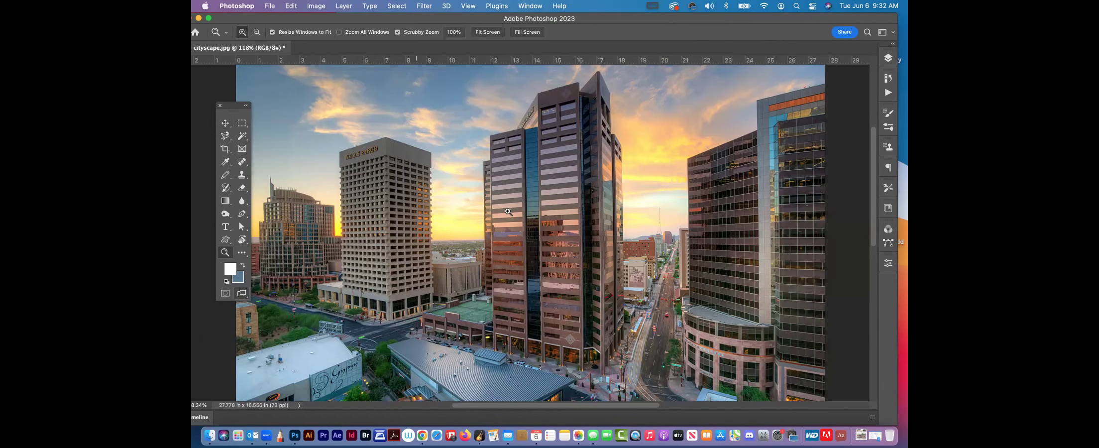
pyautogui.moveTo(531, 236)
pyautogui.mouseDown()
pyautogui.moveTo(541, 247)
pyautogui.moveTo(527, 246)
pyautogui.mouseUp()
pyautogui.click(225, 136)
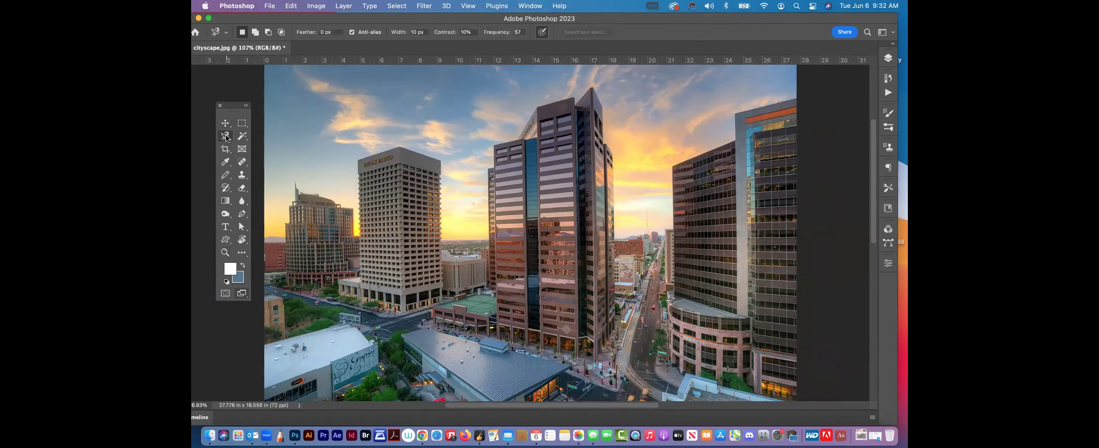
pyautogui.click(266, 145)
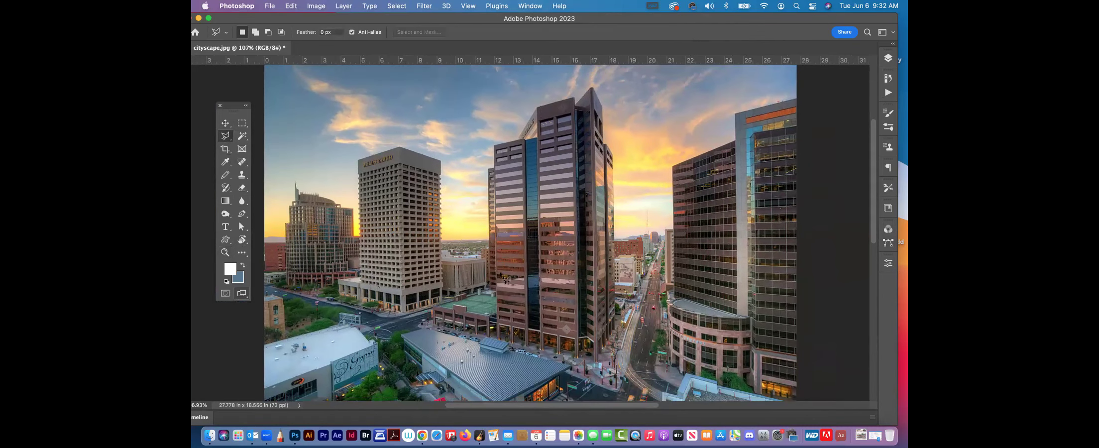
# Step: Unlock the Background layer and delete Layer 1
pyautogui.click(889, 59)
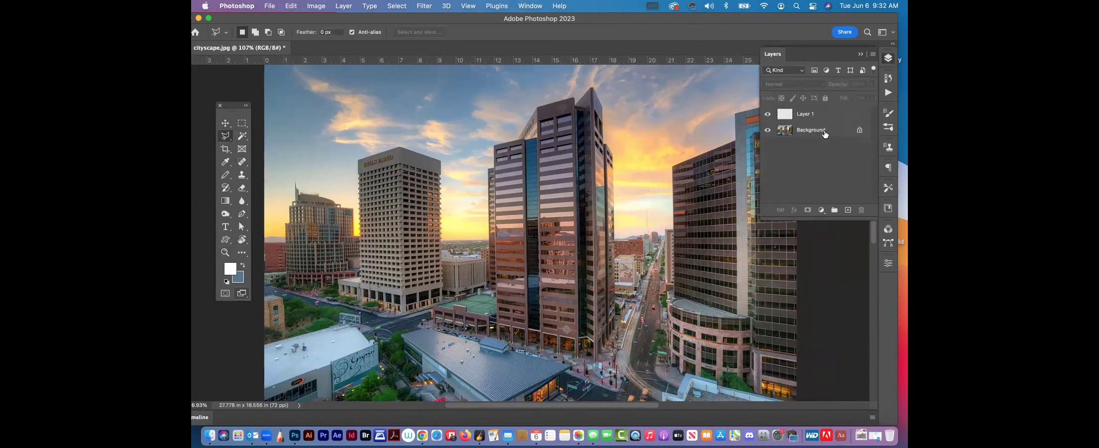
pyautogui.click(860, 132)
pyautogui.moveTo(826, 118); pyautogui.dragTo(862, 209)
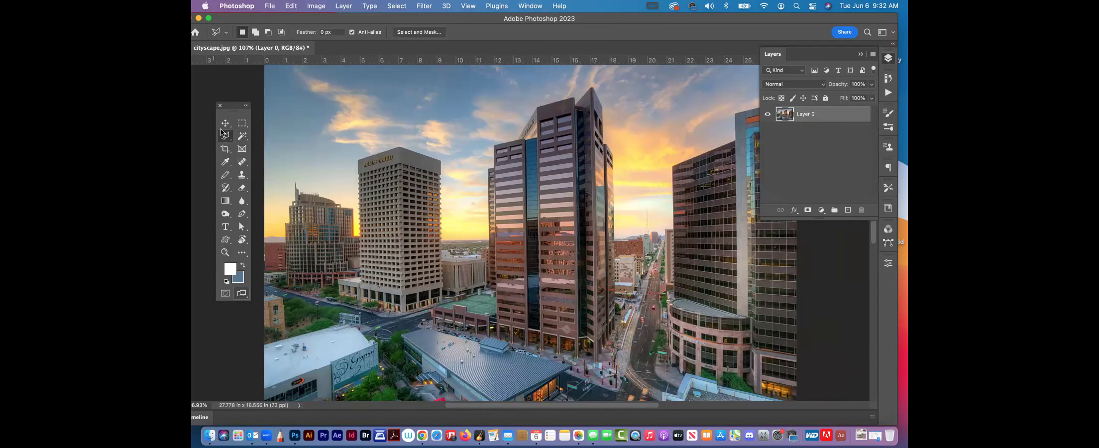
# Step: Start a Polygonal Lasso outline on the central tower and trace its roofline over both peaks
pyautogui.click(490, 289)
pyautogui.moveTo(574, 95); pyautogui.dragTo(574, 96)
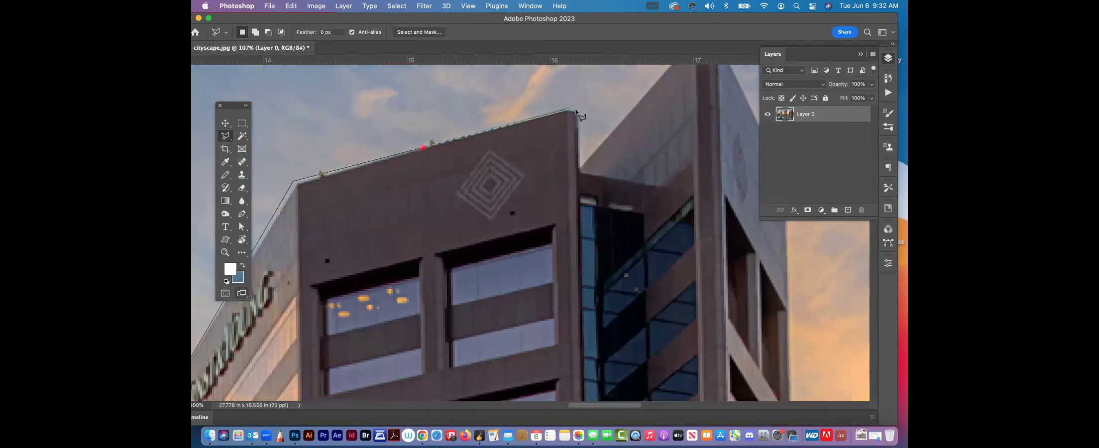
pyautogui.click(578, 111)
pyautogui.moveTo(581, 164); pyautogui.dragTo(523, 250)
pyautogui.click(521, 251)
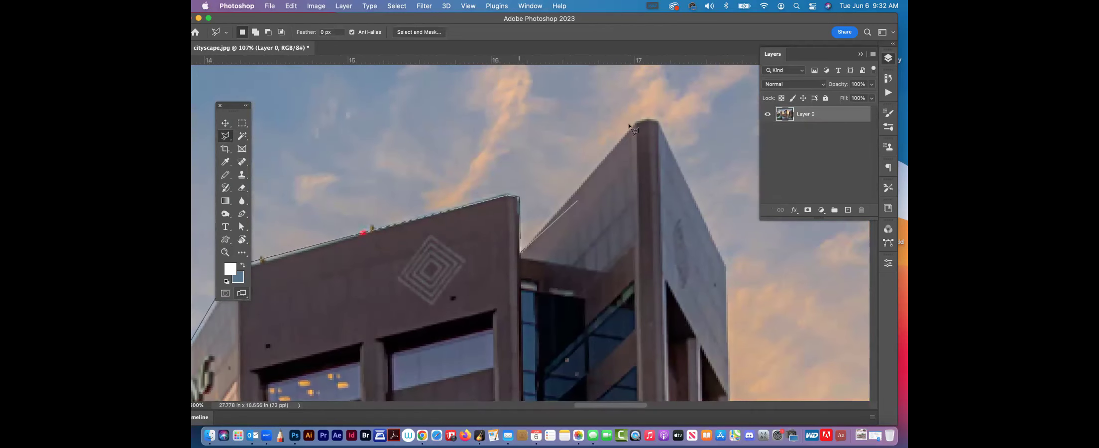
pyautogui.click(638, 119)
pyautogui.click(727, 269)
# Step: Continue the lasso outline down the central tower's right edge to its front corner at street level
pyautogui.moveTo(710, 236); pyautogui.dragTo(633, 73)
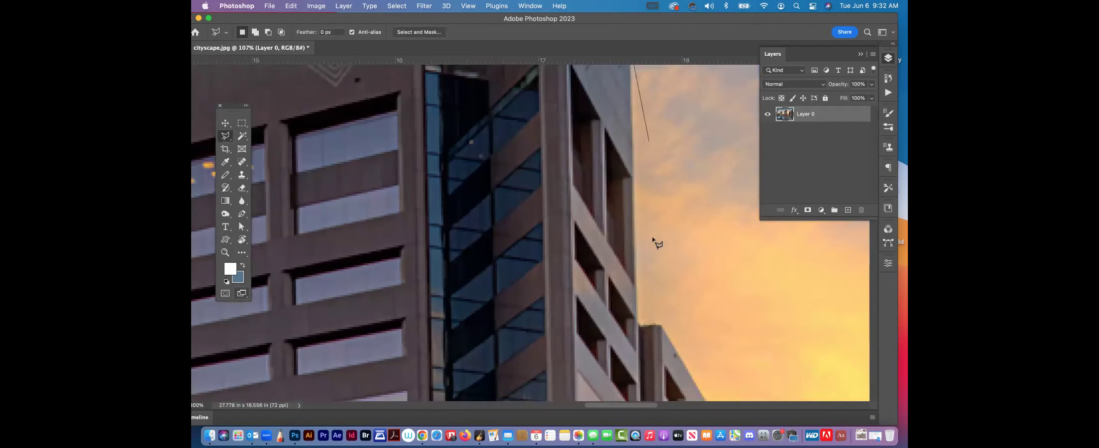
pyautogui.click(639, 324)
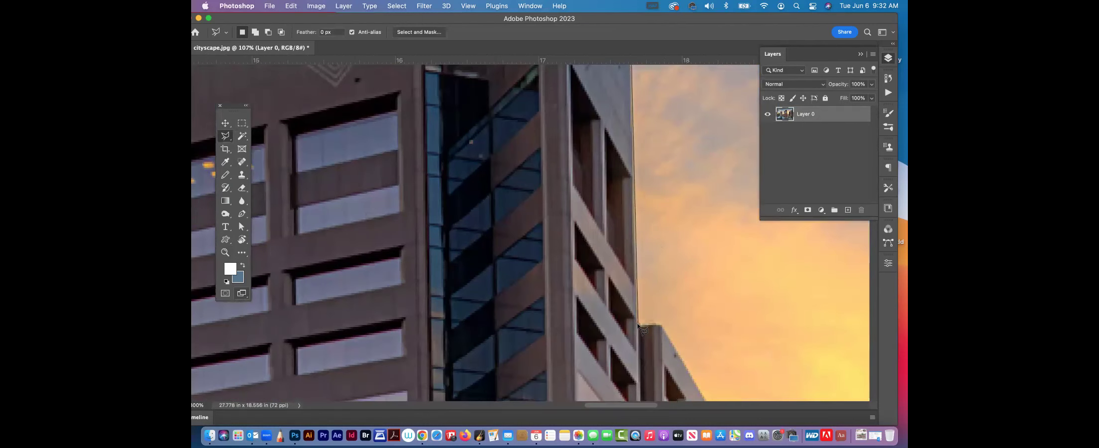
pyautogui.moveTo(662, 325); pyautogui.dragTo(530, 85)
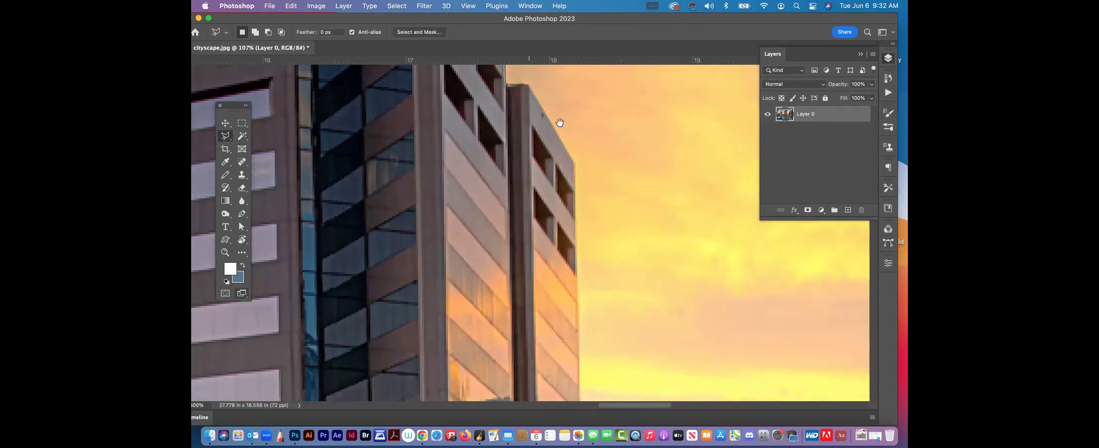
pyautogui.click(575, 164)
pyautogui.moveTo(596, 233); pyautogui.dragTo(596, 91)
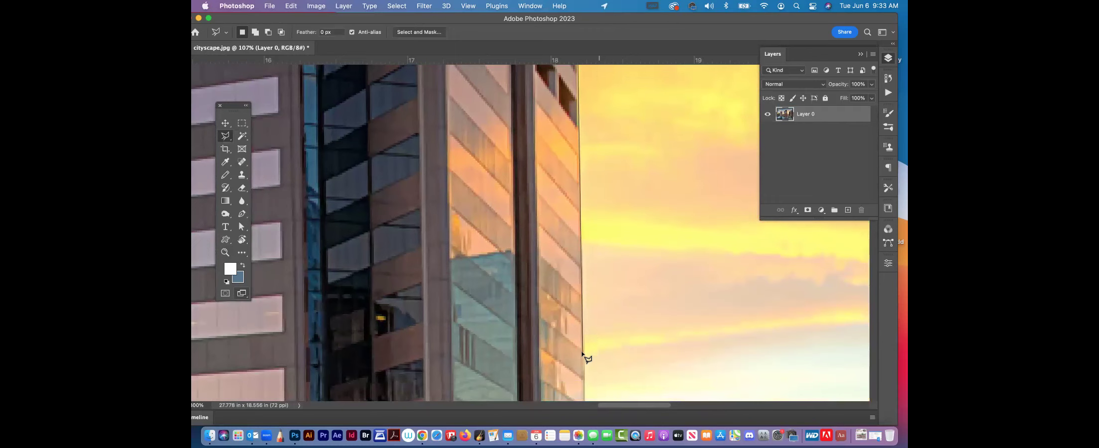
pyautogui.moveTo(584, 352); pyautogui.dragTo(597, 204)
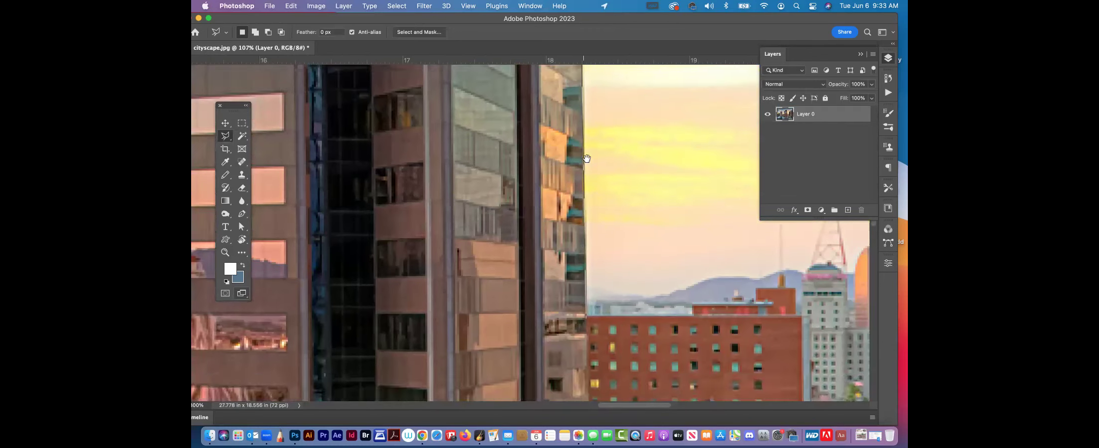
pyautogui.scroll(-10, 585, 342)
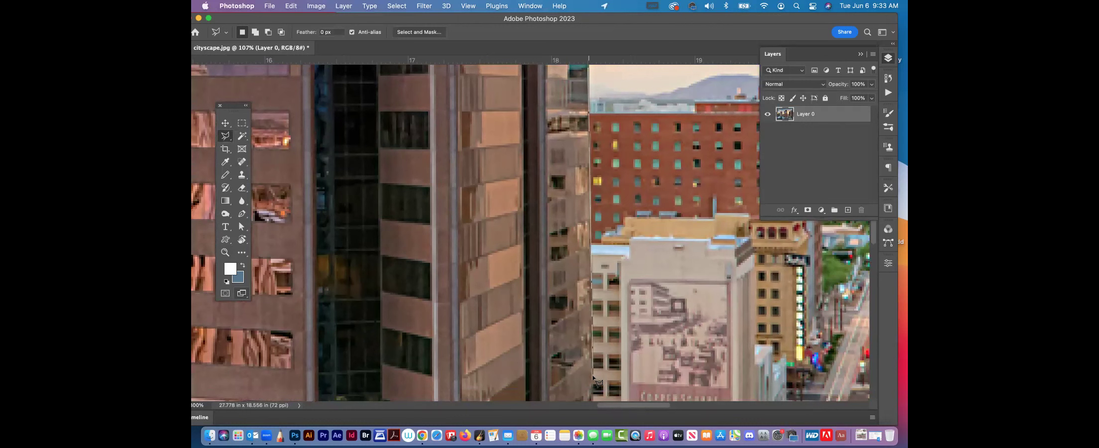
pyautogui.scroll(-10, 598, 373)
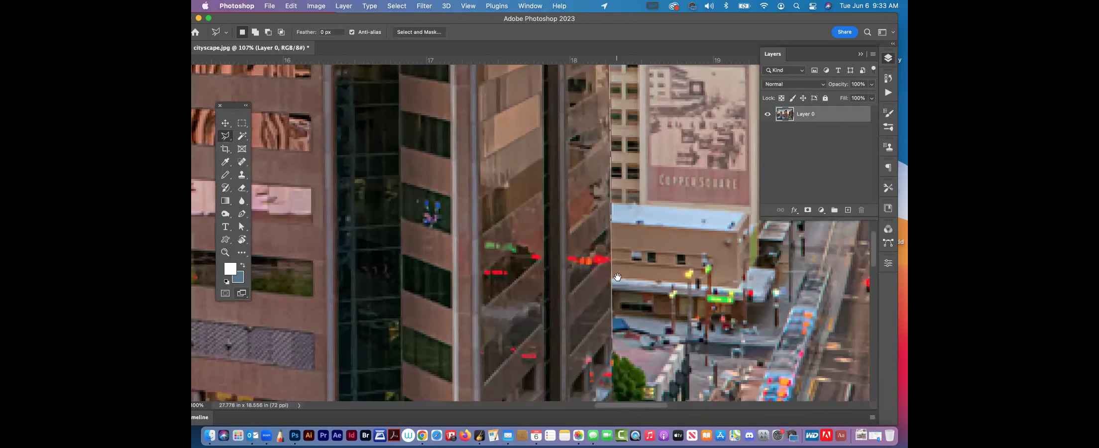
pyautogui.scroll(-10, 618, 277)
pyautogui.click(617, 319)
pyautogui.scroll(-10, 628, 323)
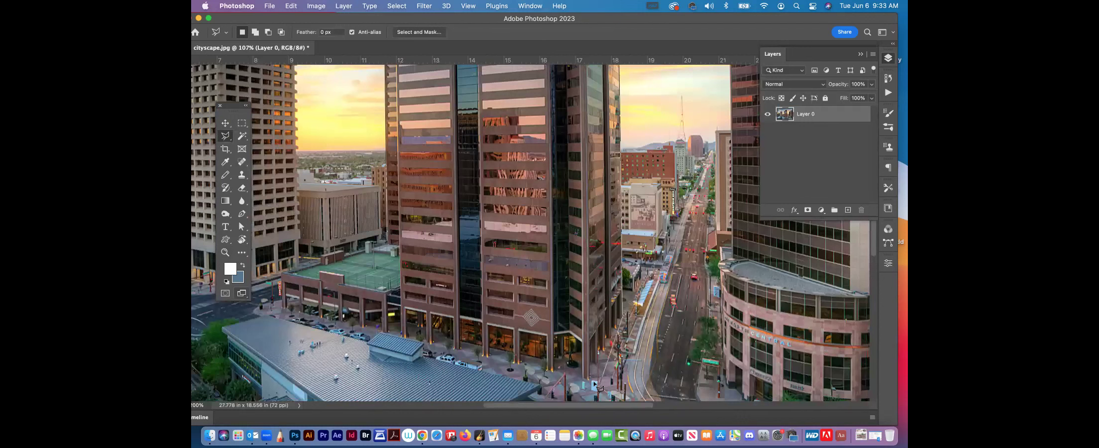
pyautogui.click(589, 380)
# Step: Trace the central tower's base and left side, correcting a misplaced point, and close the selection
pyautogui.click(401, 339)
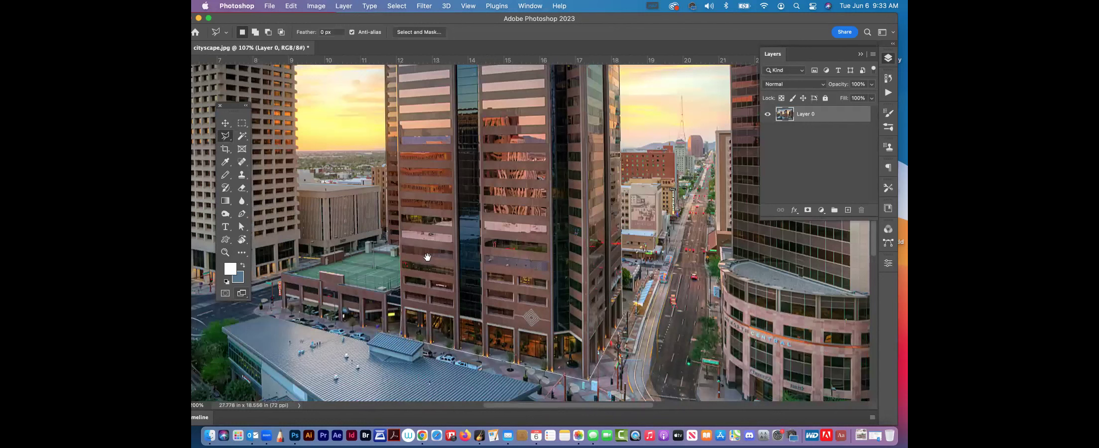
pyautogui.scroll(5, 401, 338)
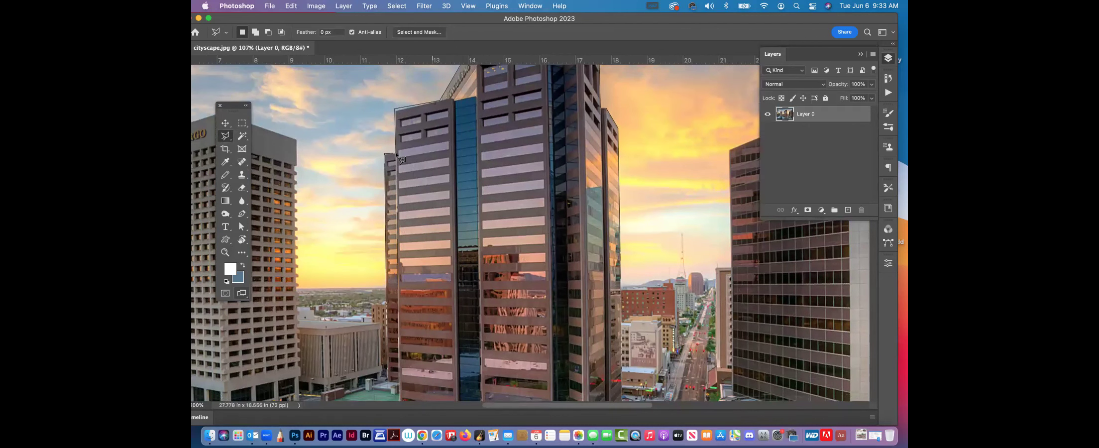
pyautogui.scroll(-10, 423, 150)
pyautogui.scroll(1, 453, 145)
pyautogui.press('BackSpace')
pyautogui.click(401, 184)
pyautogui.doubleClick(388, 184)
# Step: Cut the selected central tower out of Layer 0 and paste it onto a layer of its own
pyautogui.scroll(10, 517, 191)
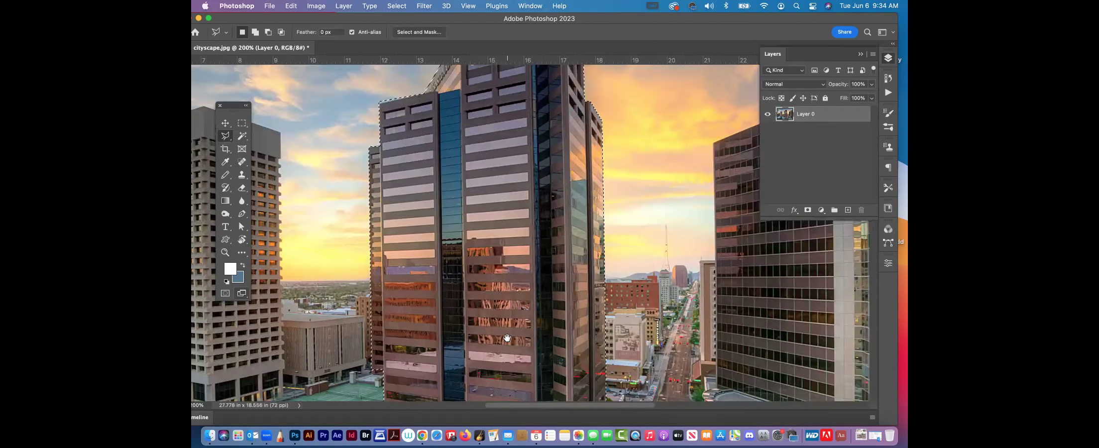
pyautogui.scroll(-6, 521, 197)
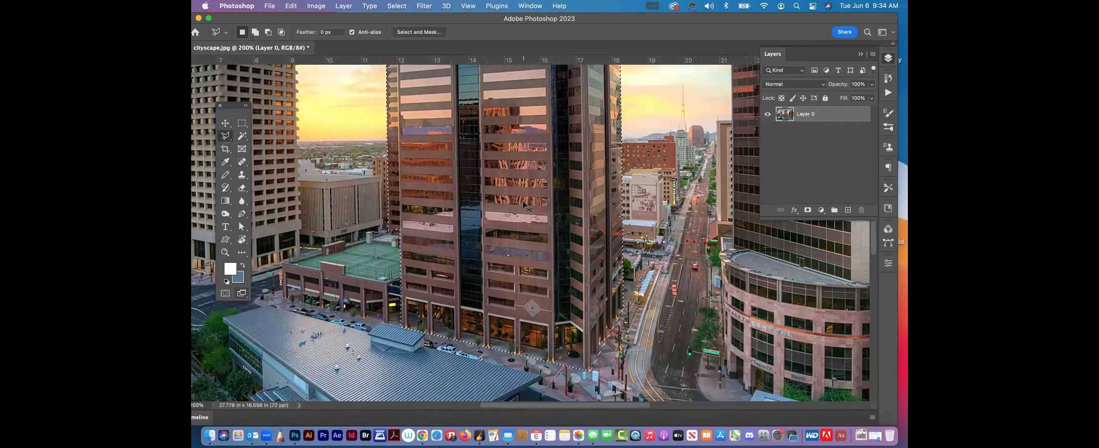
pyautogui.press('super+minus')
pyautogui.press('super+minus')
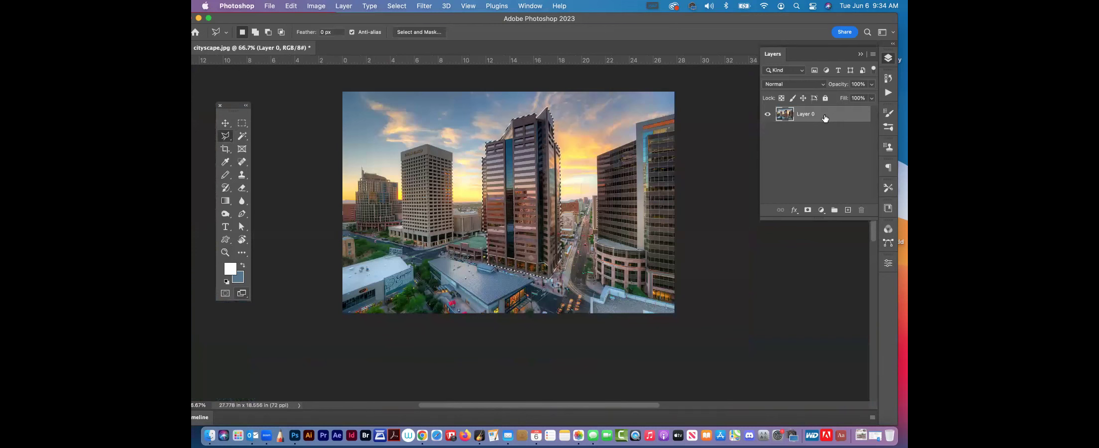
pyautogui.press('BackSpace')
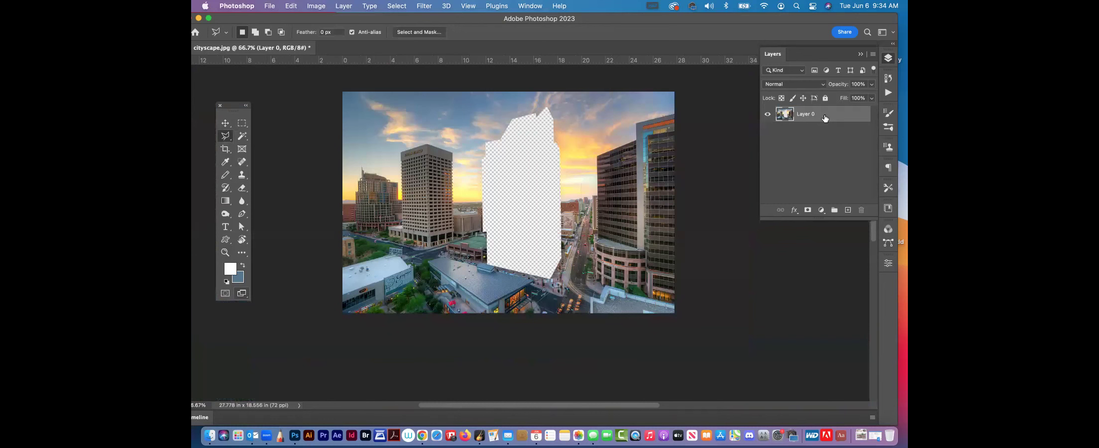
pyautogui.press('super+v')
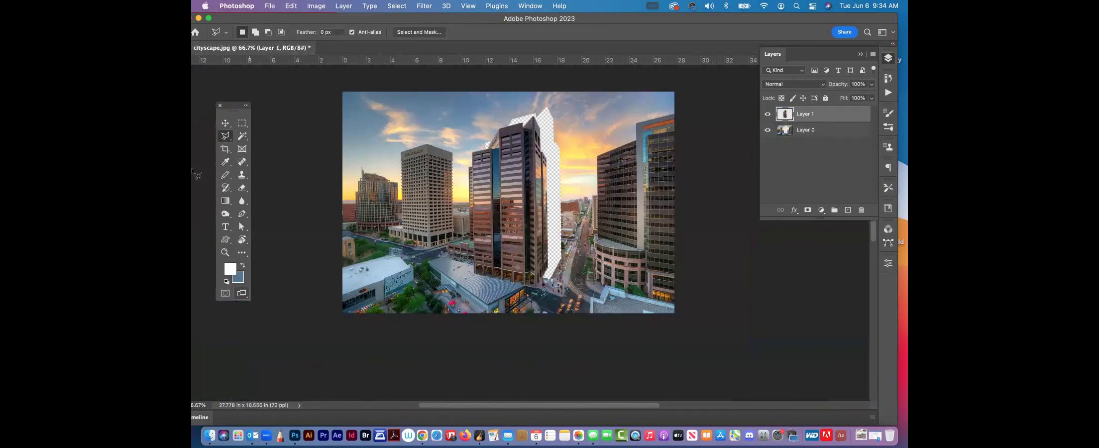
# Step: Move the pasted tower over the buildings at the photo's left side and make Layer 0 active
pyautogui.click(225, 123)
pyautogui.moveTo(568, 215)
pyautogui.mouseDown()
pyautogui.moveTo(531, 223)
pyautogui.moveTo(516, 188)
pyautogui.moveTo(563, 199)
pyautogui.moveTo(418, 185)
pyautogui.mouseUp()
pyautogui.click(587, 142)
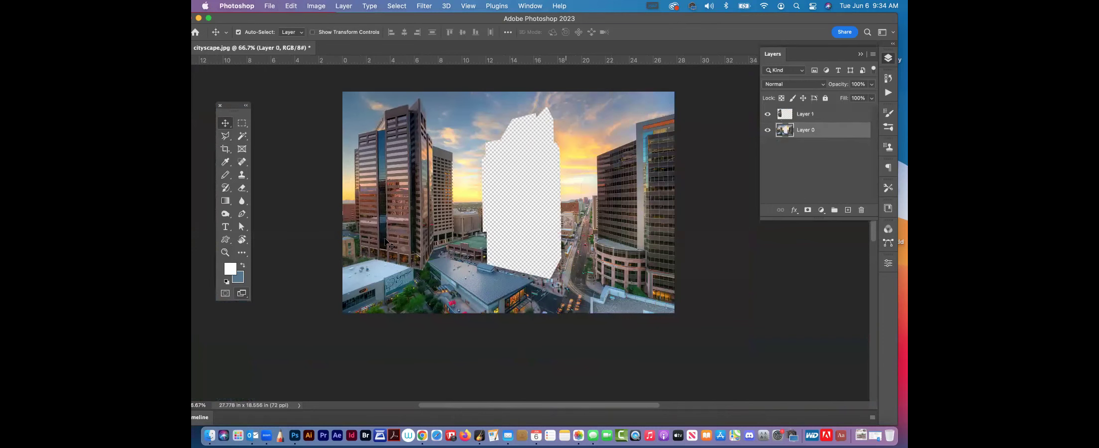
# Step: Set up the Clone Stamp tool with a soft-edged brush for repairing the gap in Layer 0
pyautogui.click(225, 252)
pyautogui.moveTo(545, 210); pyautogui.dragTo(588, 211)
pyautogui.scroll(3, 587, 211)
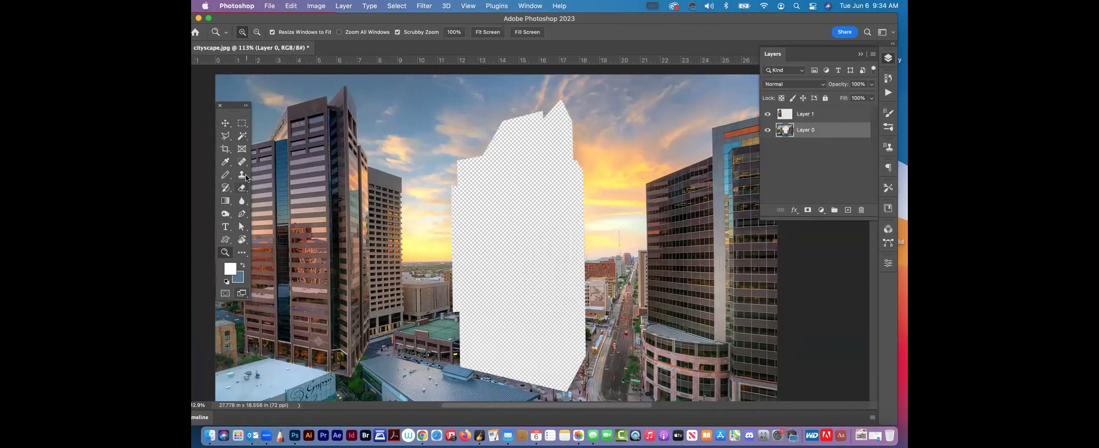
pyautogui.click(246, 178)
pyautogui.keyDown('alt'); pyautogui.click(379, 166); pyautogui.keyUp('alt')
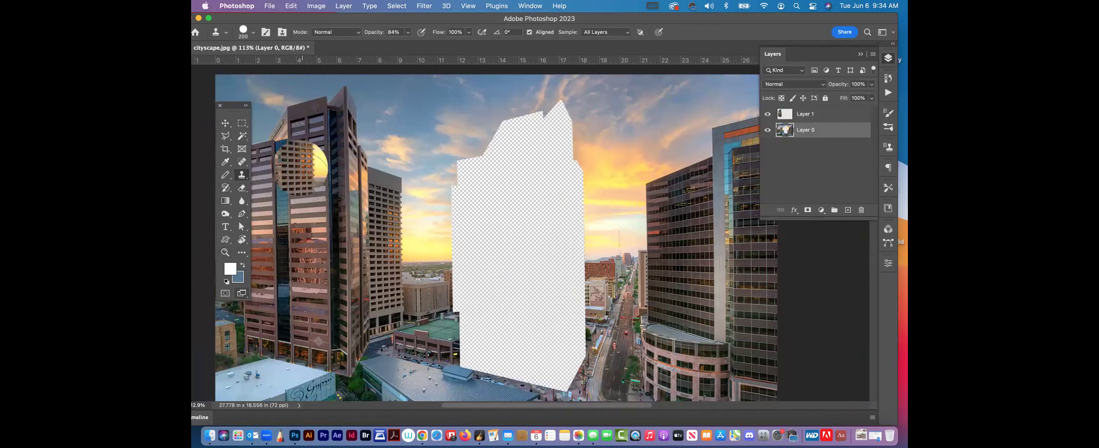
pyautogui.click(254, 34)
pyautogui.moveTo(301, 85); pyautogui.dragTo(242, 84)
pyautogui.click(378, 20)
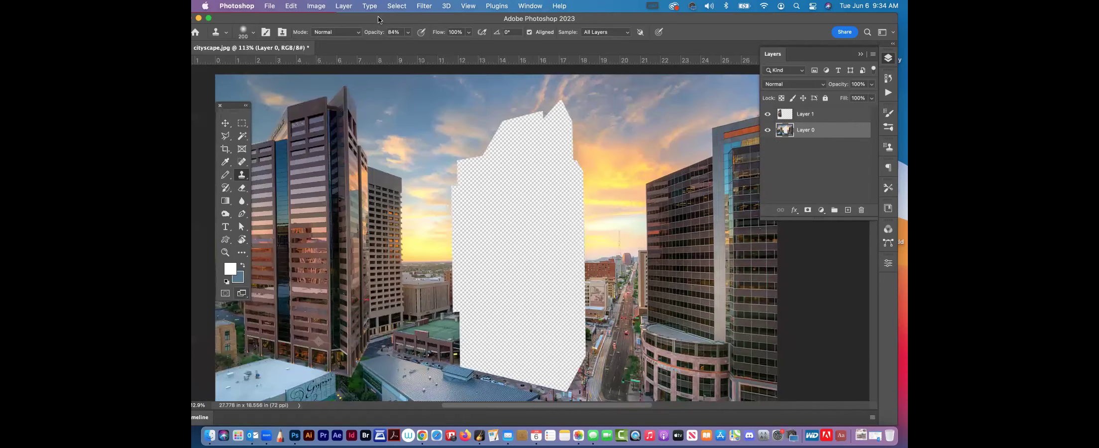
pyautogui.moveTo(380, 21)
pyautogui.mouseDown()
pyautogui.moveTo(402, 21)
pyautogui.moveTo(389, 23)
pyautogui.mouseUp()
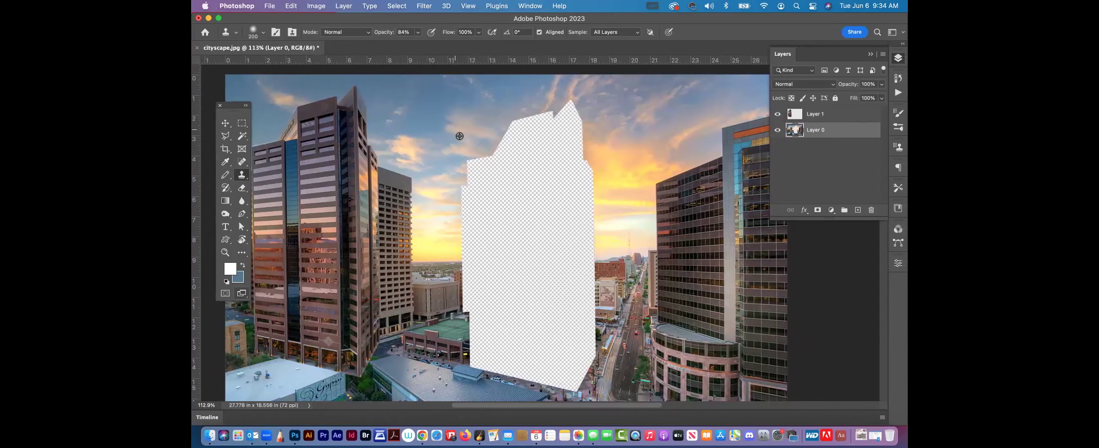
# Step: Sample the blue sky beside the gap and clone it over the cut-out tower's pointed top
pyautogui.keyDown('alt'); pyautogui.click(439, 120); pyautogui.keyUp('alt')
pyautogui.moveTo(503, 122)
pyautogui.mouseDown()
pyautogui.moveTo(574, 122)
pyautogui.moveTo(506, 127)
pyautogui.moveTo(586, 115)
pyautogui.moveTo(485, 122)
pyautogui.mouseUp()
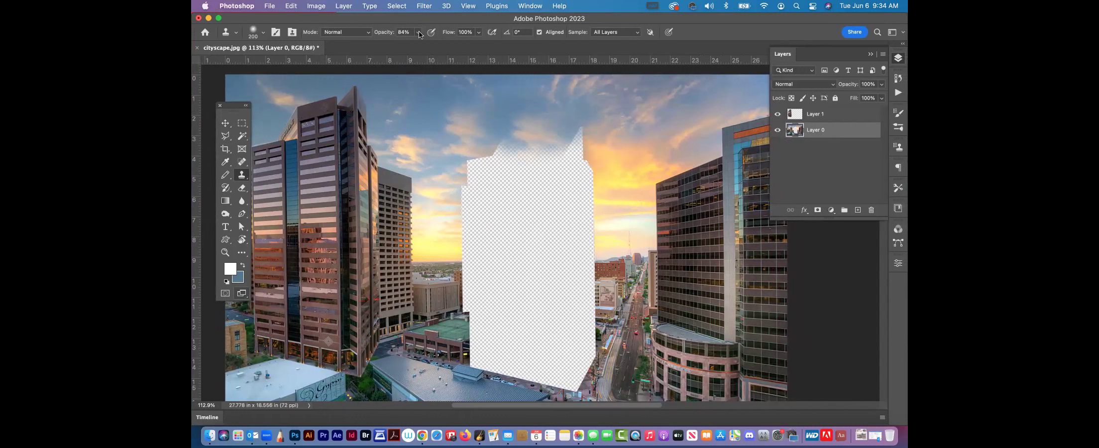
pyautogui.moveTo(588, 144)
pyautogui.mouseDown()
pyautogui.moveTo(572, 134)
pyautogui.moveTo(606, 123)
pyautogui.moveTo(478, 142)
pyautogui.moveTo(576, 138)
pyautogui.moveTo(580, 149)
pyautogui.mouseUp()
# Step: Clone clouds and sunset sky from both sides of the gap across its upper shoulders
pyautogui.keyDown('alt'); pyautogui.click(442, 155); pyautogui.keyUp('alt')
pyautogui.moveTo(448, 164)
pyautogui.mouseDown()
pyautogui.moveTo(517, 162)
pyautogui.moveTo(470, 175)
pyautogui.moveTo(605, 173)
pyautogui.moveTo(567, 178)
pyautogui.mouseUp()
pyautogui.moveTo(621, 177)
pyautogui.mouseDown()
pyautogui.moveTo(536, 177)
pyautogui.moveTo(595, 154)
pyautogui.moveTo(567, 155)
pyautogui.mouseUp()
pyautogui.keyDown('alt'); pyautogui.click(610, 173); pyautogui.keyUp('alt')
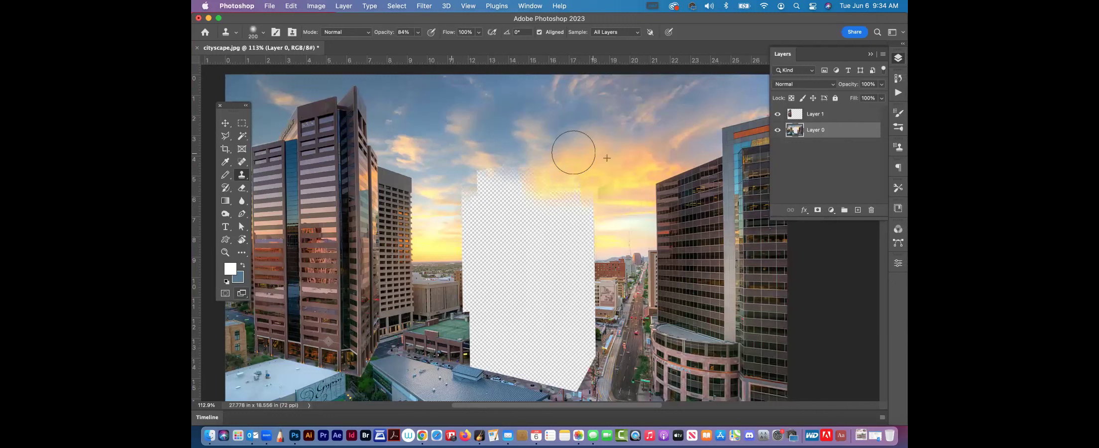
pyautogui.moveTo(469, 186)
pyautogui.mouseDown()
pyautogui.moveTo(517, 182)
pyautogui.moveTo(484, 185)
pyautogui.mouseUp()
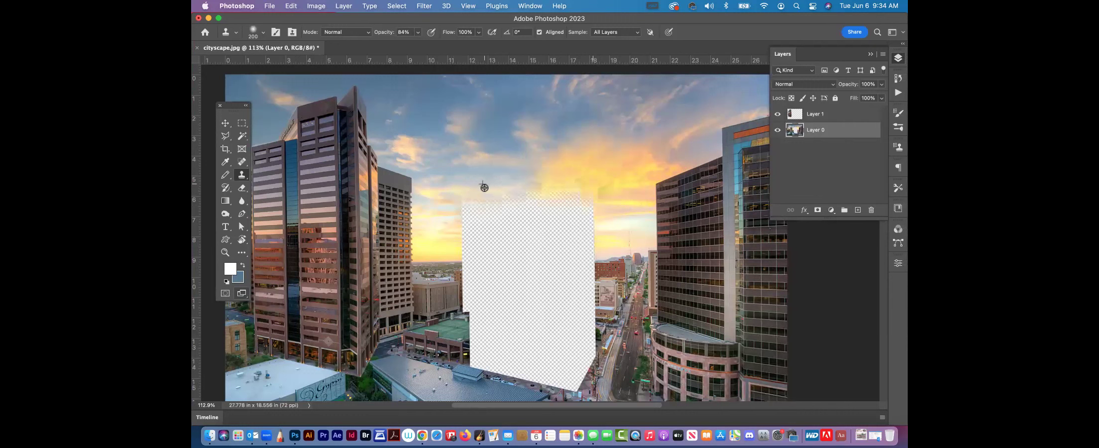
pyautogui.click(528, 210)
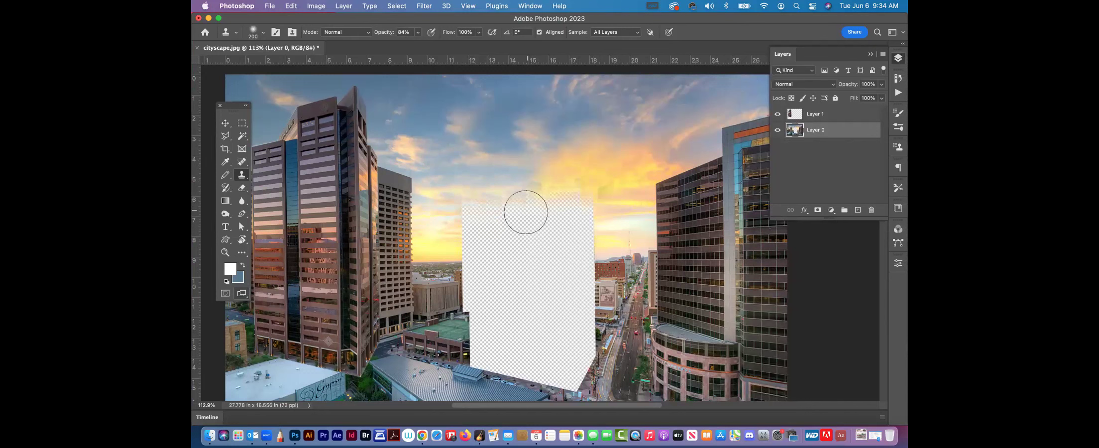
pyautogui.click(456, 216)
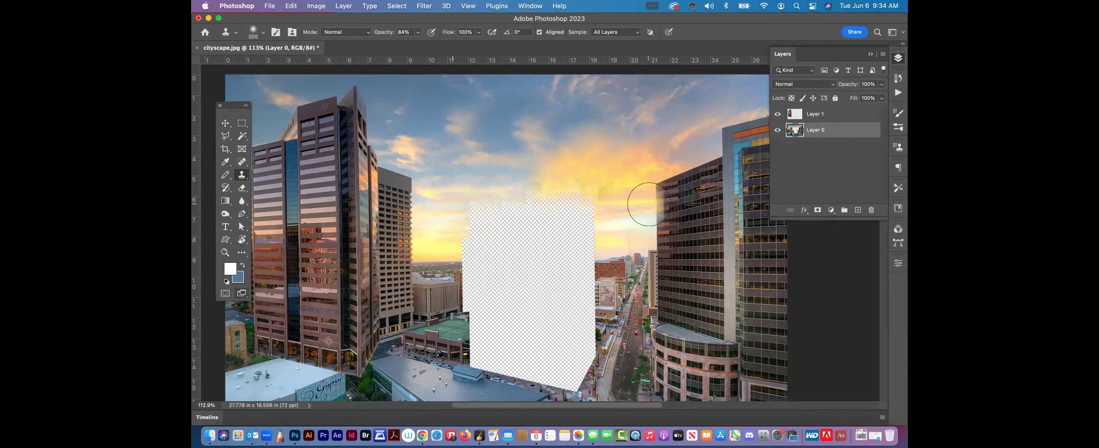
# Step: Clone more sky along the gap's upper-left edge, undoing a stamp of darker blue sky
pyautogui.keyDown('alt'); pyautogui.click(496, 128); pyautogui.keyUp('alt')
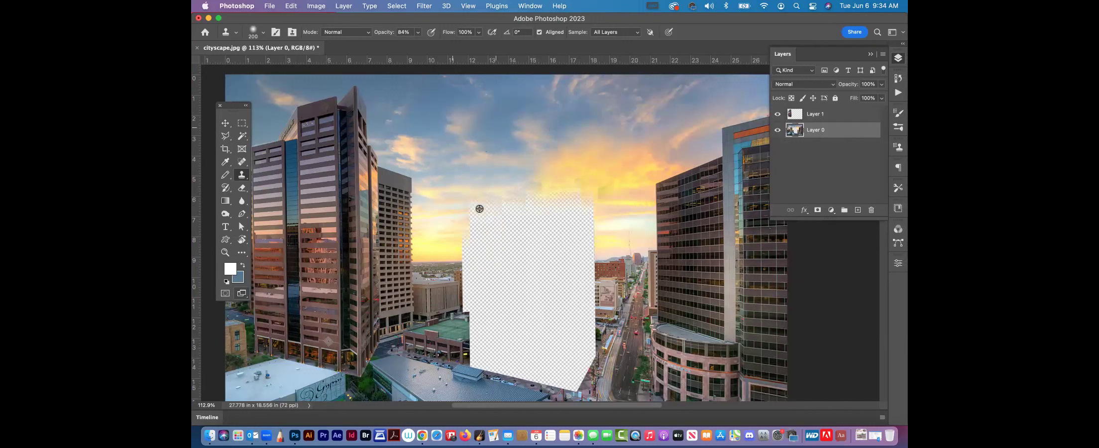
pyautogui.click(474, 195)
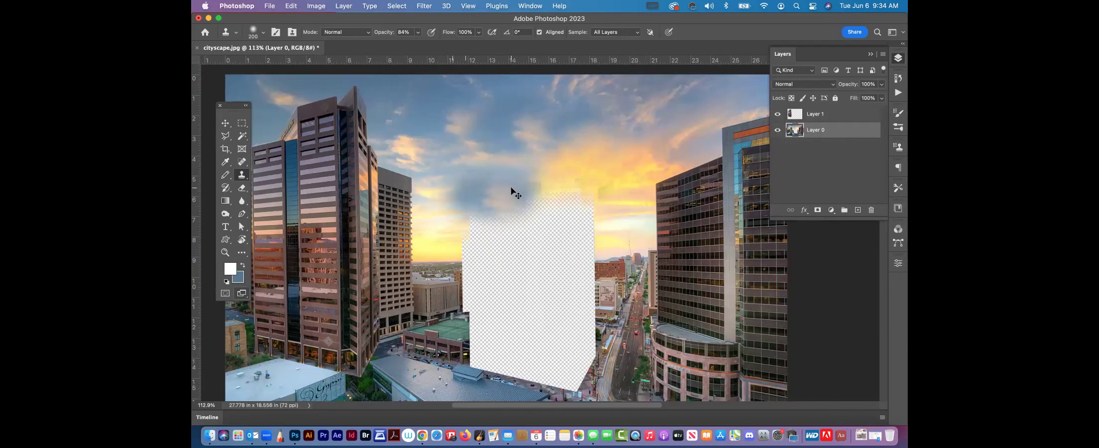
pyautogui.click(442, 220)
pyautogui.moveTo(443, 222); pyautogui.dragTo(495, 216)
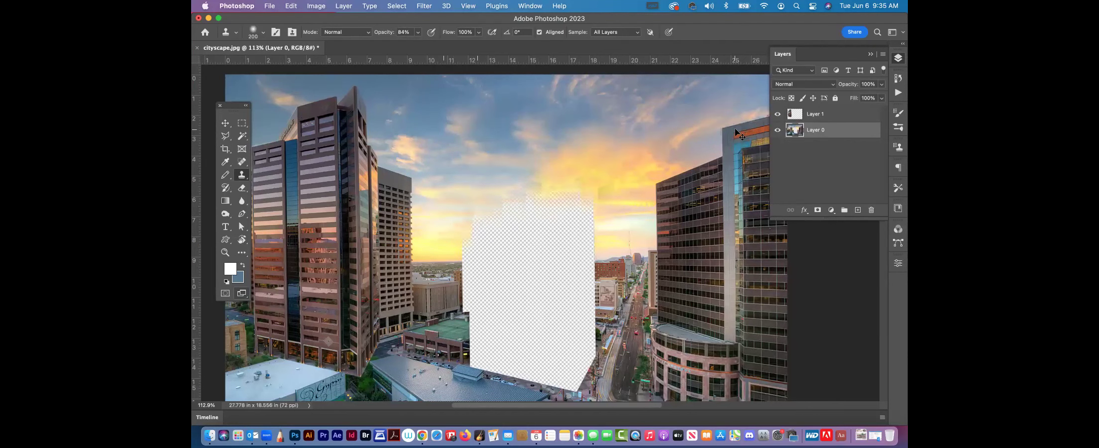
# Step: Select the relocated tower on Layer 1 and move it lower in front of the buildings at the photo's left
pyautogui.press('super+minus')
pyautogui.press('super+minus')
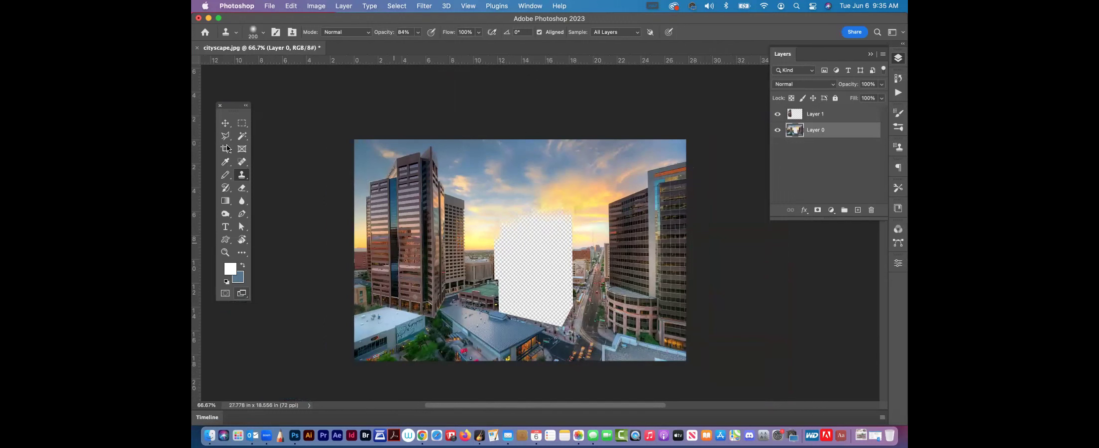
pyautogui.click(226, 123)
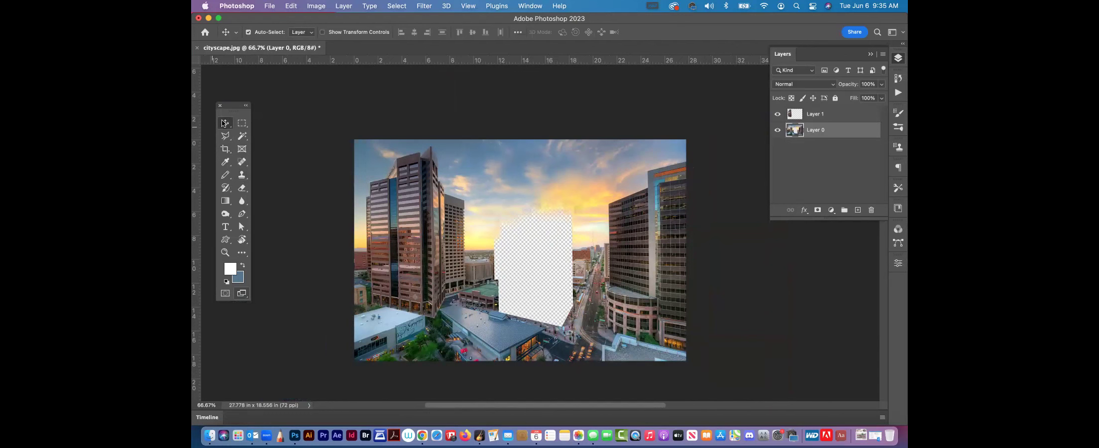
pyautogui.click(398, 199)
pyautogui.moveTo(427, 198); pyautogui.dragTo(438, 204)
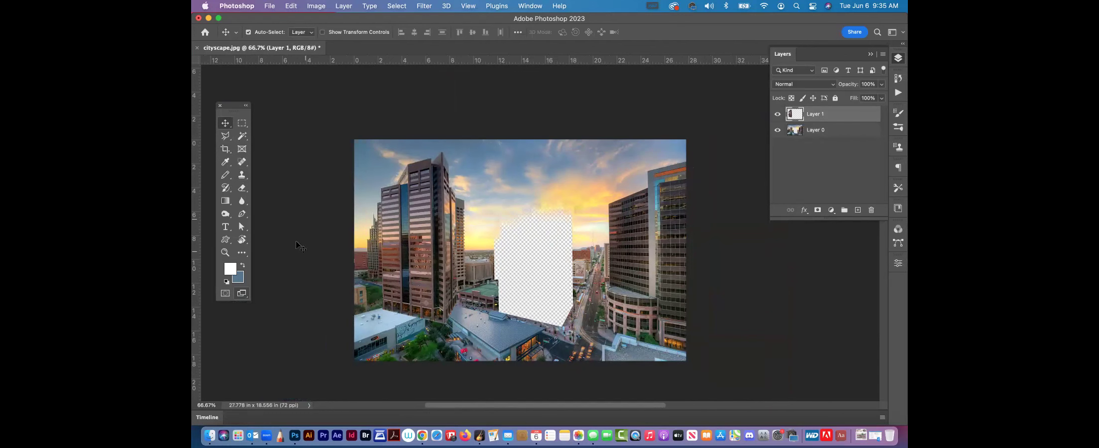
pyautogui.moveTo(418, 213); pyautogui.dragTo(396, 224)
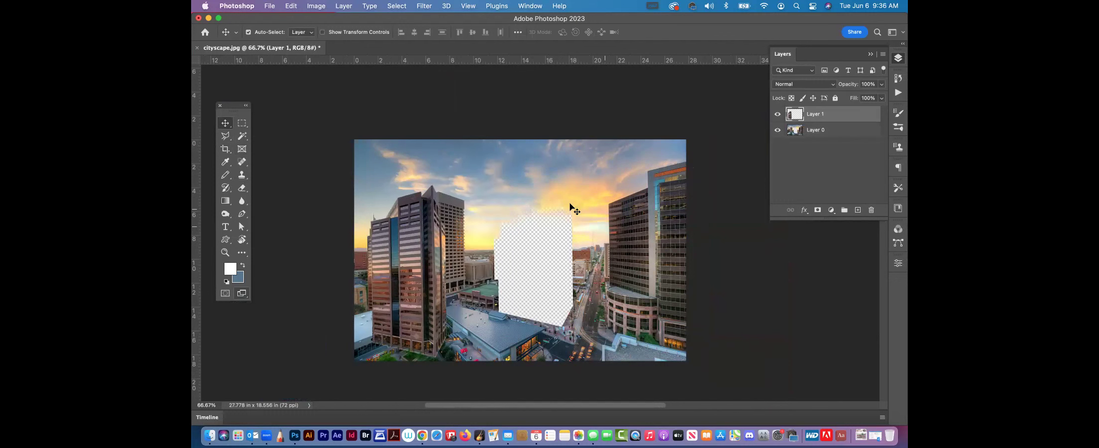
# Step: Scale the relocated tower down and place it against the left side of the Wells Fargo building
pyautogui.moveTo(460, 256); pyautogui.dragTo(473, 201)
pyautogui.hotkey('ctrl', 't')
pyautogui.moveTo(522, 143); pyautogui.dragTo(485, 223)
pyautogui.moveTo(474, 270); pyautogui.dragTo(473, 245)
pyautogui.press('Return')
# Step: Hide Layer 1, try to lasso the Wells Fargo building's left edge, and show the layer again
pyautogui.click(225, 252)
pyautogui.scroll(-5, 578, 249)
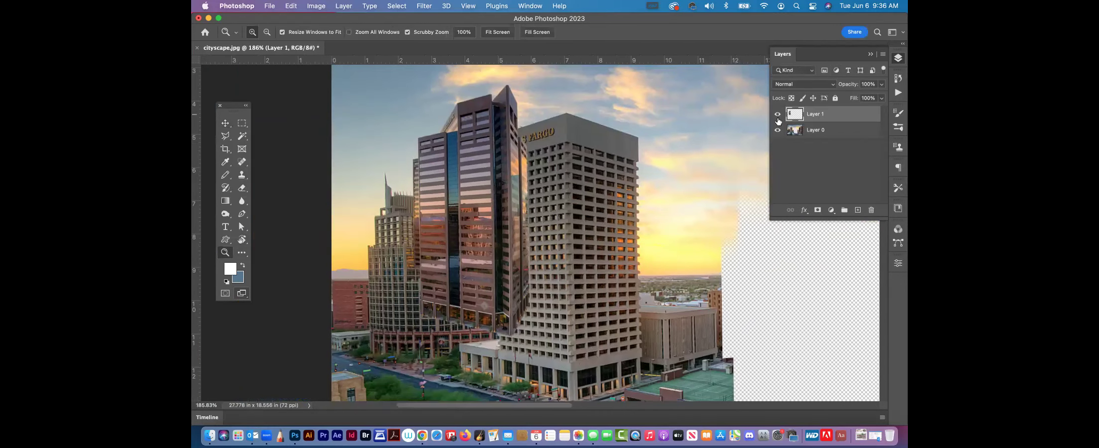
pyautogui.click(778, 114)
pyautogui.click(226, 135)
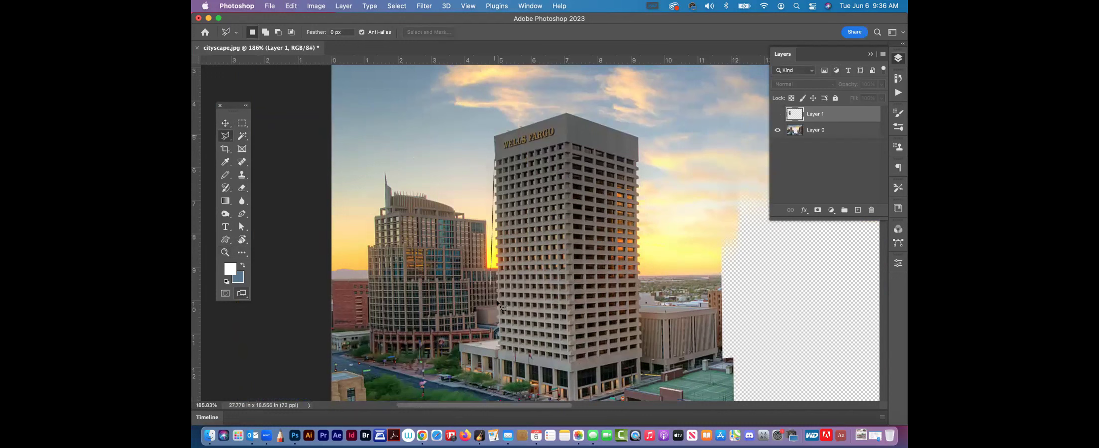
pyautogui.click(499, 337)
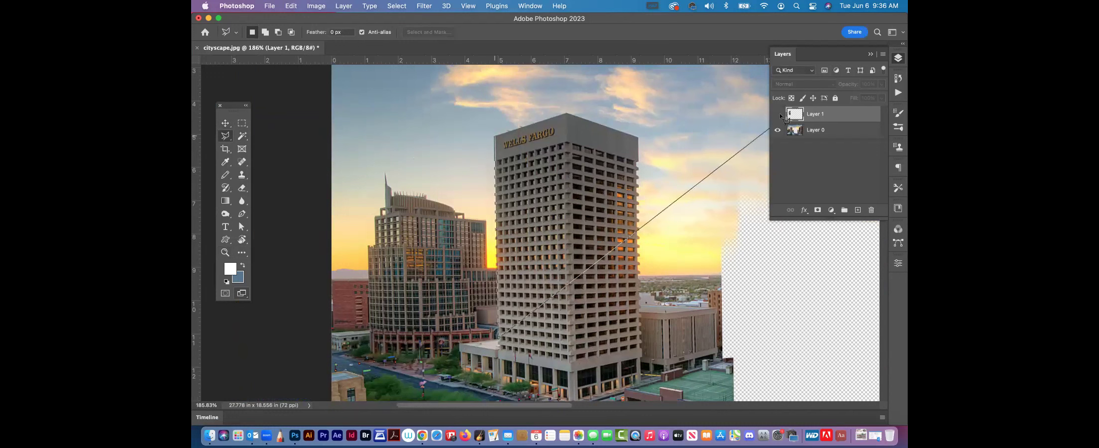
pyautogui.click(769, 126)
pyautogui.doubleClick(497, 265)
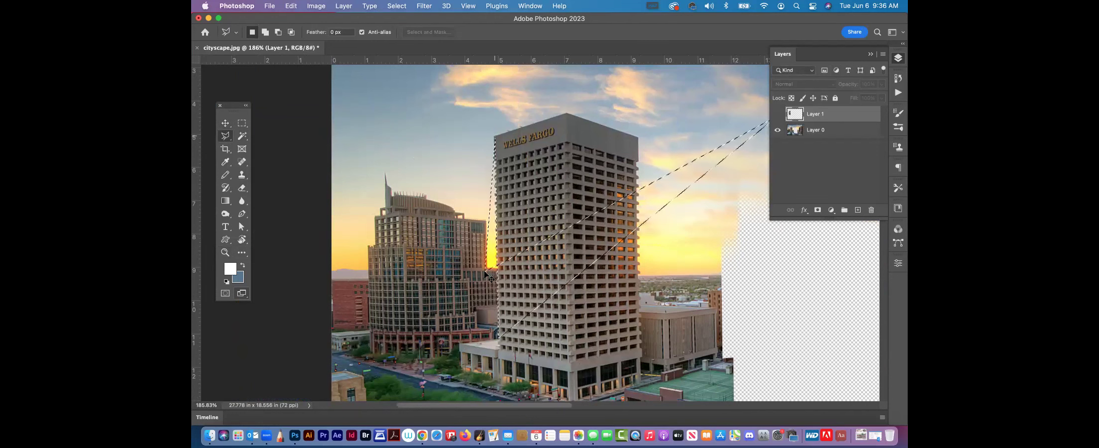
pyautogui.click(776, 115)
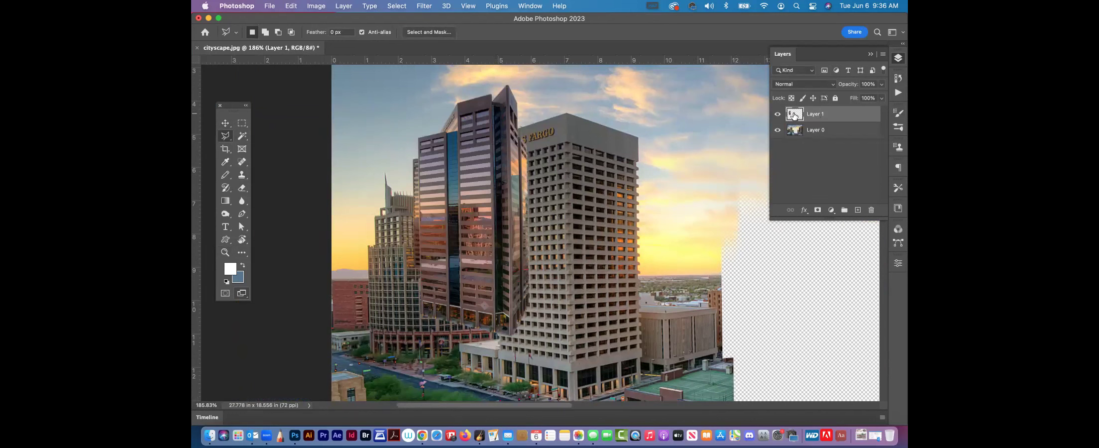
# Step: Load the tower's outline as a selection and place its Layer 2 copy at 50.76% scale beside the Wells Fargo building's left side
pyautogui.keyDown('super'); pyautogui.click(795, 115); pyautogui.keyUp('super')
pyautogui.click(837, 132)
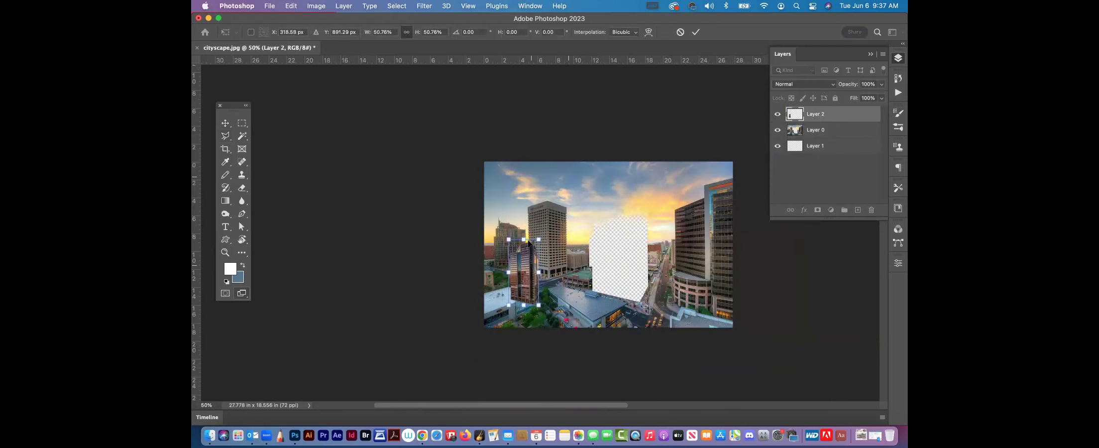
pyautogui.moveTo(529, 242); pyautogui.dragTo(525, 201)
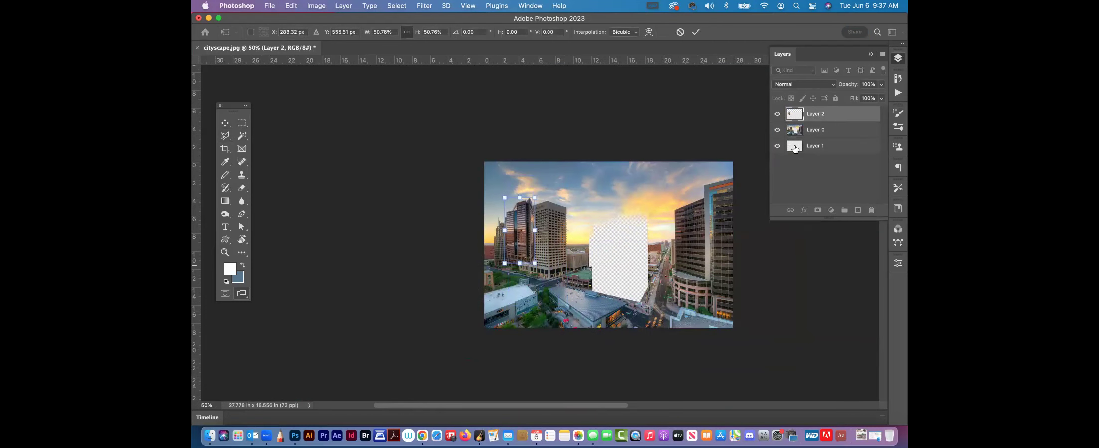
pyautogui.click(854, 179)
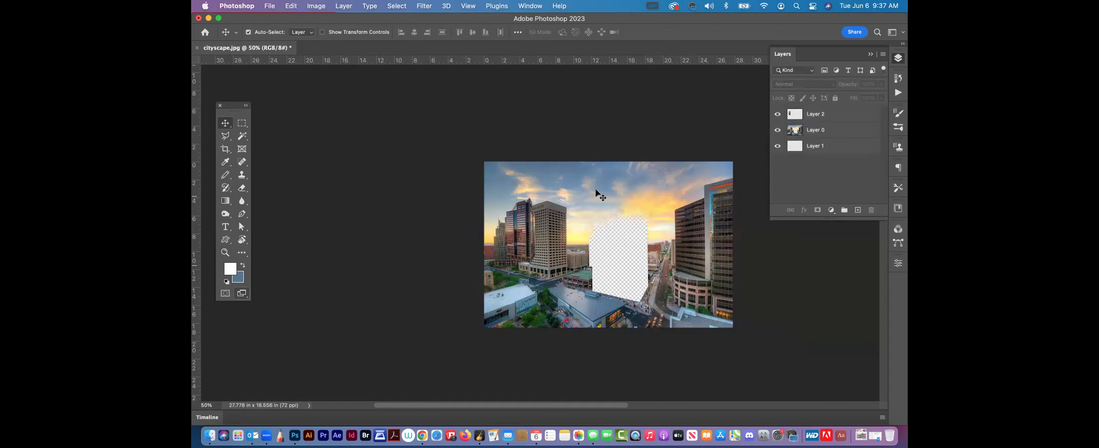
# Step: Undo a wide stretch of the Layer 2 tower and scale it proportionally to 115.54%
pyautogui.click(522, 221)
pyautogui.press('super+t')
pyautogui.moveTo(536, 196); pyautogui.dragTo(682, 202)
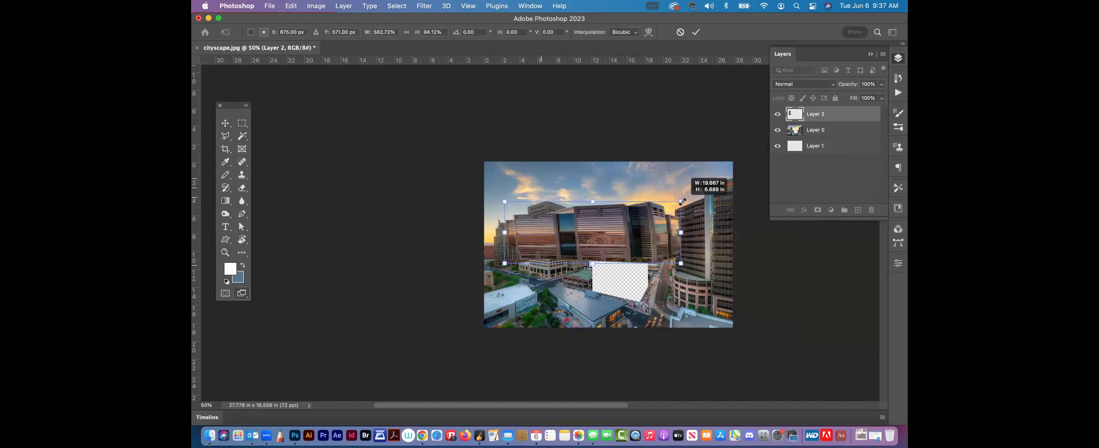
pyautogui.press('super+z')
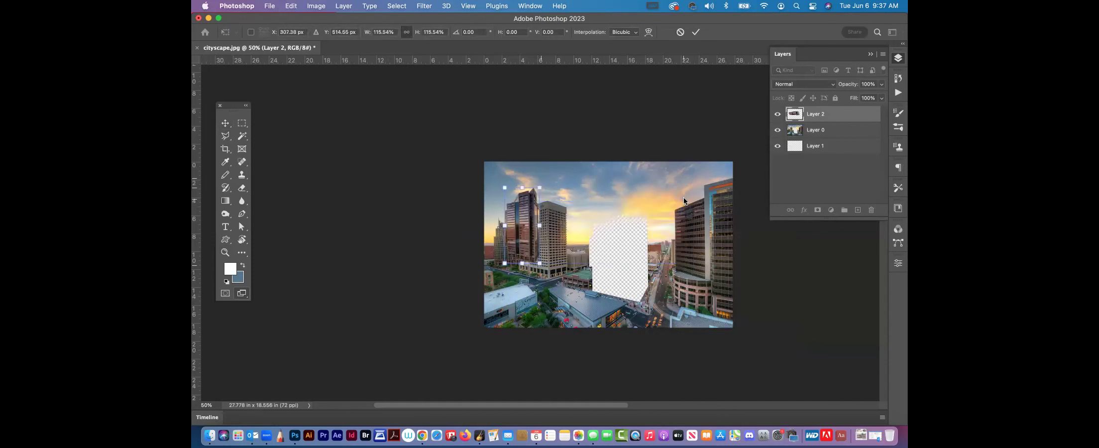
pyautogui.click(225, 123)
pyautogui.click(300, 141)
pyautogui.click(793, 118)
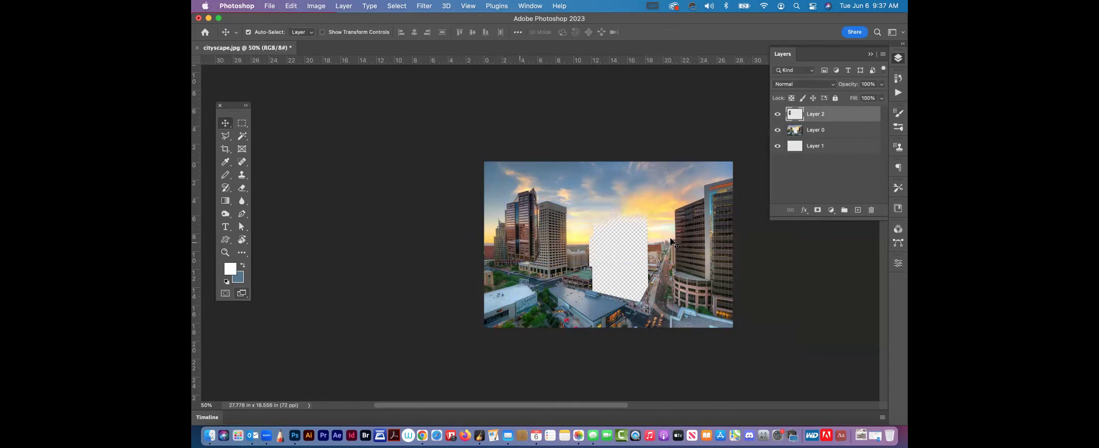
pyautogui.press('super')
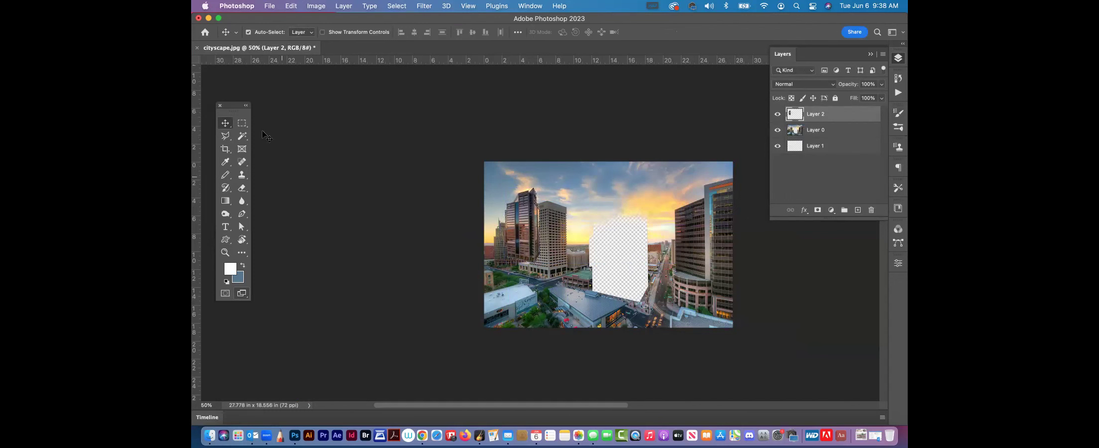
# Step: Move the Layer 2 tower to the Wells Fargo building's right side and resize it to sit behind that building
pyautogui.moveTo(524, 212); pyautogui.dragTo(575, 237)
pyautogui.press('super+t')
pyautogui.moveTo(585, 275); pyautogui.dragTo(593, 282)
pyautogui.press('Return')
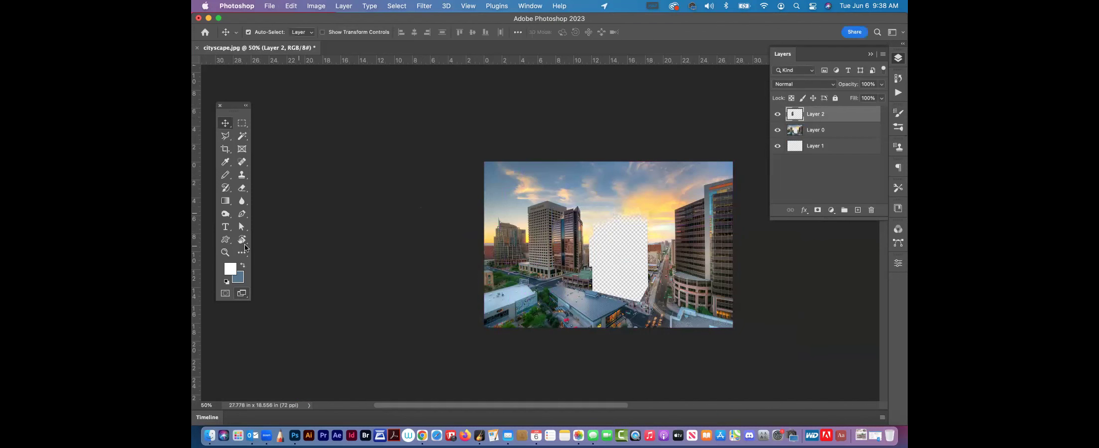
# Step: Lower Layer 2's opacity to 51% to see the Wells Fargo building through the tower
pyautogui.click(225, 253)
pyautogui.moveTo(582, 224); pyautogui.dragTo(643, 247)
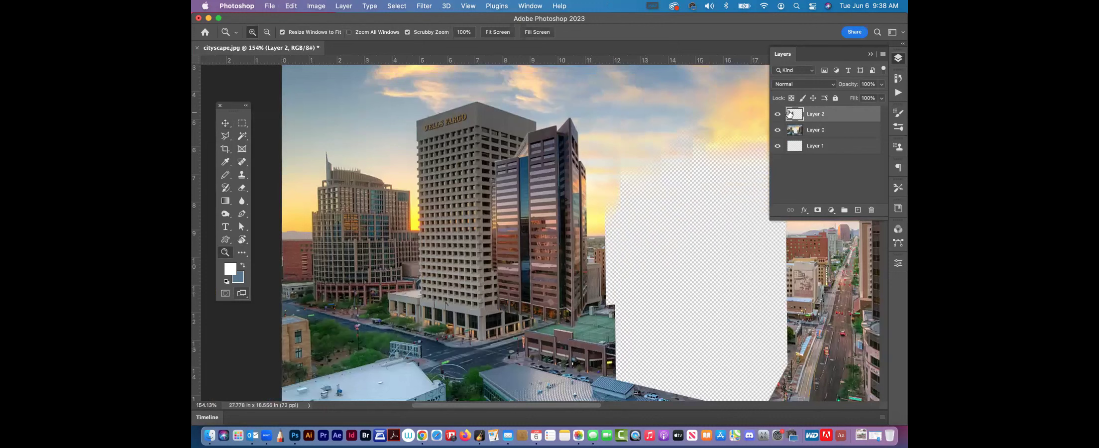
pyautogui.click(880, 85)
pyautogui.moveTo(858, 97); pyautogui.dragTo(858, 97)
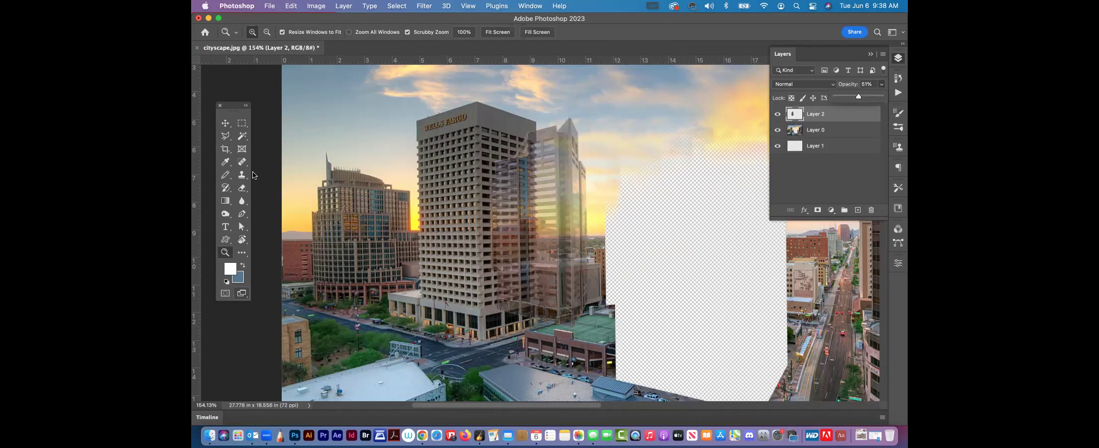
# Step: Lasso and delete the tower part overlapping the Wells Fargo building, and restore Layer 2's opacity to 100%
pyautogui.click(226, 136)
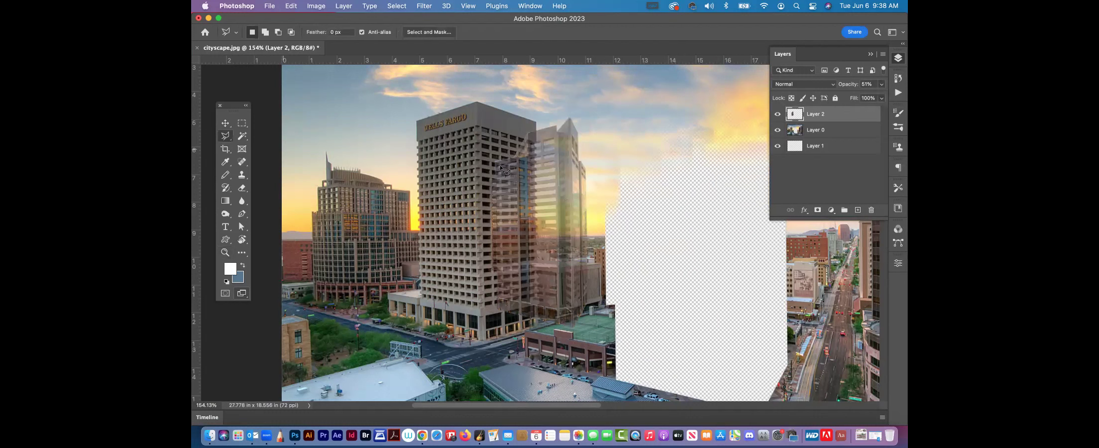
pyautogui.click(536, 127)
pyautogui.click(536, 325)
pyautogui.click(481, 312)
pyautogui.click(476, 159)
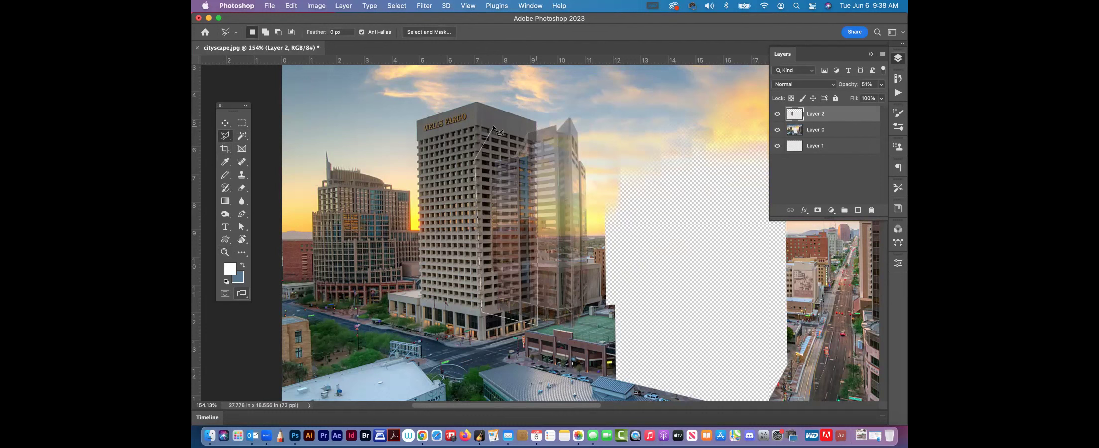
pyautogui.click(536, 128)
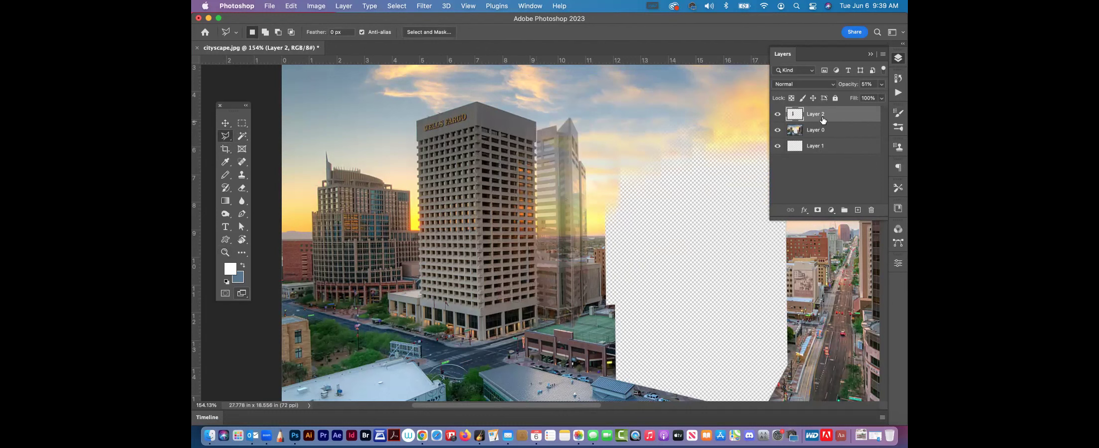
pyautogui.click(882, 84)
pyautogui.moveTo(864, 98); pyautogui.dragTo(884, 98)
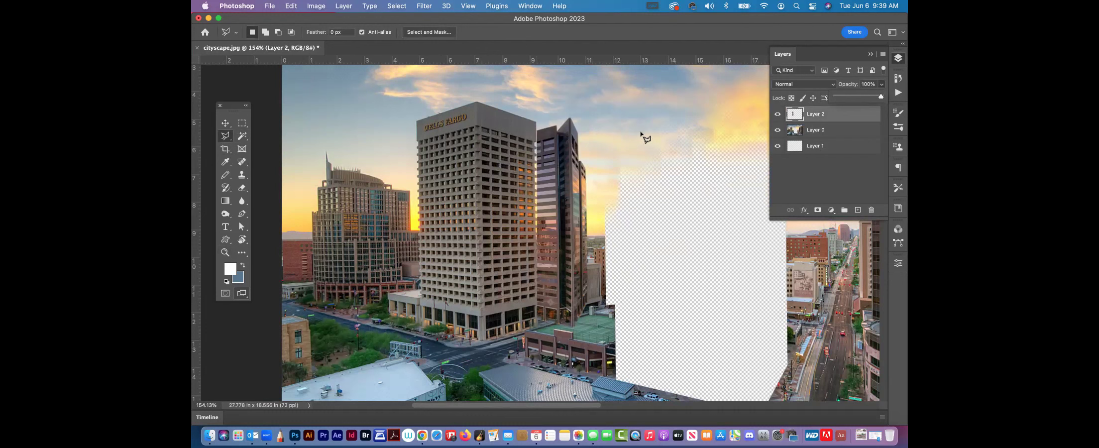
# Step: Nudge Layer 2's tower slightly further behind the Wells Fargo building and lower the layer's opacity to 47%
pyautogui.click(226, 123)
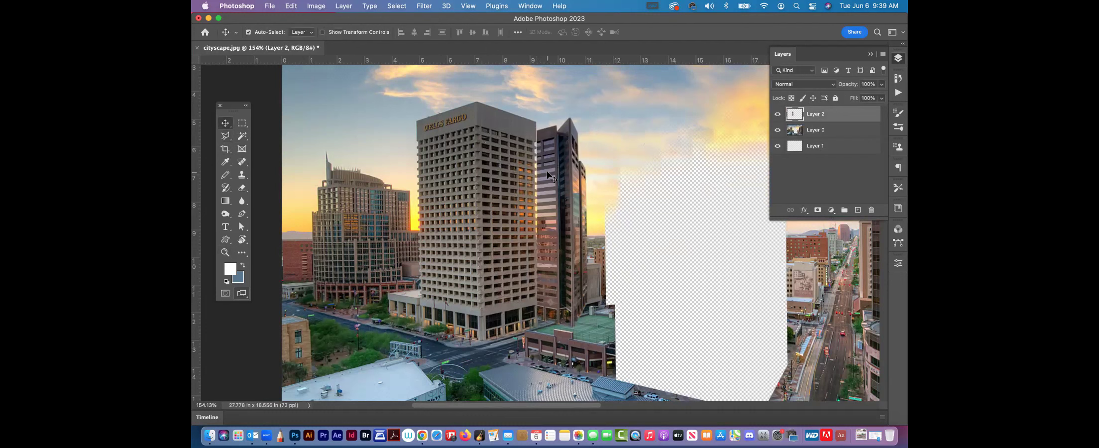
pyautogui.moveTo(548, 172); pyautogui.dragTo(548, 173)
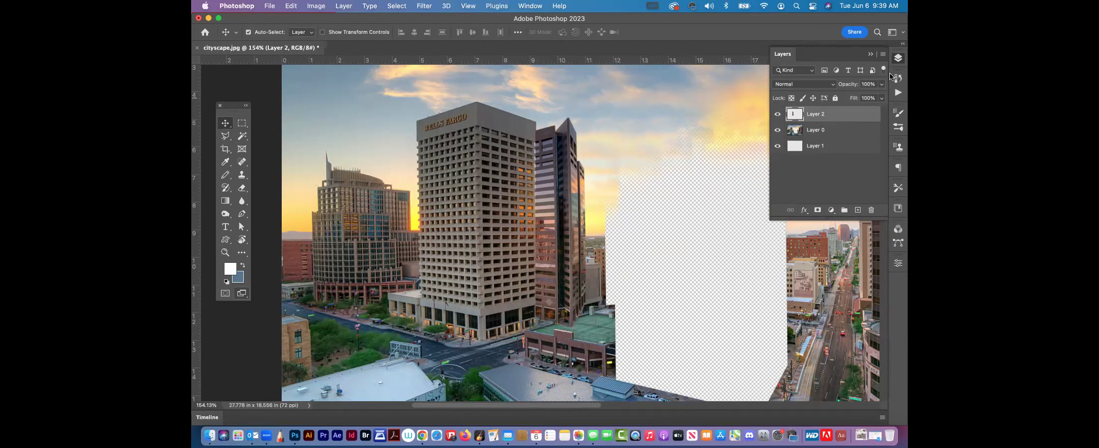
pyautogui.click(880, 86)
pyautogui.moveTo(858, 98); pyautogui.dragTo(857, 98)
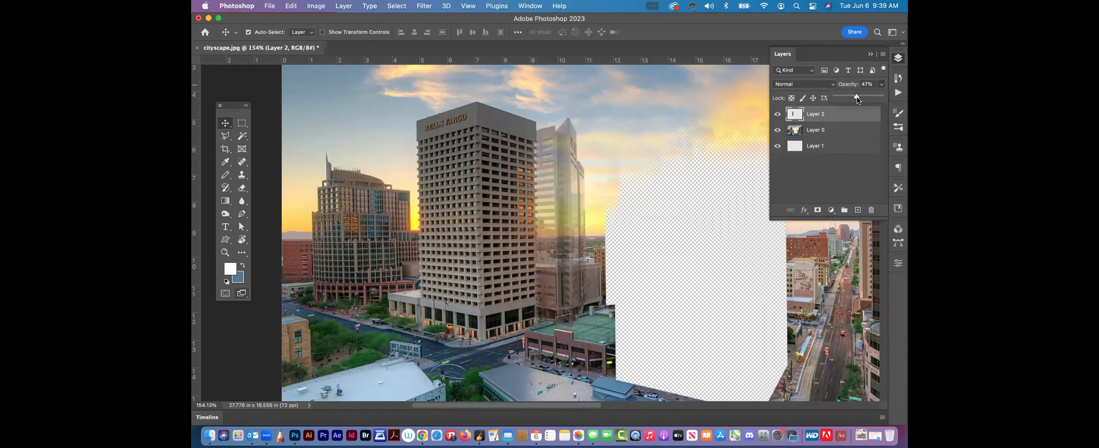
# Step: Lasso and delete the tower's base overlapping the low building, deselect, and restore Layer 2's opacity to 100%
pyautogui.click(226, 136)
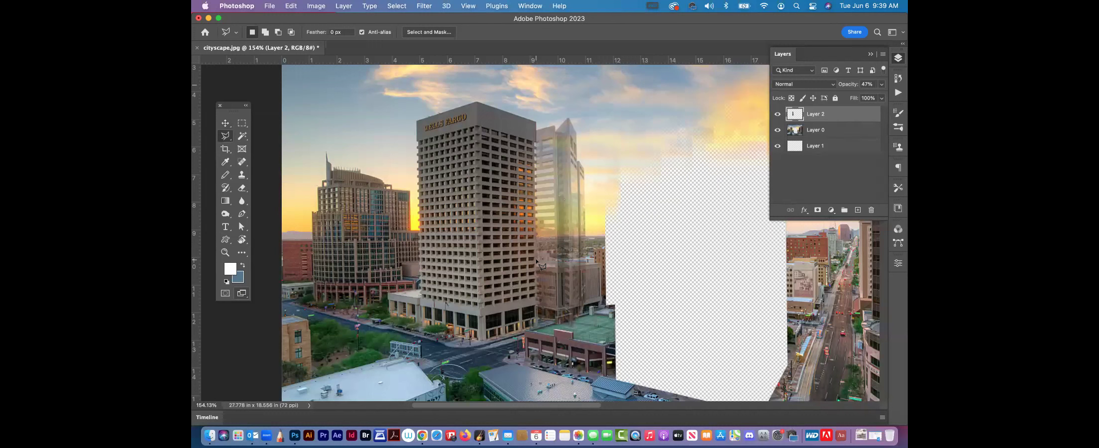
pyautogui.click(587, 262)
pyautogui.click(591, 338)
pyautogui.click(532, 343)
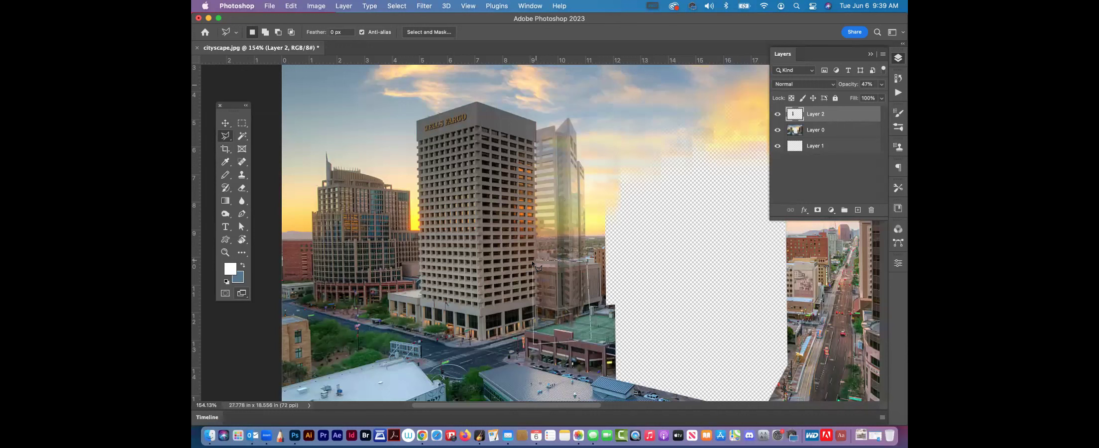
pyautogui.press('Delete')
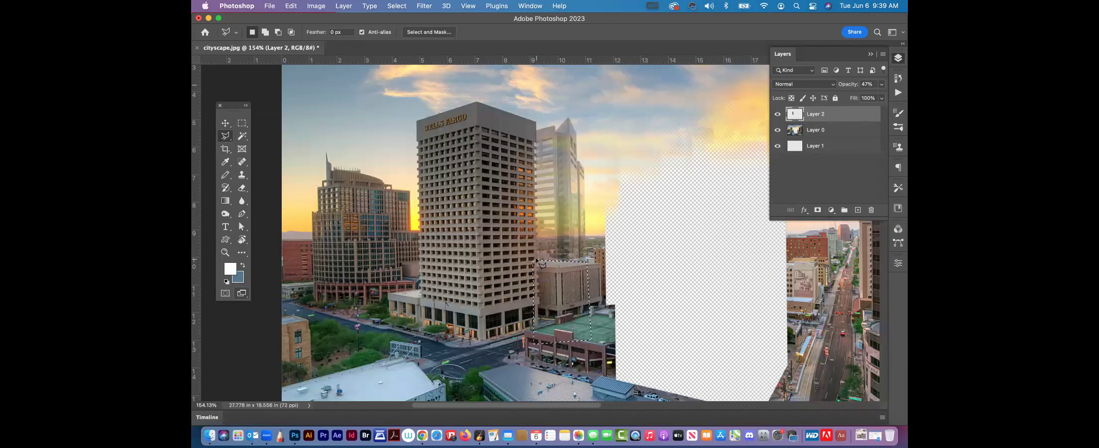
pyautogui.press('cmd+d')
pyautogui.click(881, 85)
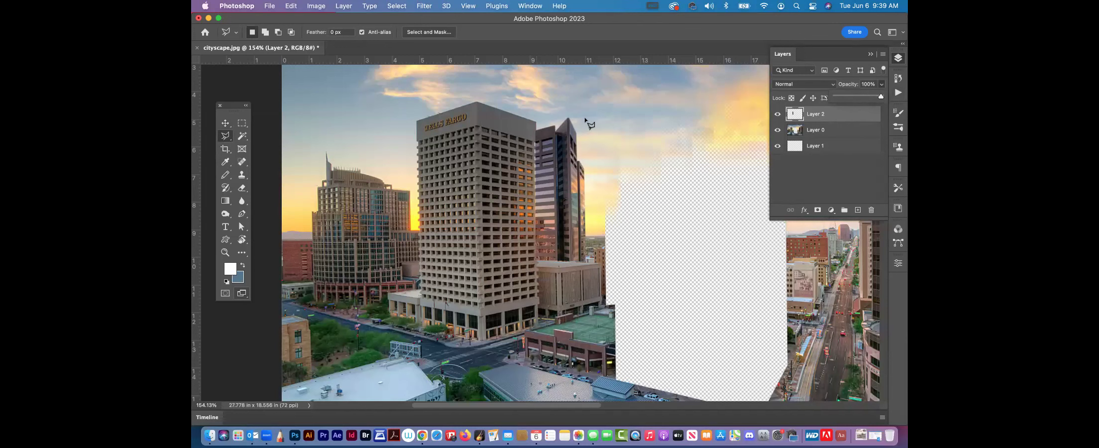
# Step: Clone Stamp the sky from above the street over the upper part of the transparent gap, using the soft 200 px brush
pyautogui.click(225, 123)
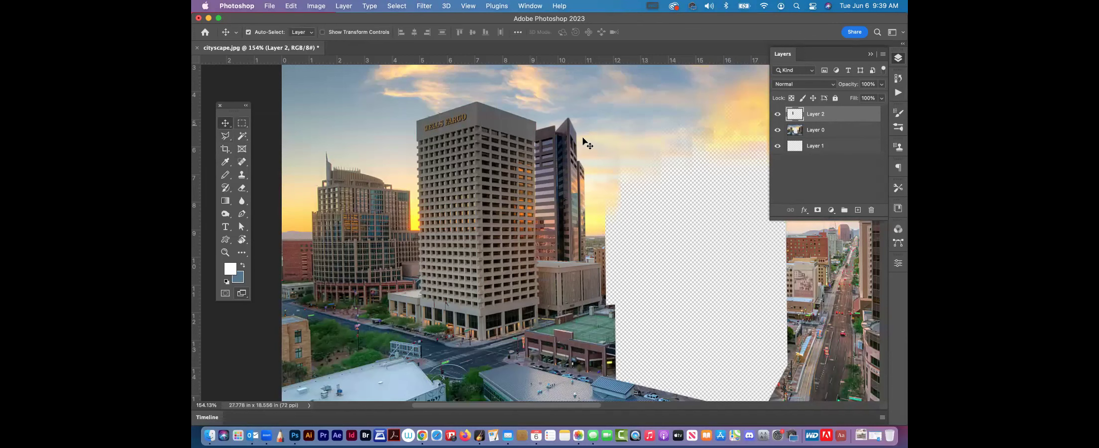
pyautogui.press('super+1')
pyautogui.press('super+minus')
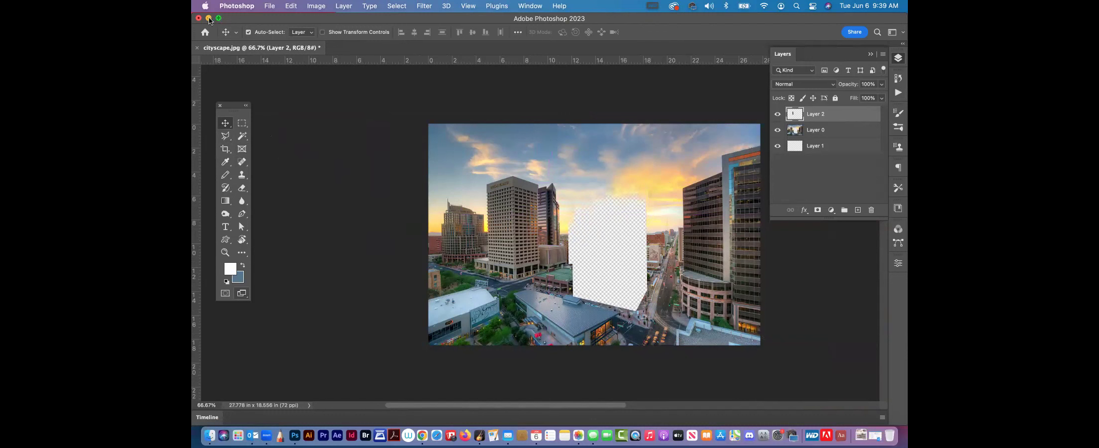
pyautogui.click(243, 176)
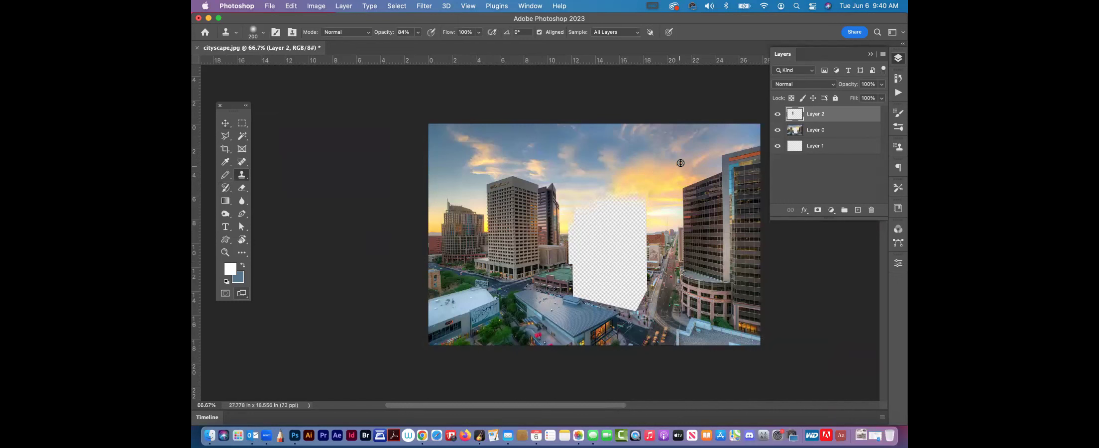
pyautogui.keyDown('alt'); pyautogui.click(679, 164); pyautogui.keyUp('alt')
pyautogui.moveTo(613, 207)
pyautogui.mouseDown()
pyautogui.moveTo(581, 208)
pyautogui.moveTo(658, 198)
pyautogui.moveTo(579, 209)
pyautogui.moveTo(642, 202)
pyautogui.moveTo(585, 195)
pyautogui.moveTo(599, 172)
pyautogui.mouseUp()
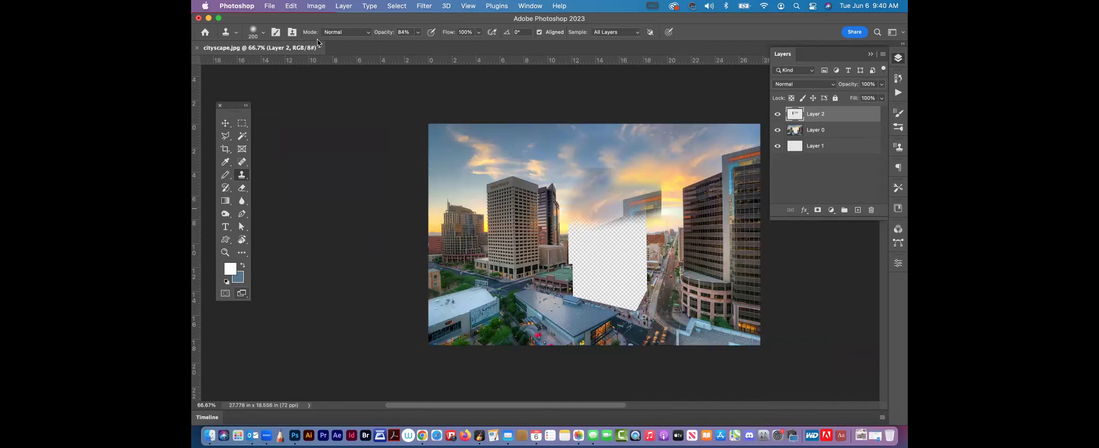
# Step: Raise the Clone Stamp brush hardness to its maximum
pyautogui.click(264, 36)
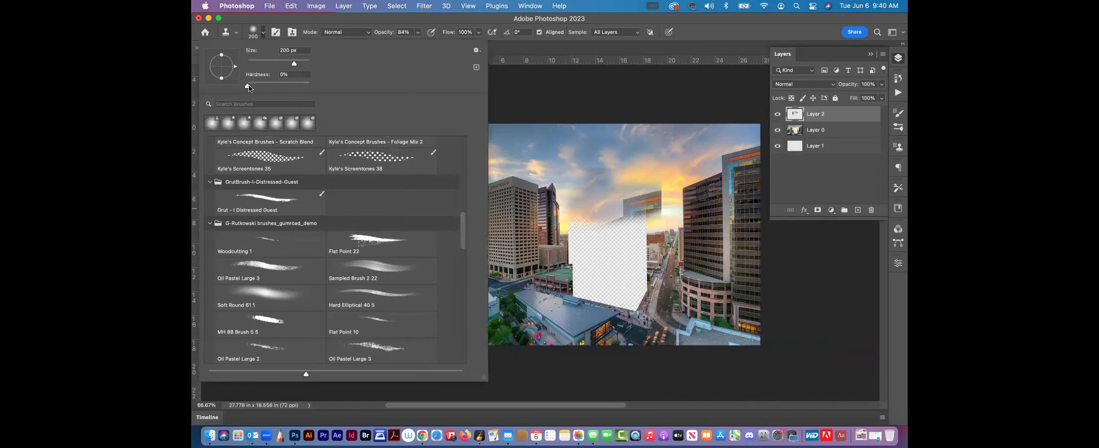
pyautogui.click(341, 19)
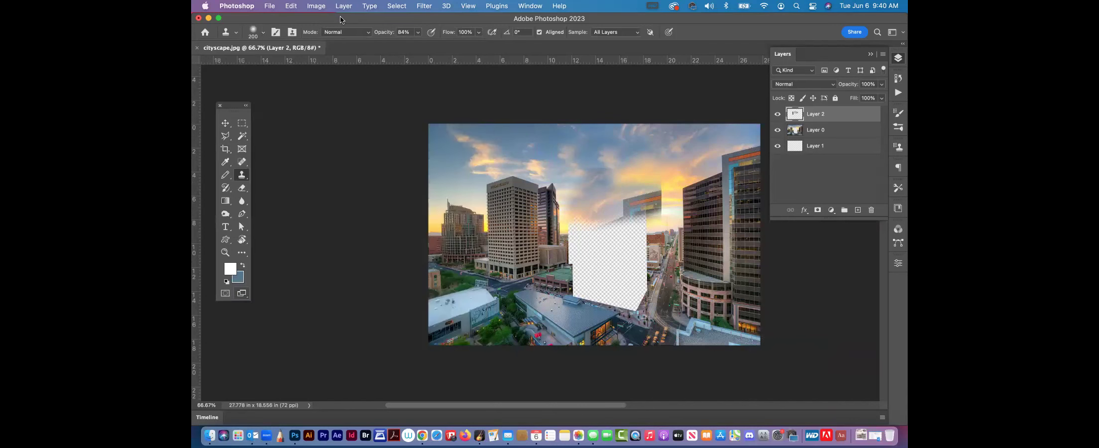
pyautogui.click(263, 33)
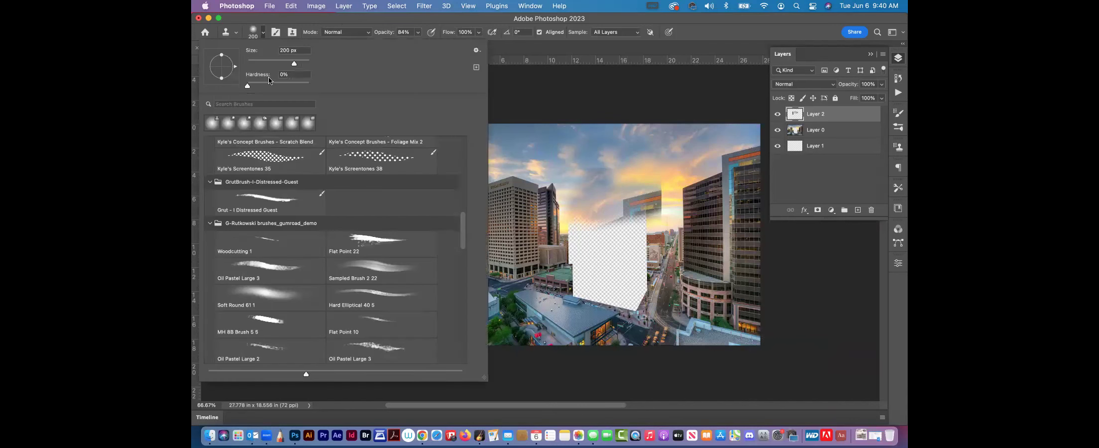
pyautogui.moveTo(247, 85); pyautogui.dragTo(309, 86)
pyautogui.click(428, 20)
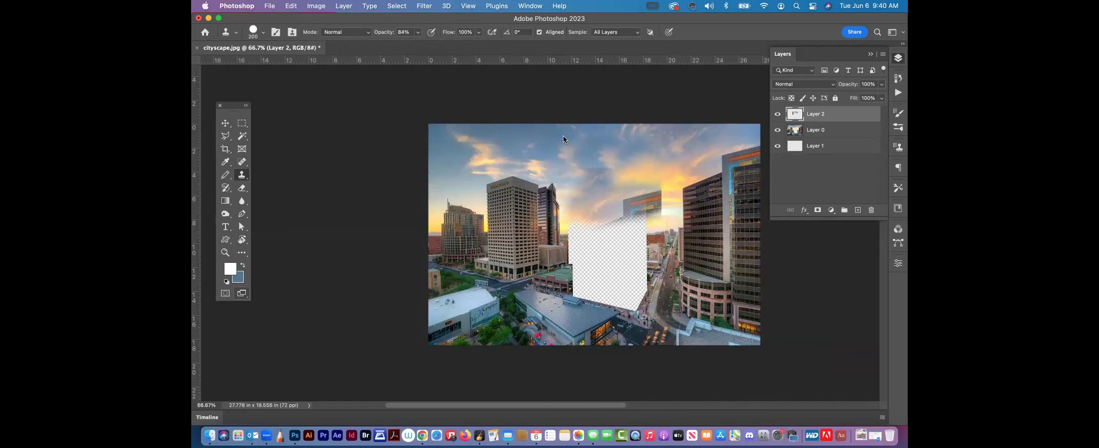
# Step: Try cloning cloudy sky across the skyline above the gap with the hard brush, and undo all the clone strokes
pyautogui.keyDown('alt'); pyautogui.click(564, 160); pyautogui.keyUp('alt')
pyautogui.moveTo(594, 187)
pyautogui.mouseDown()
pyautogui.moveTo(681, 180)
pyautogui.moveTo(629, 197)
pyautogui.moveTo(496, 170)
pyautogui.moveTo(722, 179)
pyautogui.mouseUp()
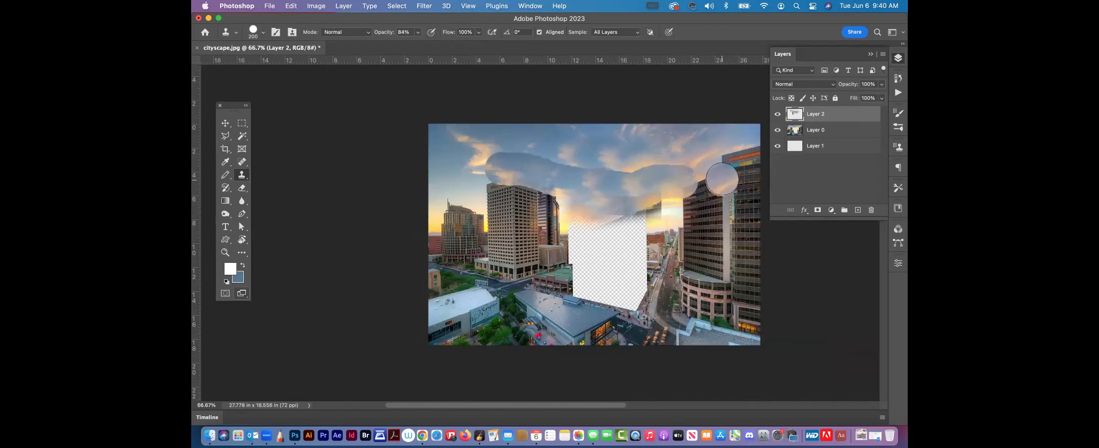
pyautogui.press('super+z')
pyautogui.press('super+z')
pyautogui.press('super+z')
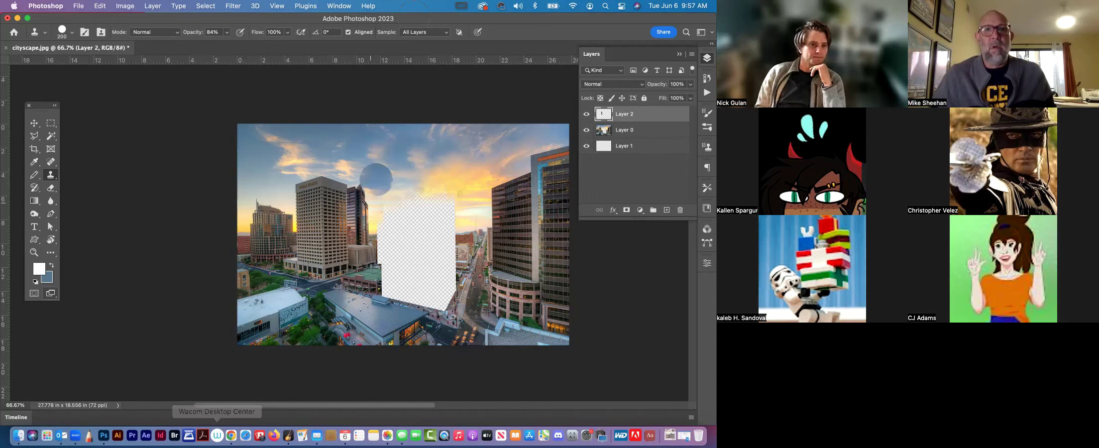
pyautogui.click(707, 61)
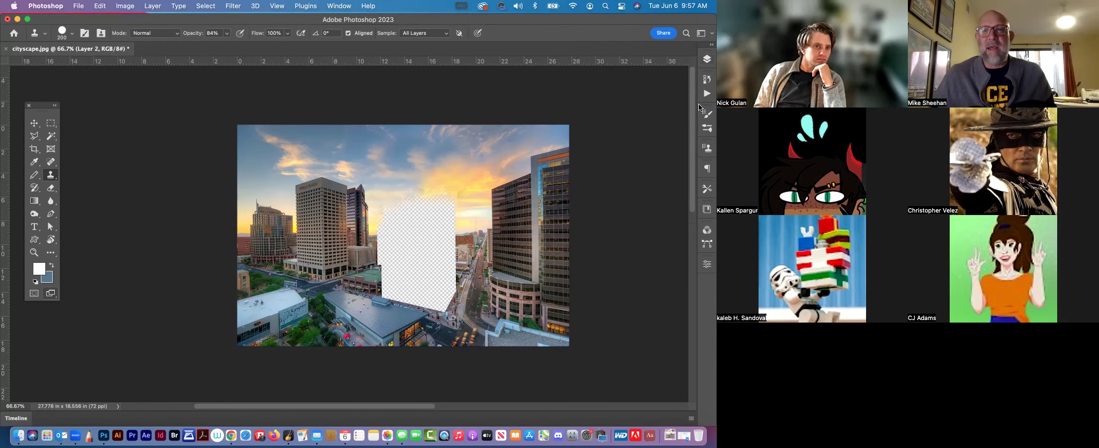
pyautogui.click(708, 60)
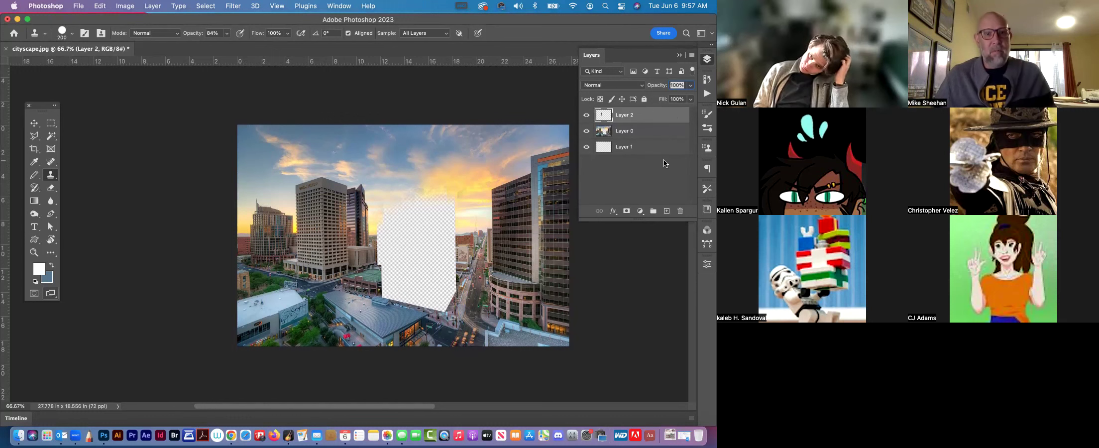
# Step: Examine the Save a Copy options for the photo, including the Desktop location, file name and available formats, and cancel without saving
pyautogui.click(78, 6)
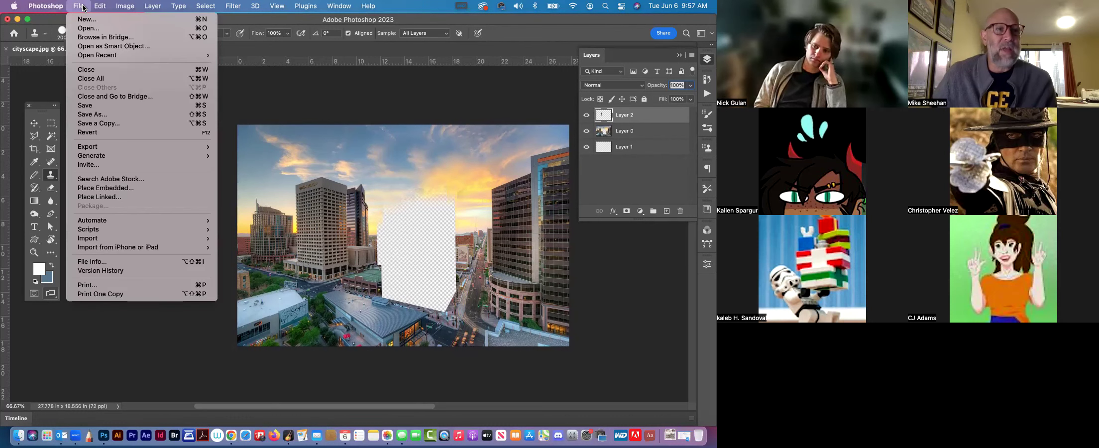
pyautogui.click(114, 123)
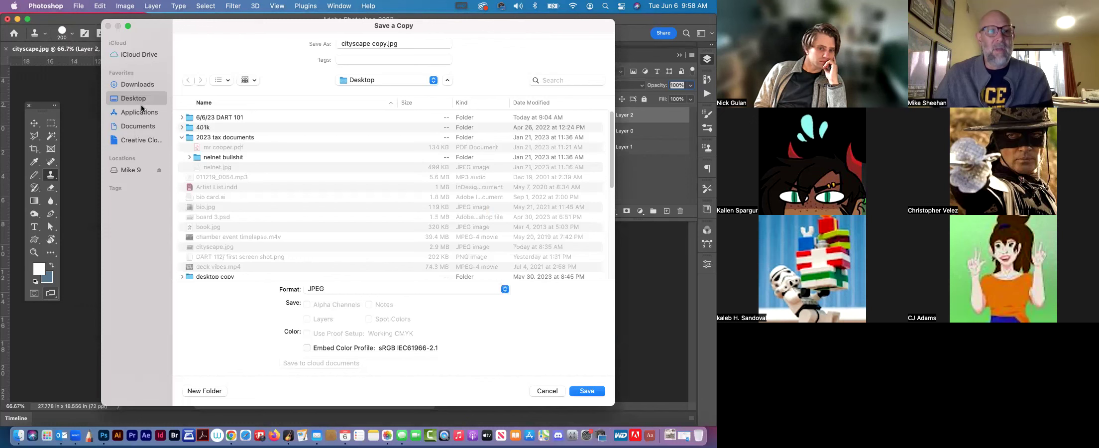
pyautogui.click(141, 110)
pyautogui.click(137, 97)
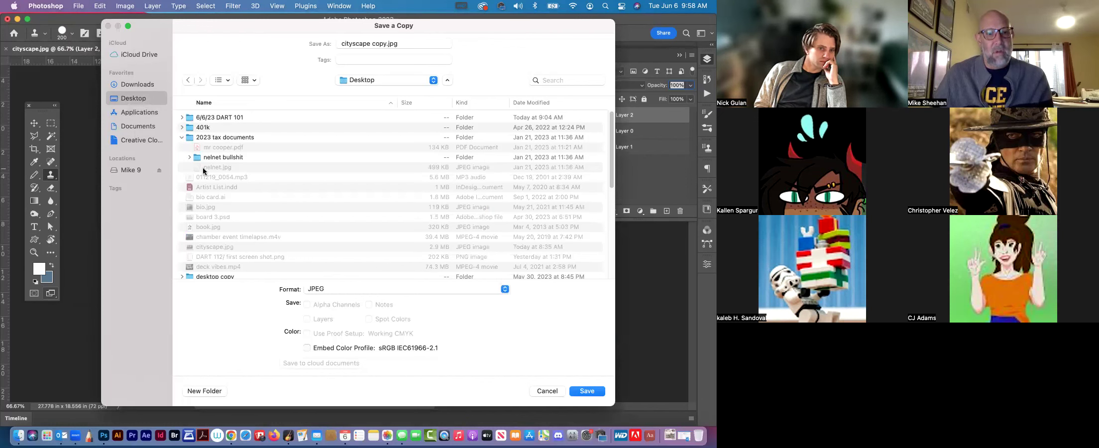
pyautogui.click(183, 139)
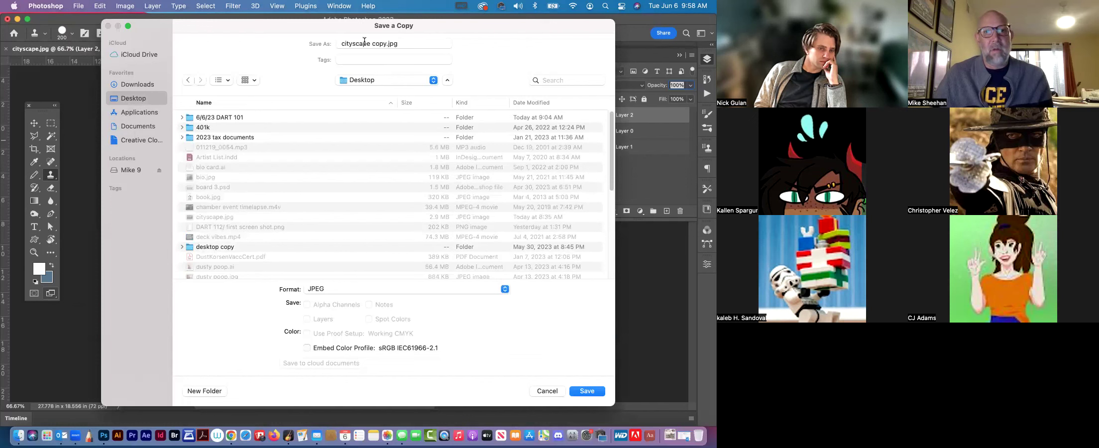
pyautogui.click(386, 43)
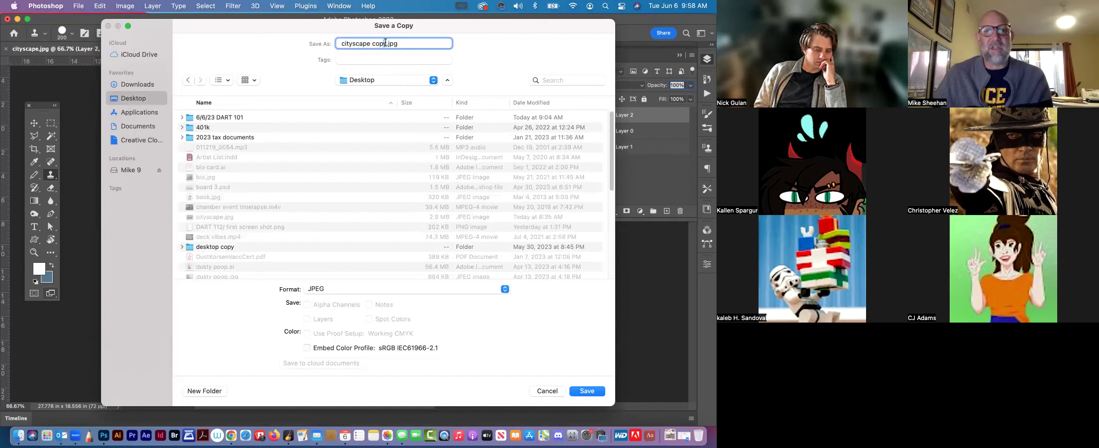
pyautogui.click(388, 287)
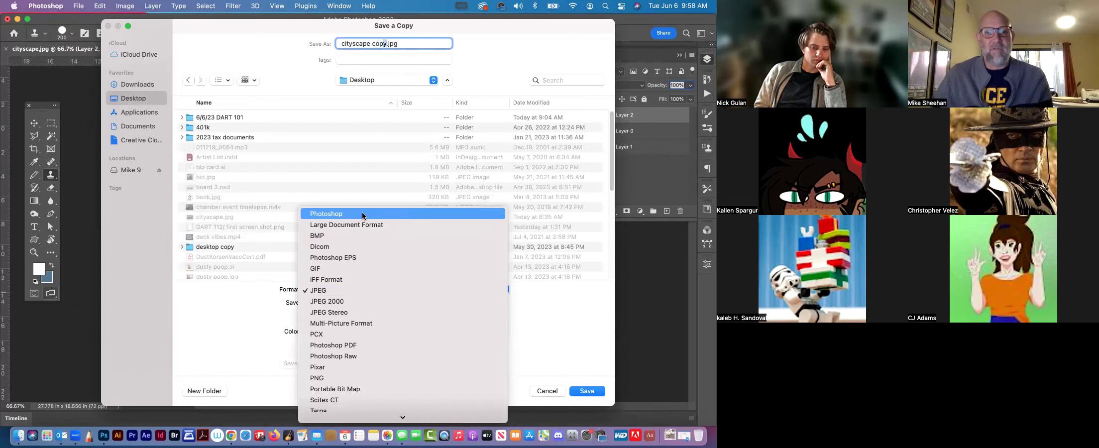
pyautogui.click(371, 292)
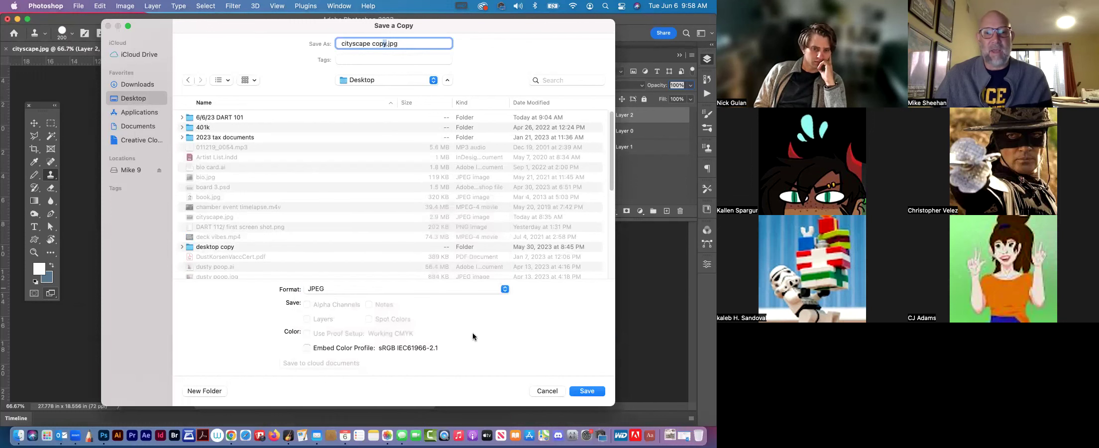
pyautogui.moveTo(545, 24); pyautogui.dragTo(532, 13)
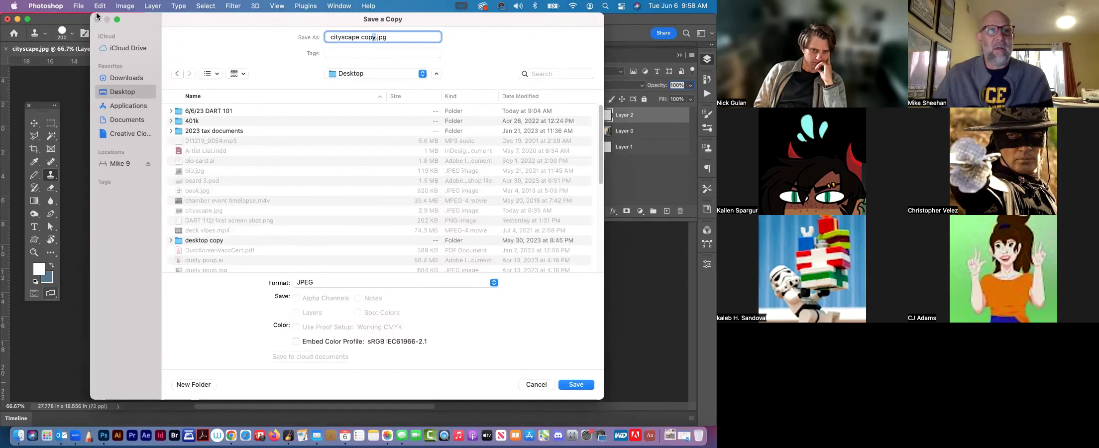
pyautogui.click(537, 384)
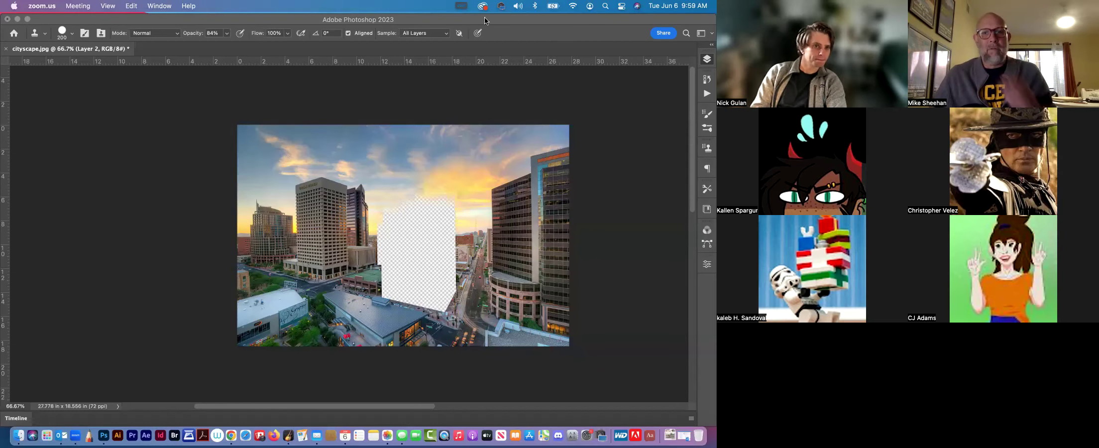
# Step: Switch back to Photoshop, activate the Move tool, and deselect all layers
pyautogui.click(468, 24)
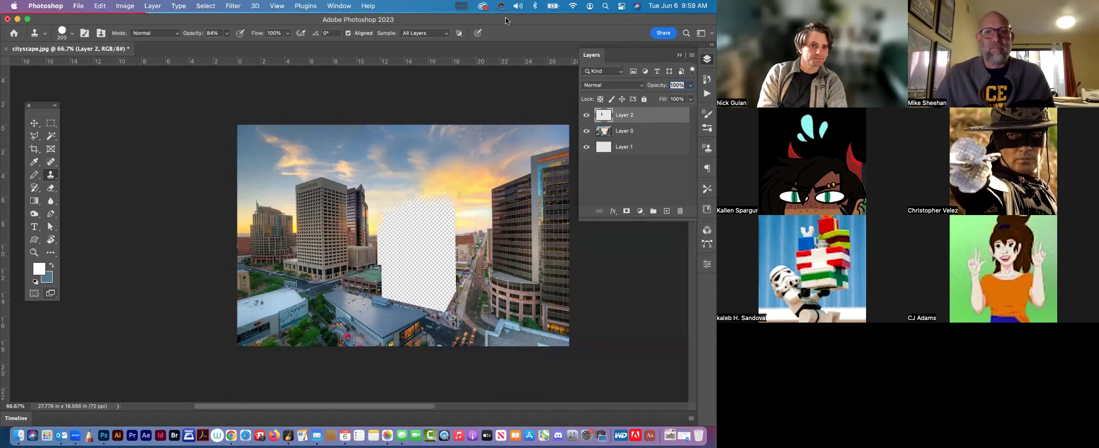
pyautogui.click(34, 123)
pyautogui.click(136, 117)
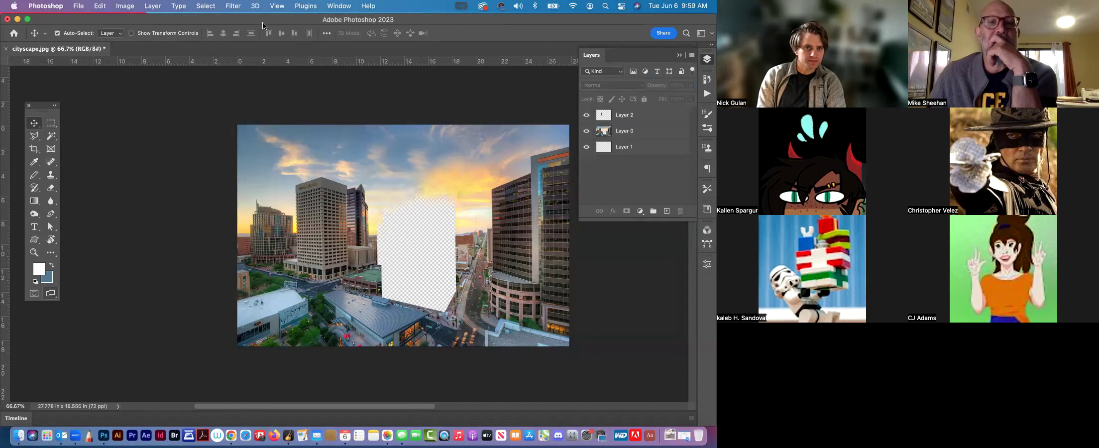
# Step: Review the Save a Copy settings once more and dismiss them without saving a copy
pyautogui.click(79, 6)
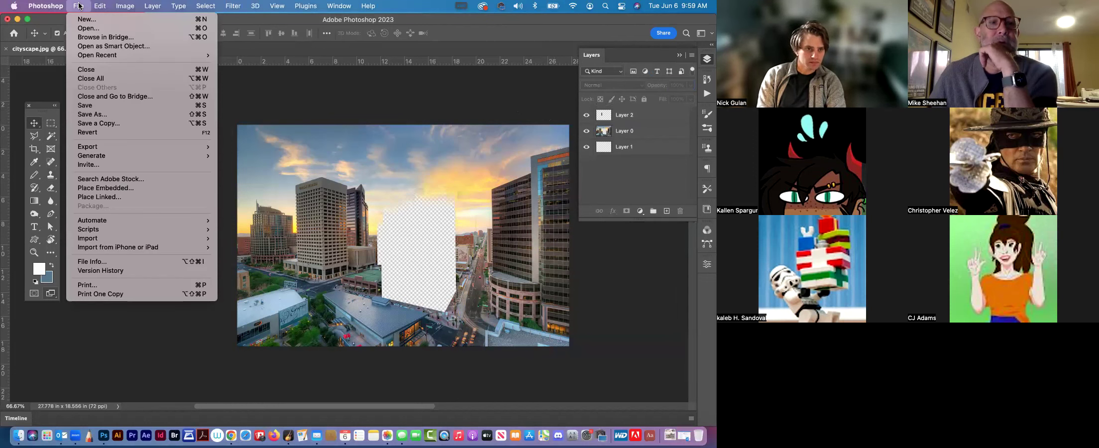
pyautogui.click(123, 125)
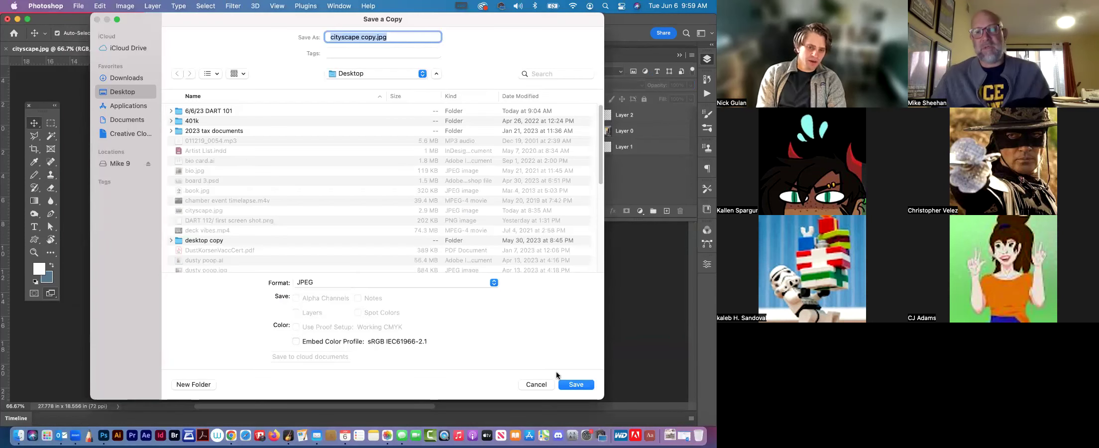
pyautogui.click(537, 384)
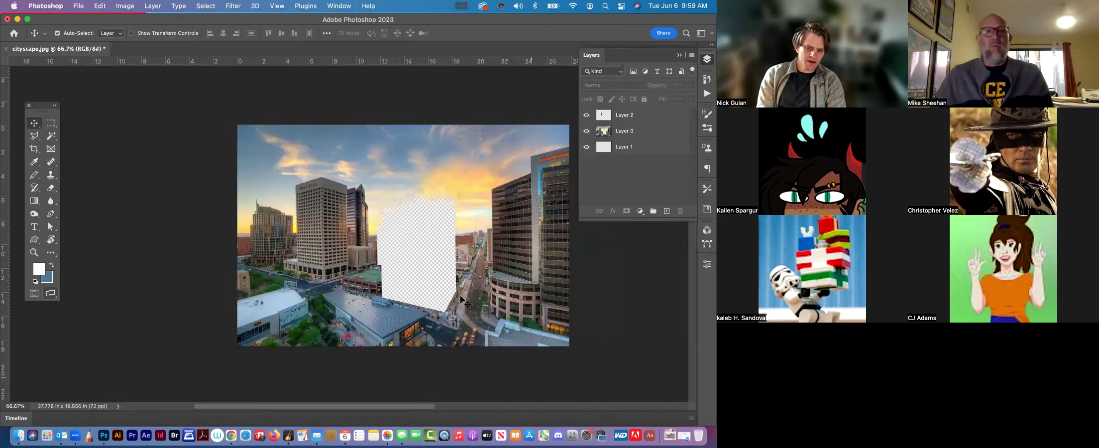
pyautogui.click(78, 6)
pyautogui.click(79, 7)
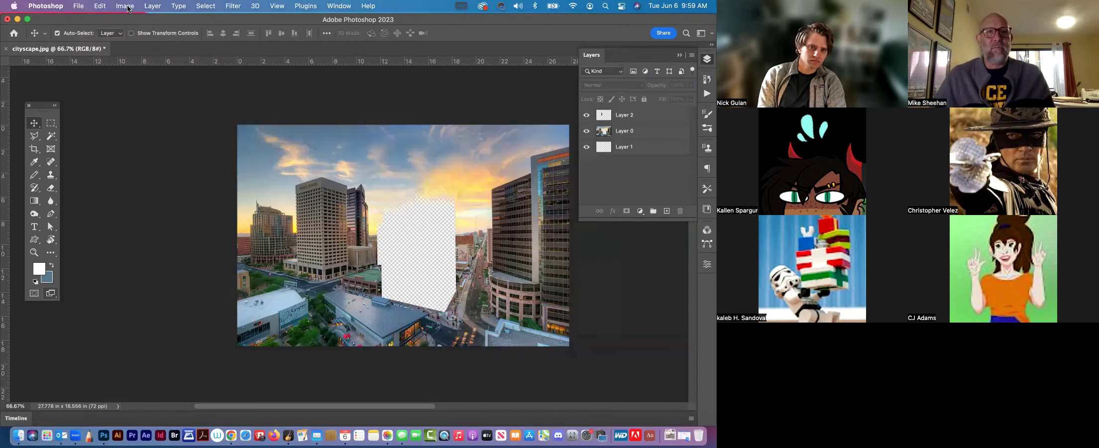
# Step: Check the photo's dimensions and resolution in Image Size and cancel without changes
pyautogui.click(126, 6)
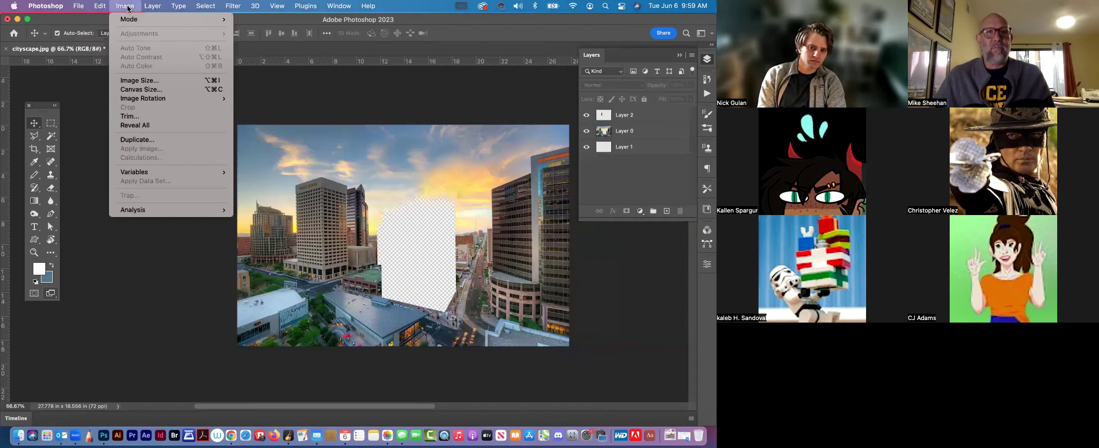
pyautogui.click(138, 81)
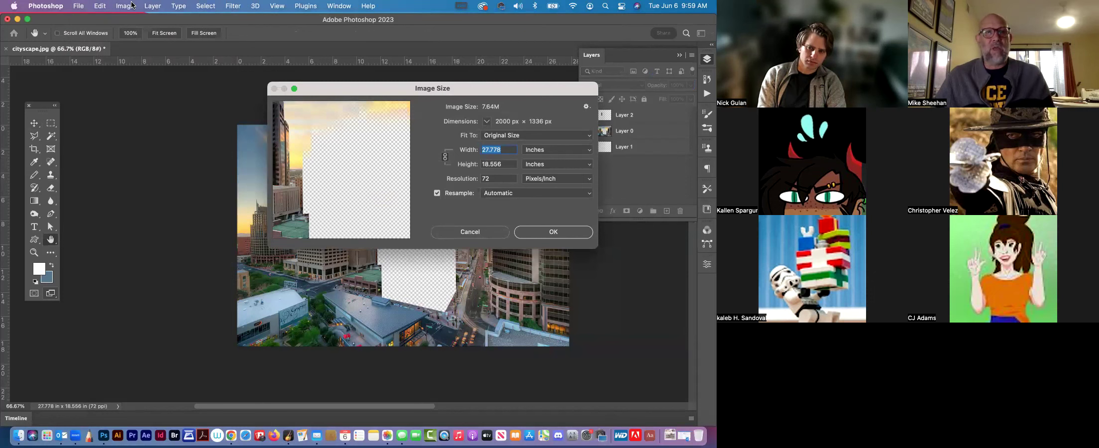
pyautogui.click(478, 234)
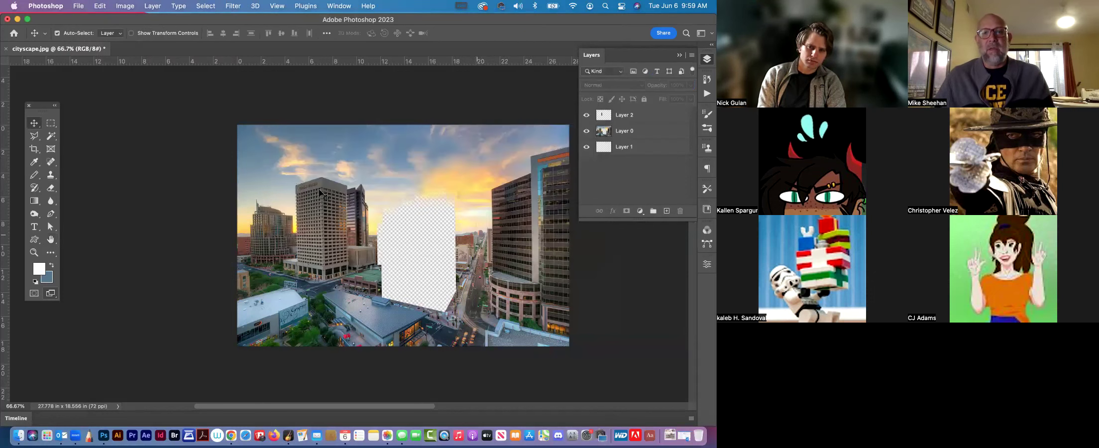
# Step: Close cityscape.jpg without saving its changes and end the screen share
pyautogui.click(7, 49)
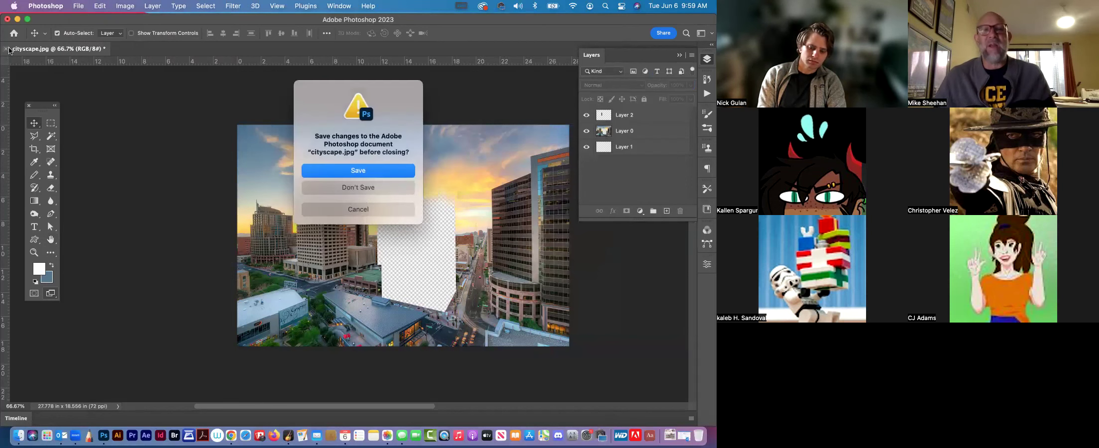
pyautogui.click(376, 188)
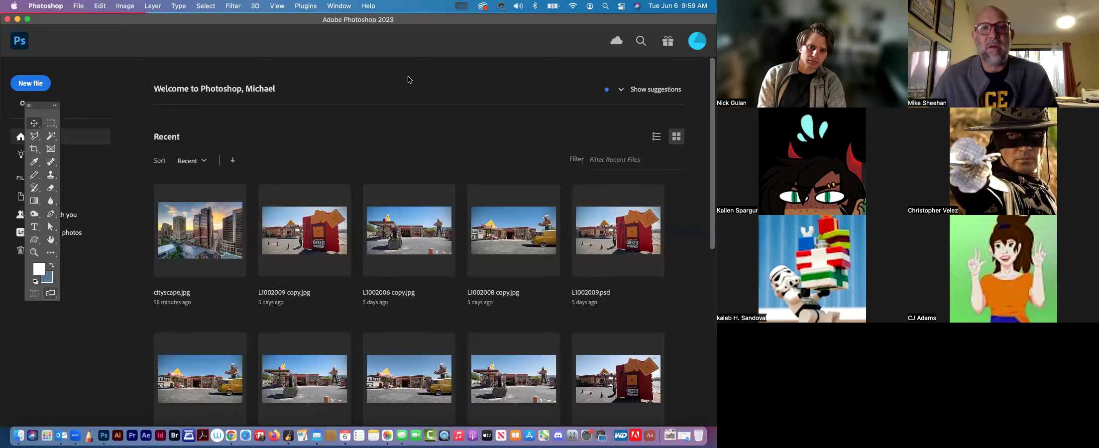
pyautogui.press('super+shift+s')
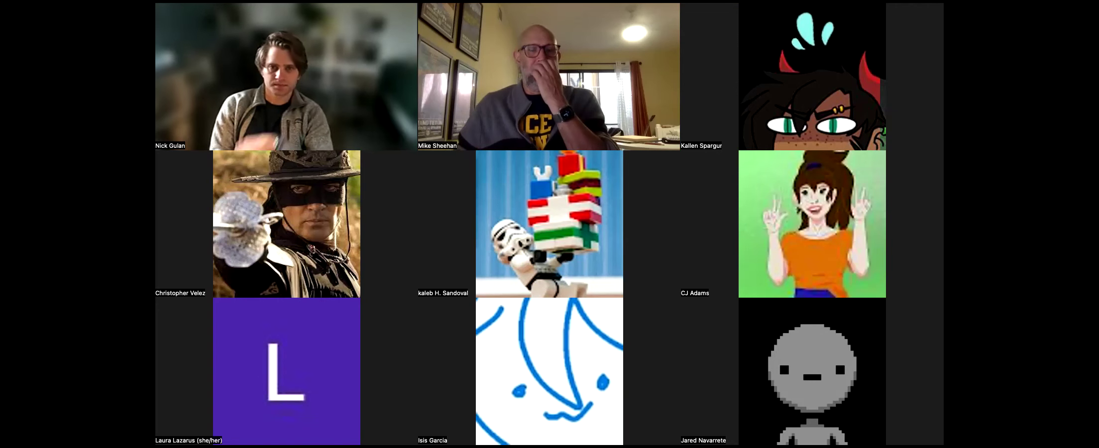